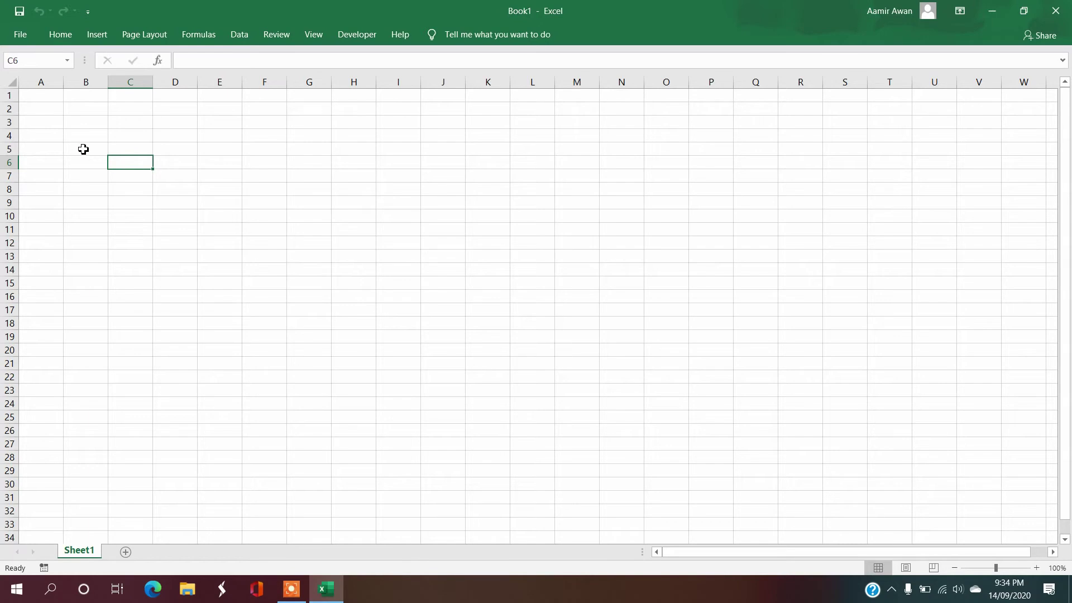
# Step: Zoom the empty sheet to 190% and select cell A5
pyautogui.keyDown('ctrl'); pyautogui.scroll(1, 80, 147); pyautogui.keyUp('ctrl')
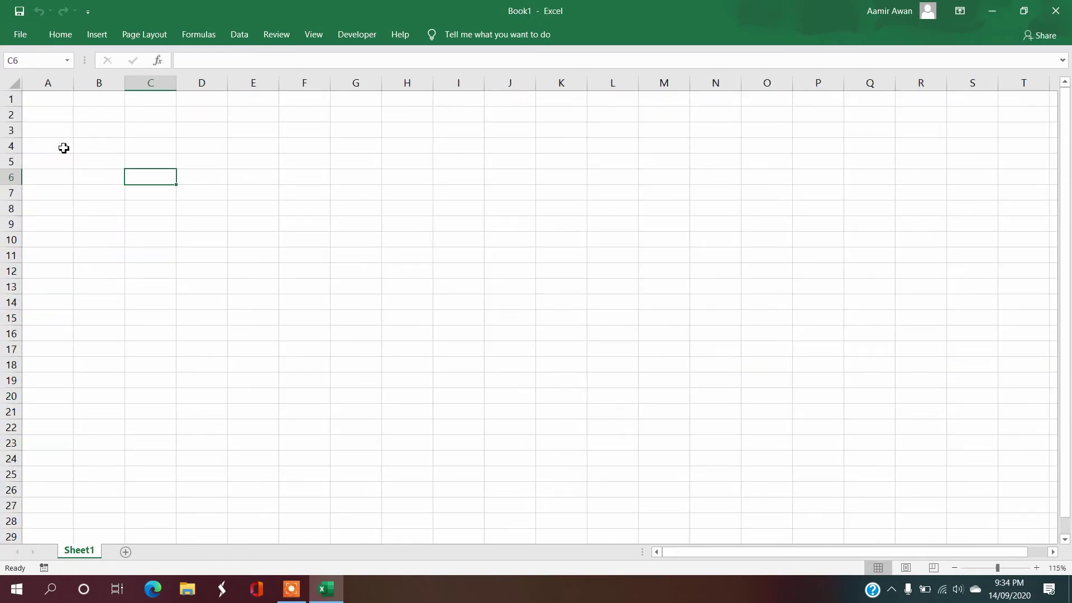
pyautogui.keyDown('ctrl'); pyautogui.scroll(5, 70, 156); pyautogui.keyUp('ctrl')
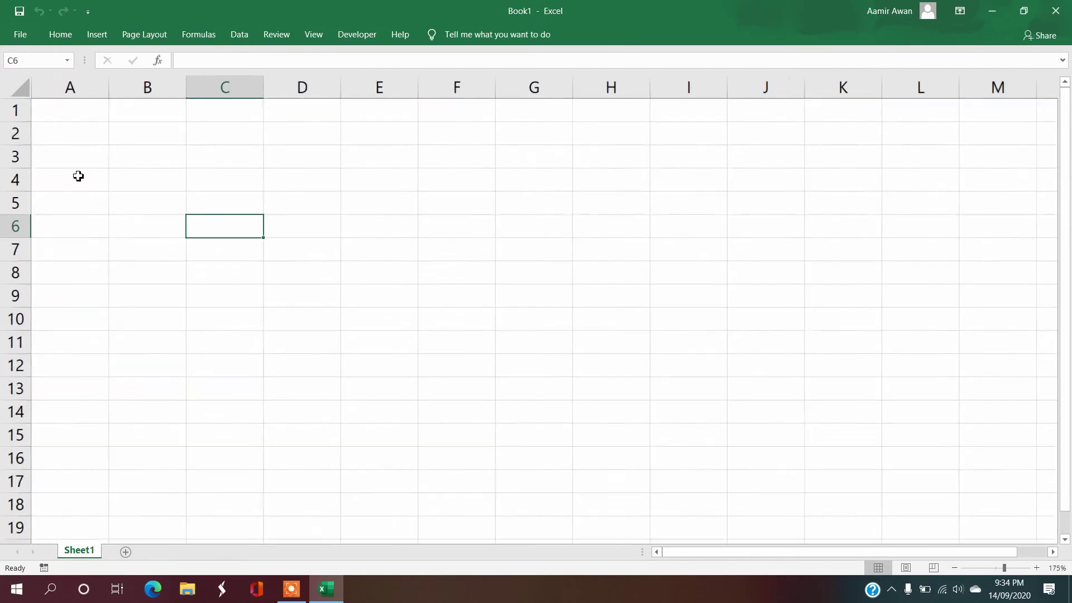
pyautogui.click(100, 221)
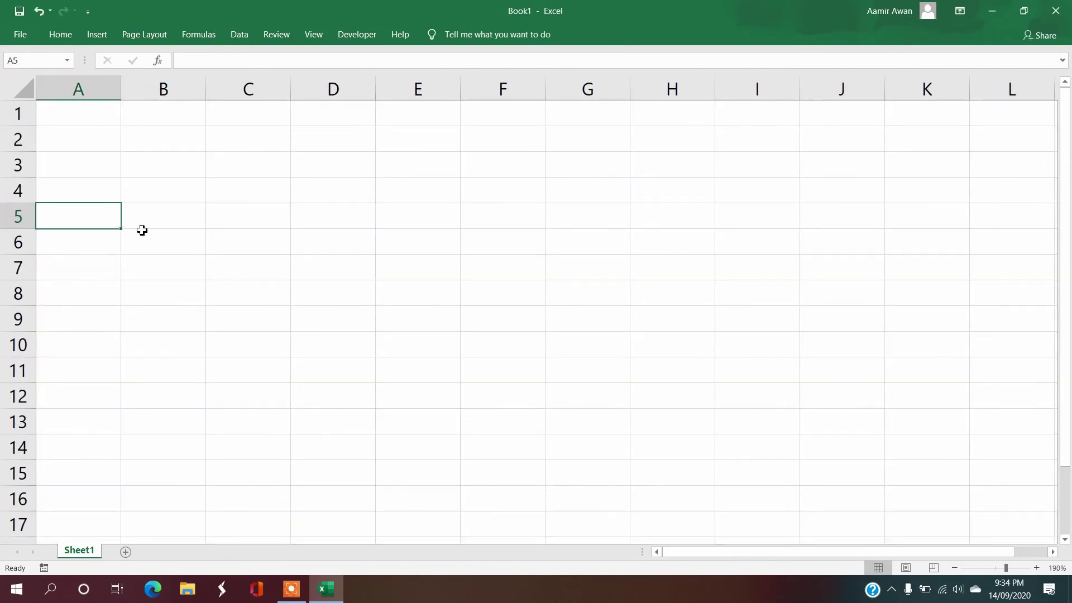
# Step: Enter the title 'Lets Learn Concatenate function :D' in A5
pyautogui.write('Let')
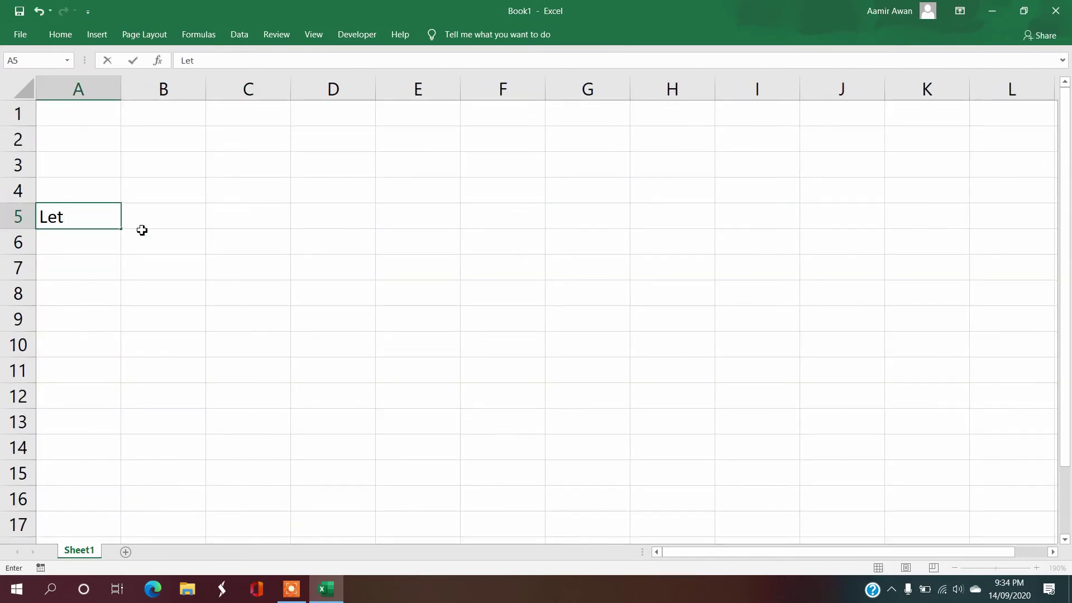
pyautogui.write('s Learn Con')
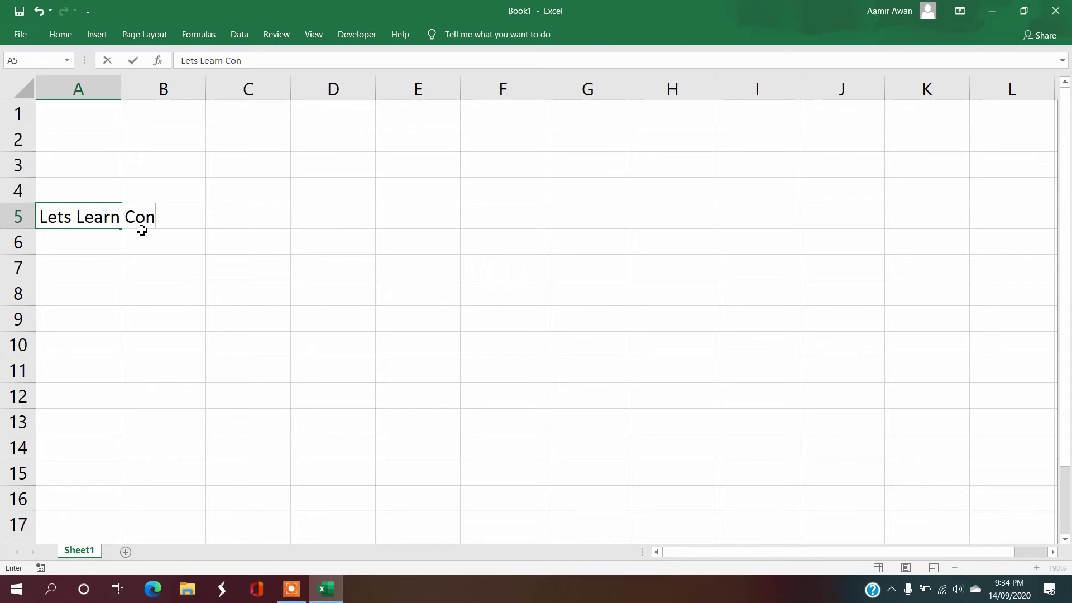
pyautogui.write('catenate')
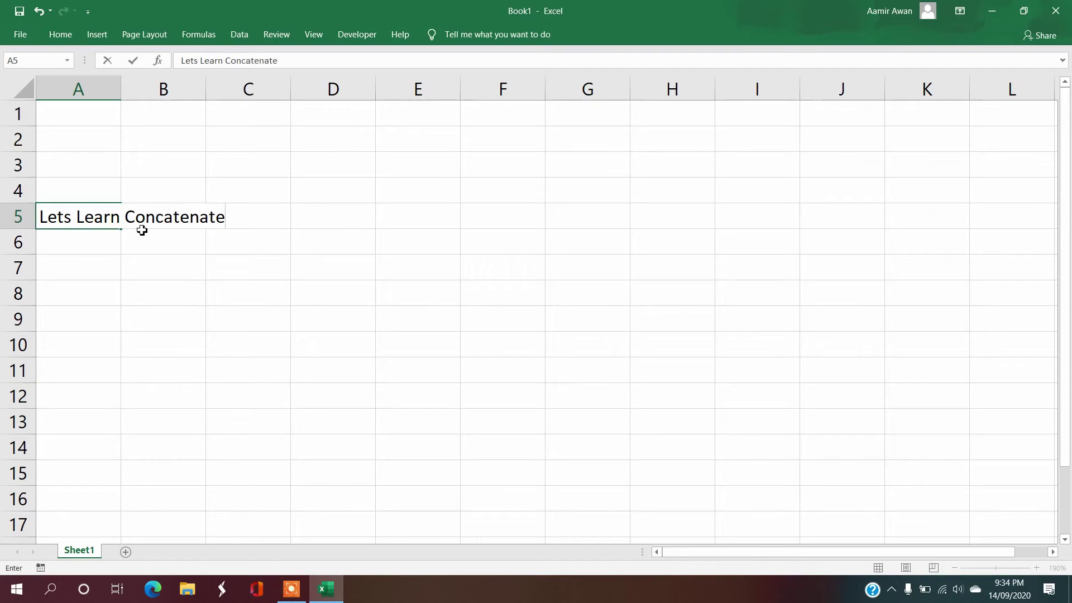
pyautogui.write(' function')
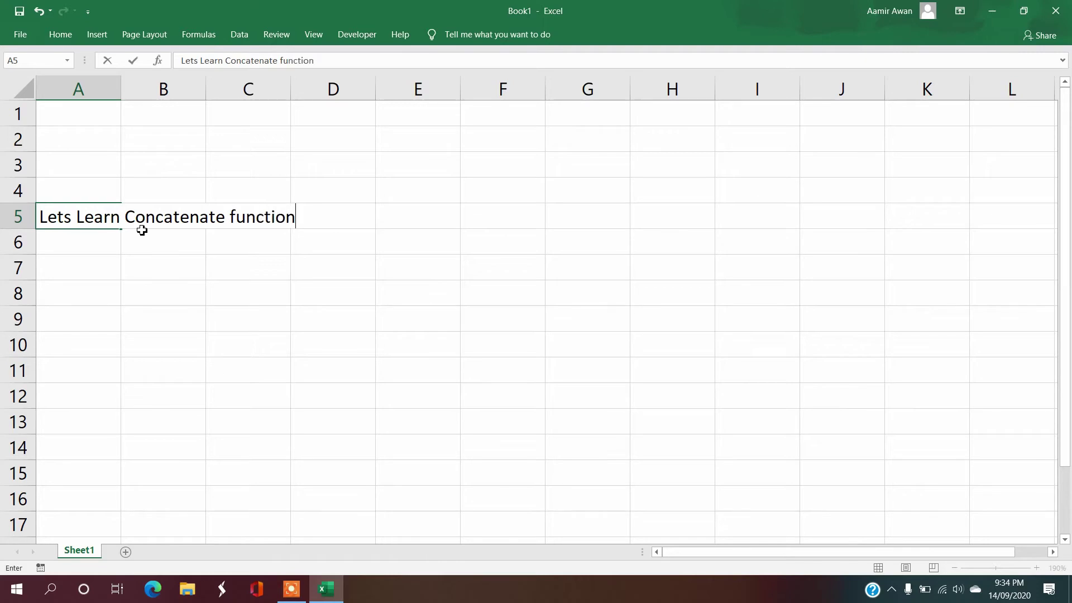
pyautogui.write(' :D')
pyautogui.press('Return')
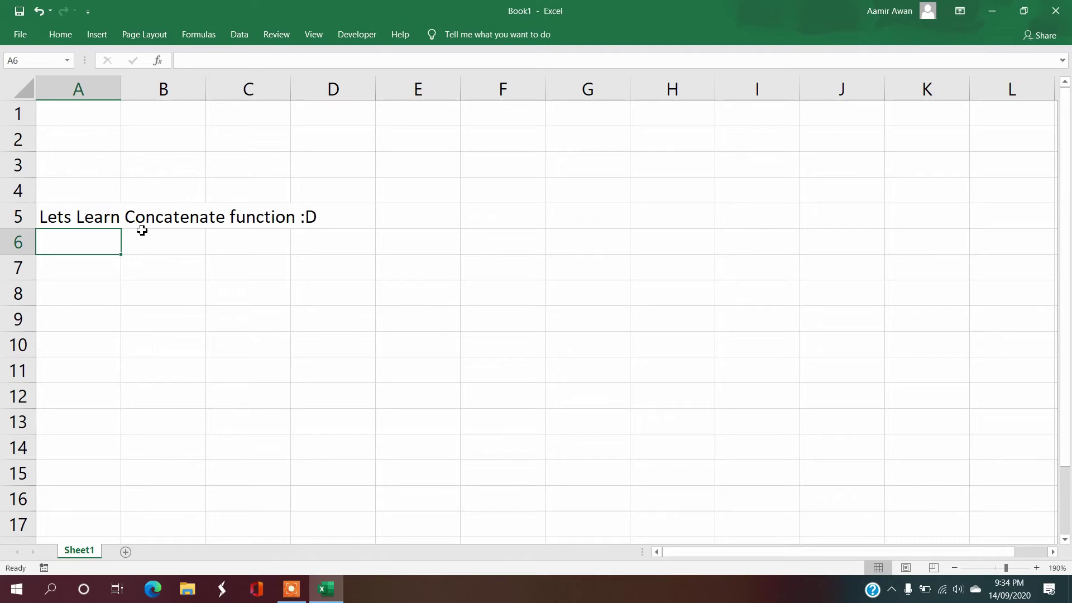
pyautogui.press('Return')
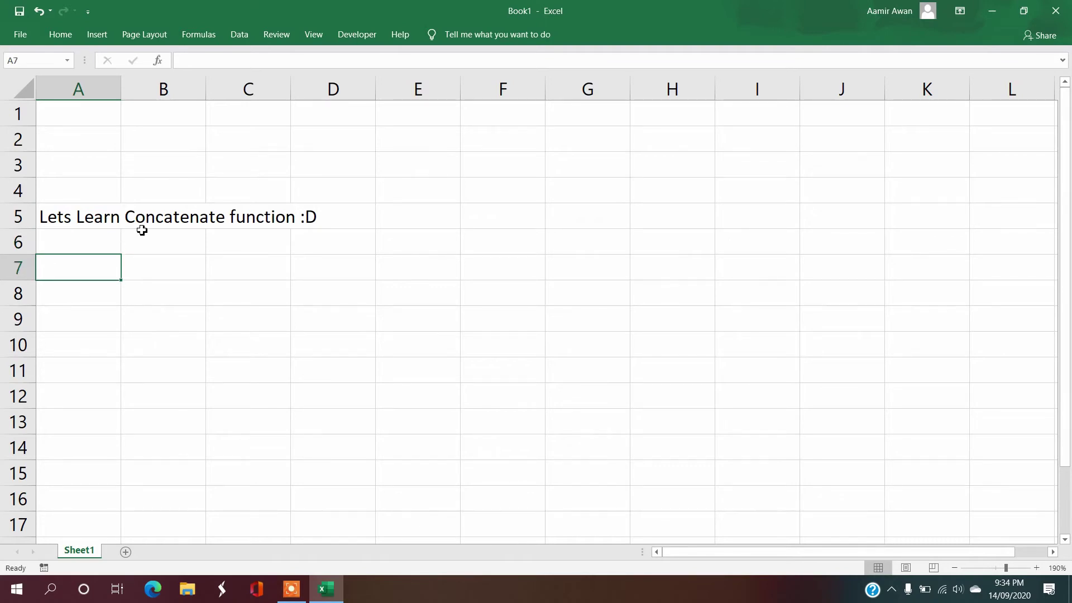
# Step: Enter in A7 the definition: Concatenate function joins separate pieces of text into one item
pyautogui.write('Con')
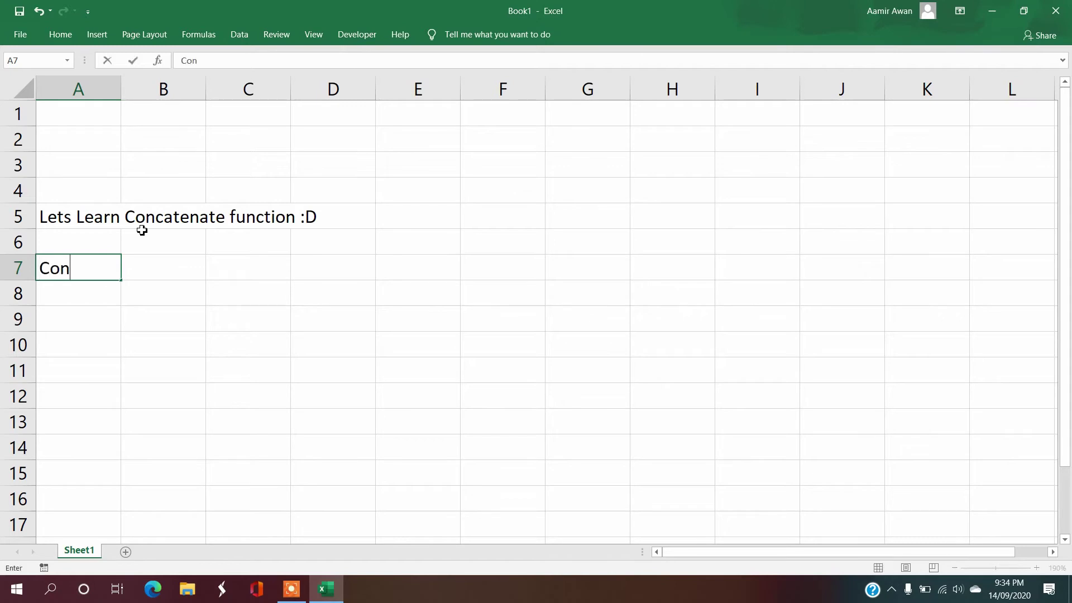
pyautogui.write('catenate ')
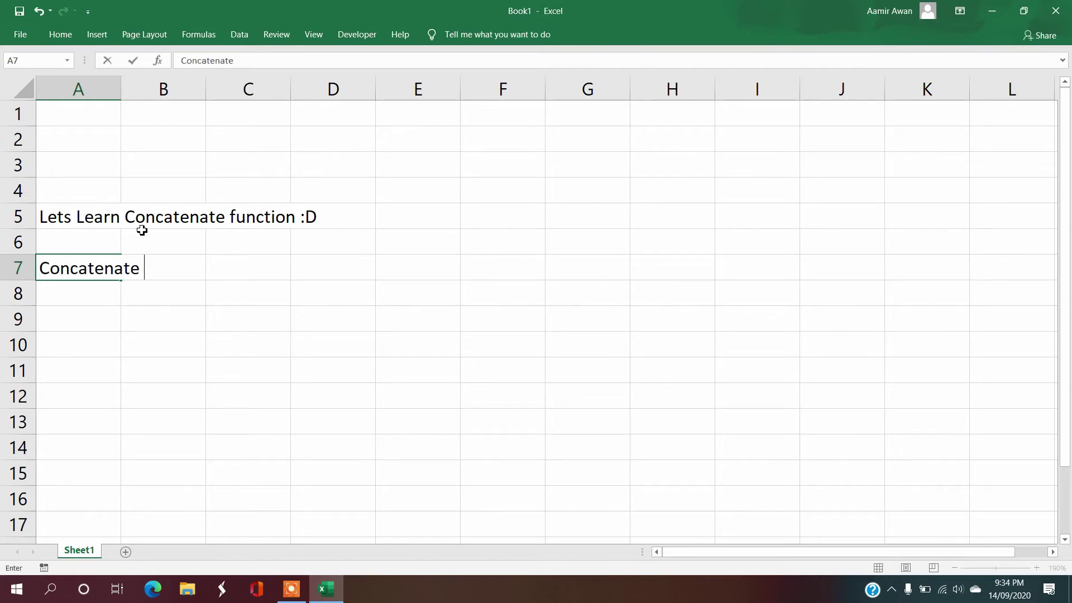
pyautogui.write('Function')
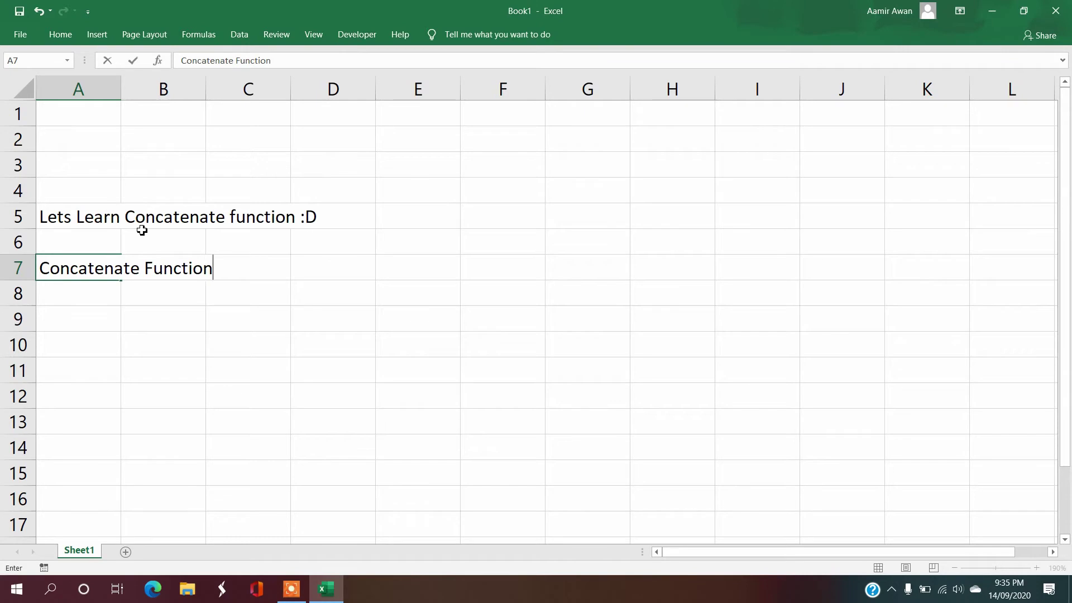
pyautogui.write(' joins sepa')
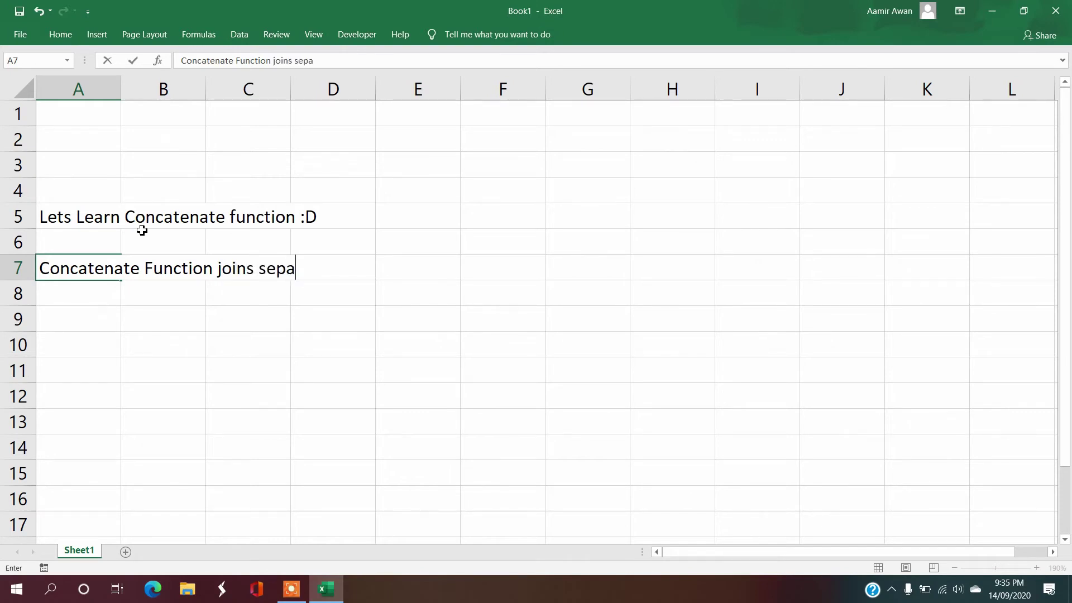
pyautogui.write('rate pice')
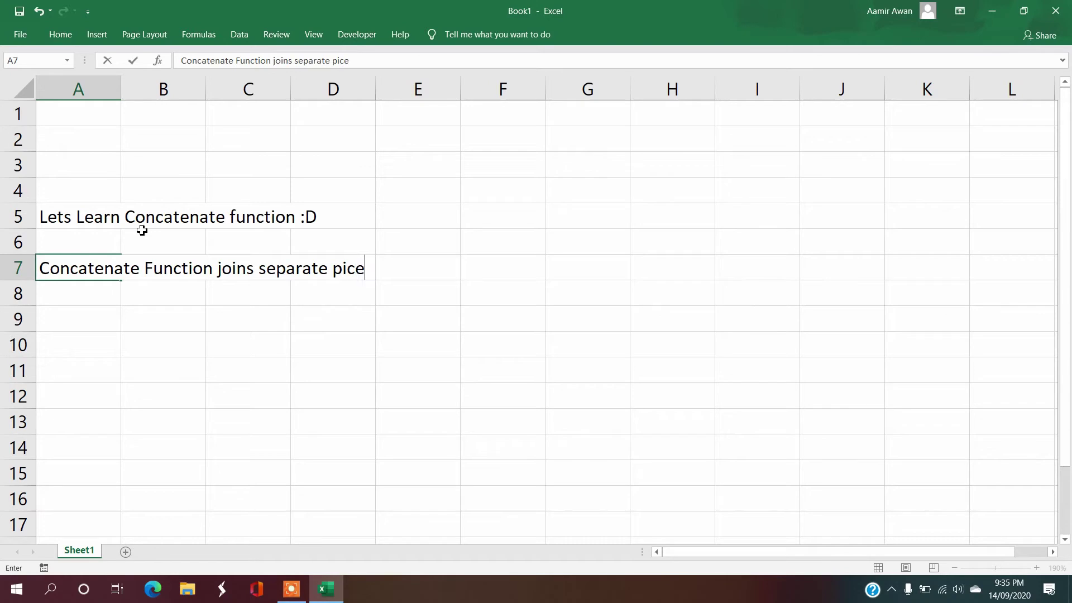
pyautogui.press('BackSpace')
pyautogui.press('BackSpace')
pyautogui.write('eces of text int')
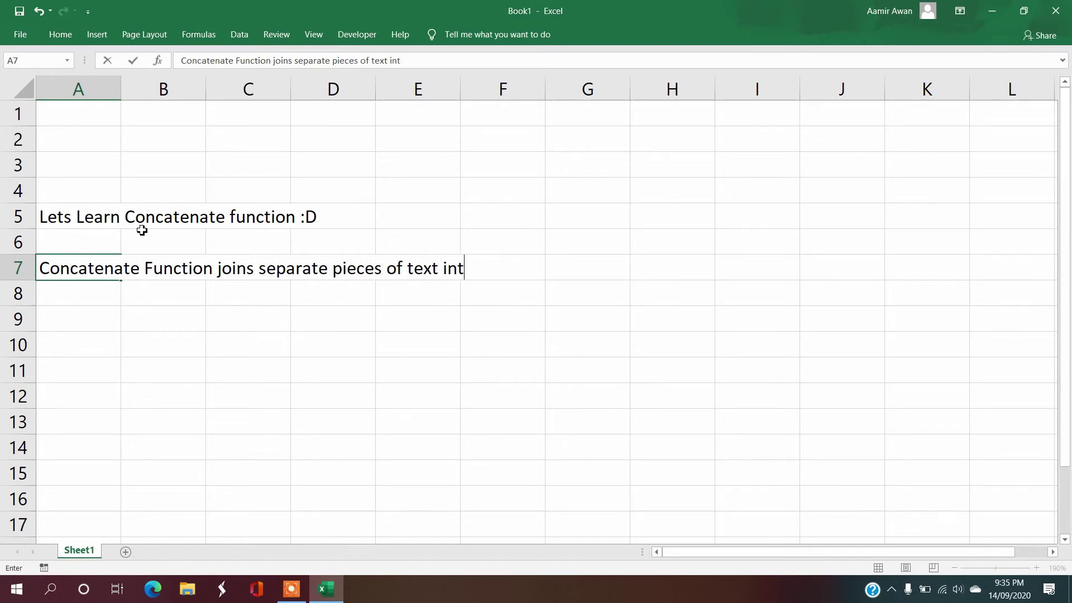
pyautogui.write('o one items')
pyautogui.press('BackSpace')
pyautogui.write('.')
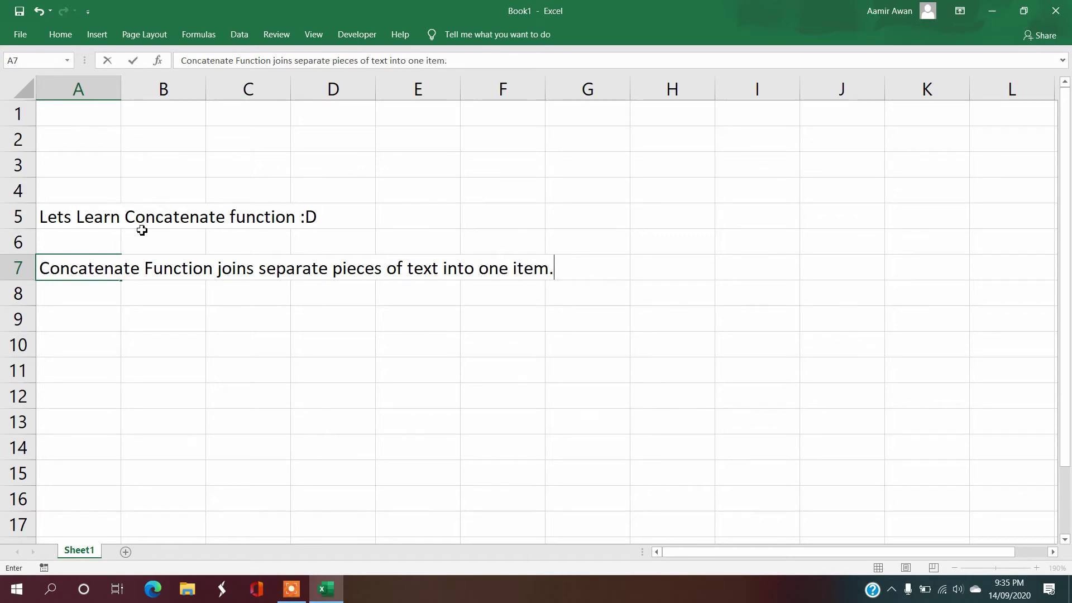
pyautogui.press('Return')
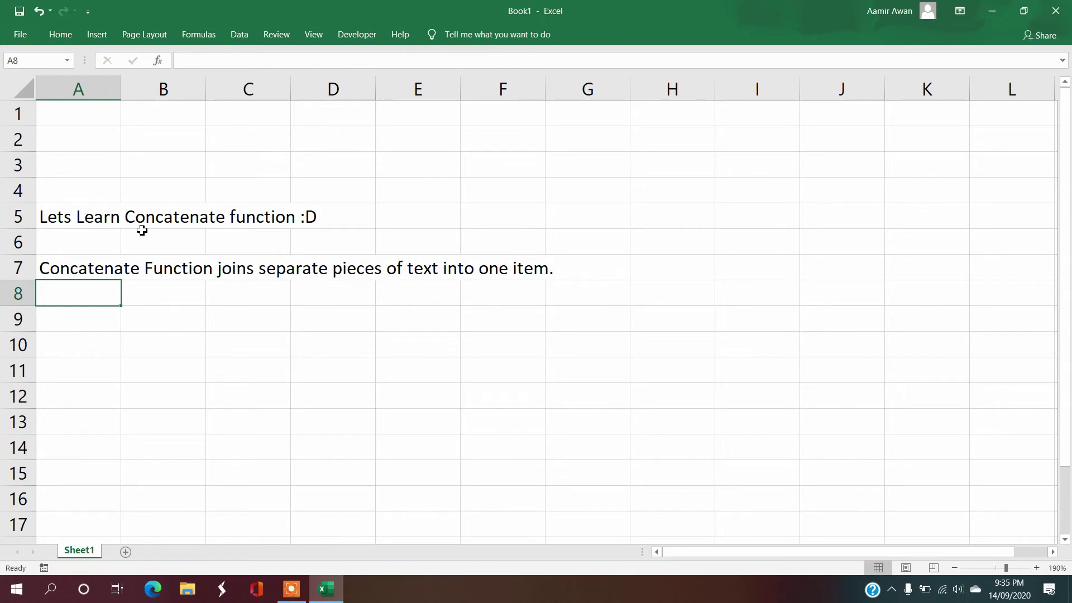
# Step: Add the note 'up to thirty pieces of text can be joined' in A9
pyautogui.press('Return')
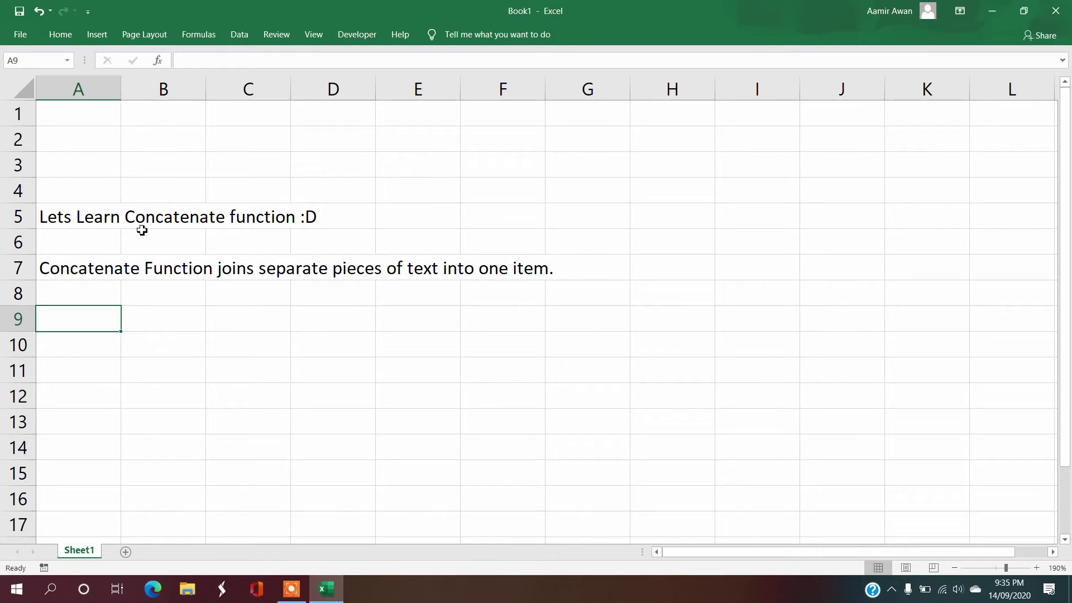
pyautogui.write('up')
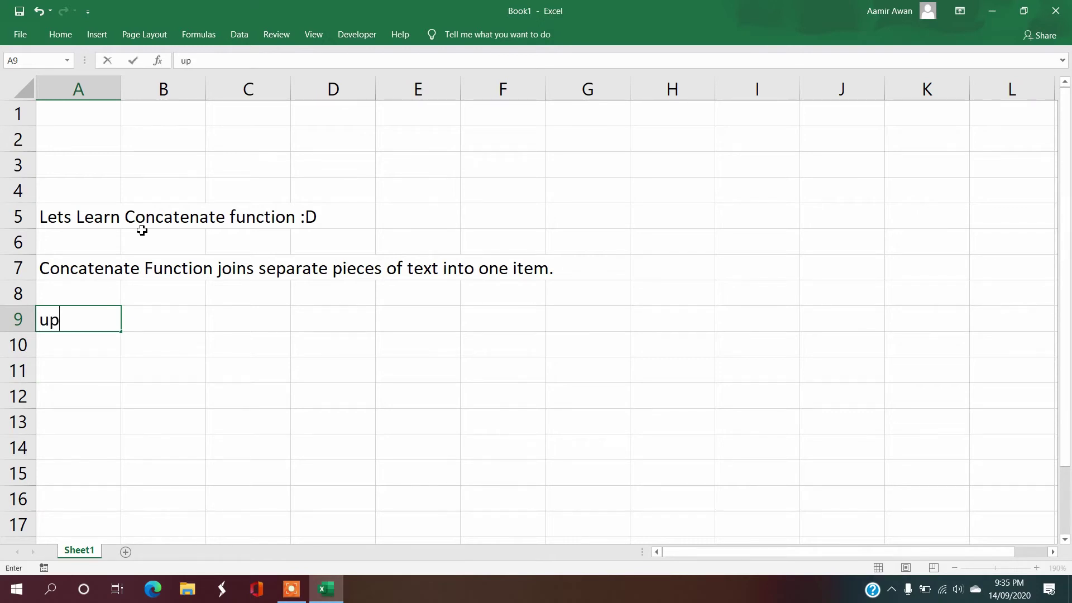
pyautogui.write(' to thirty pieces ')
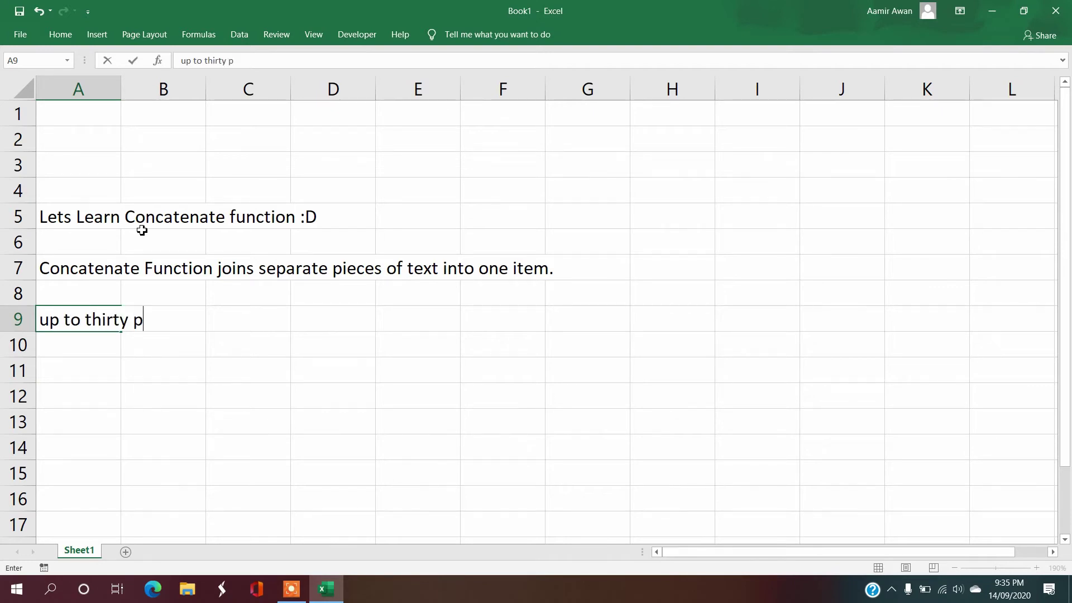
pyautogui.write('of text')
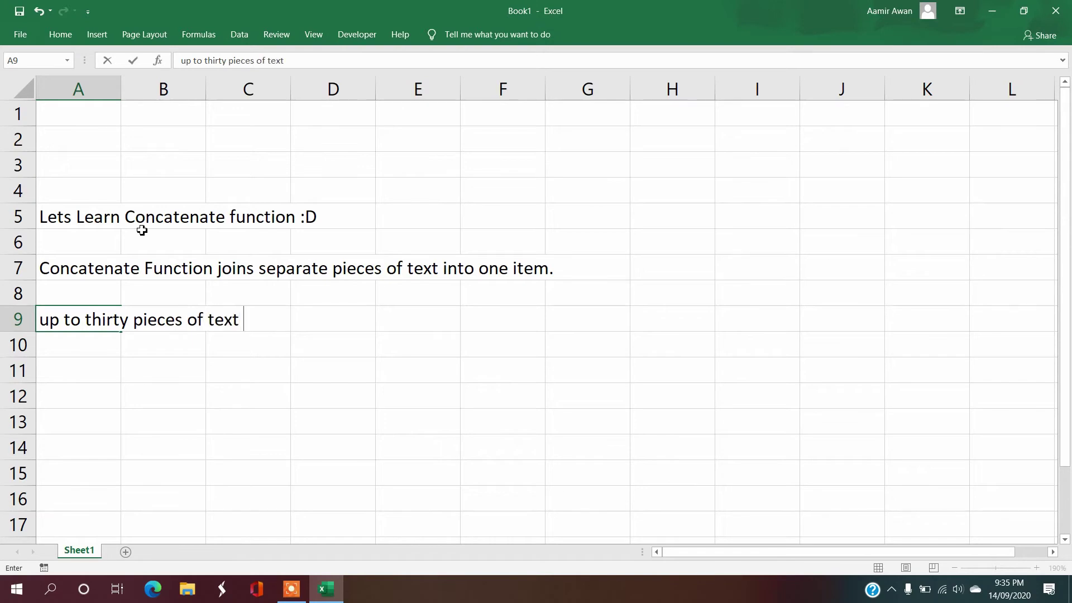
pyautogui.write(' can be joined')
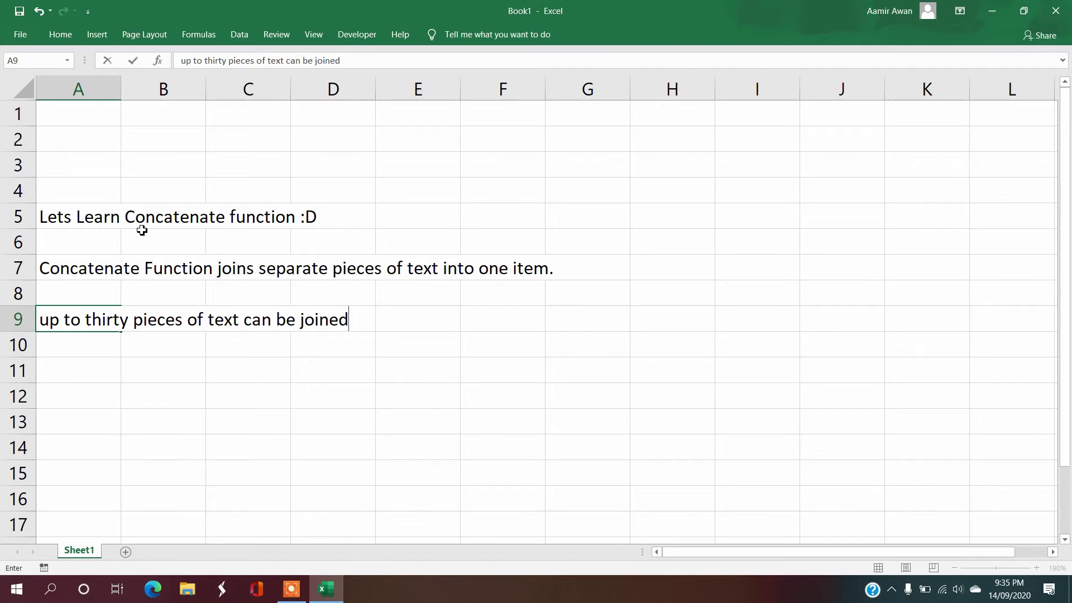
pyautogui.press('Return')
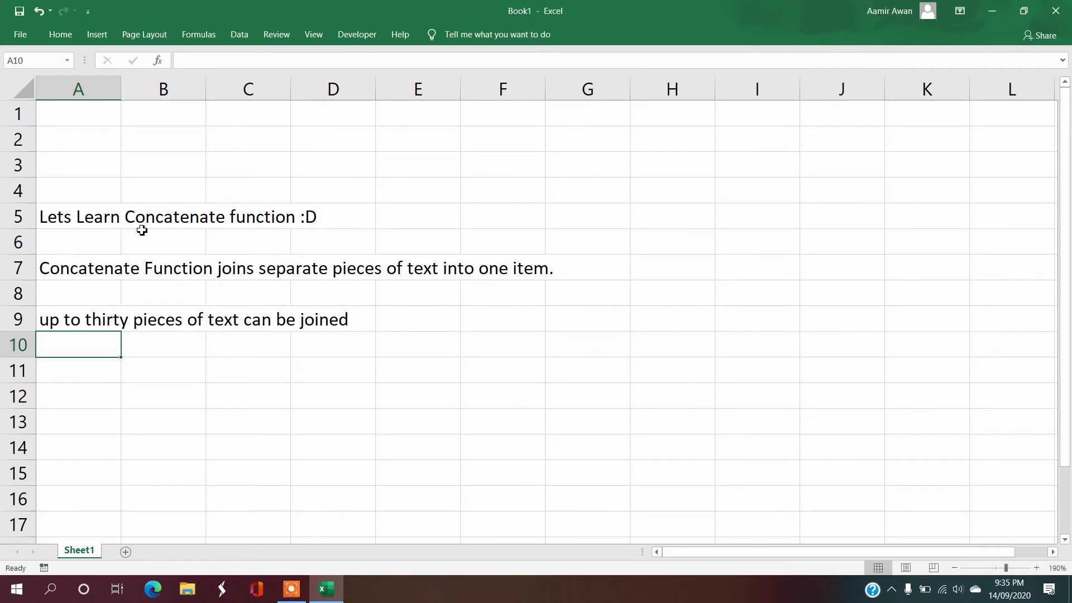
# Step: Add 'Lets Start' in A11
pyautogui.press('Return')
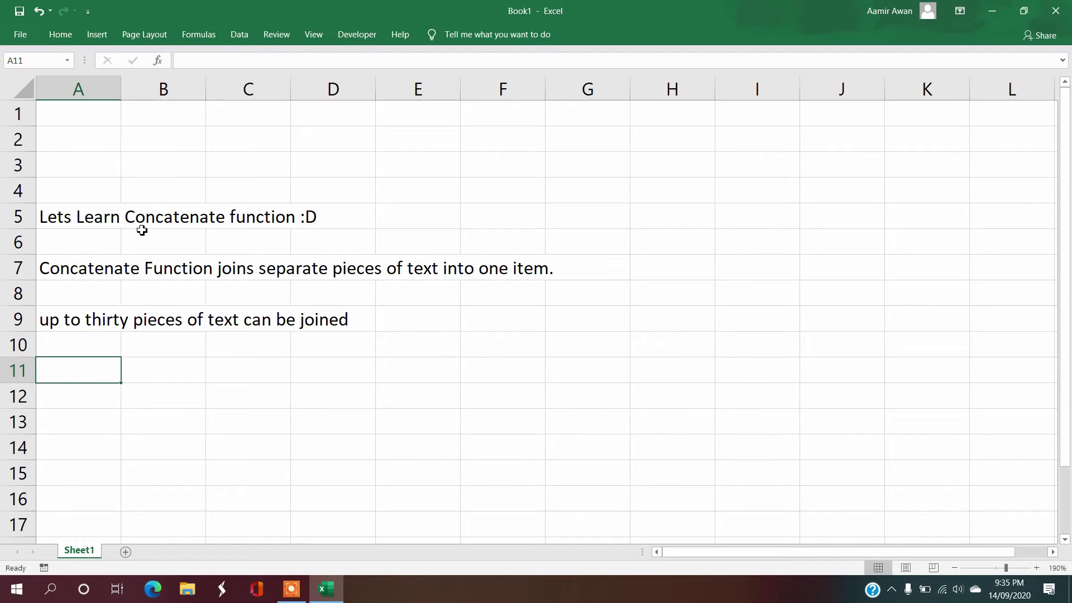
pyautogui.write('Lets ')
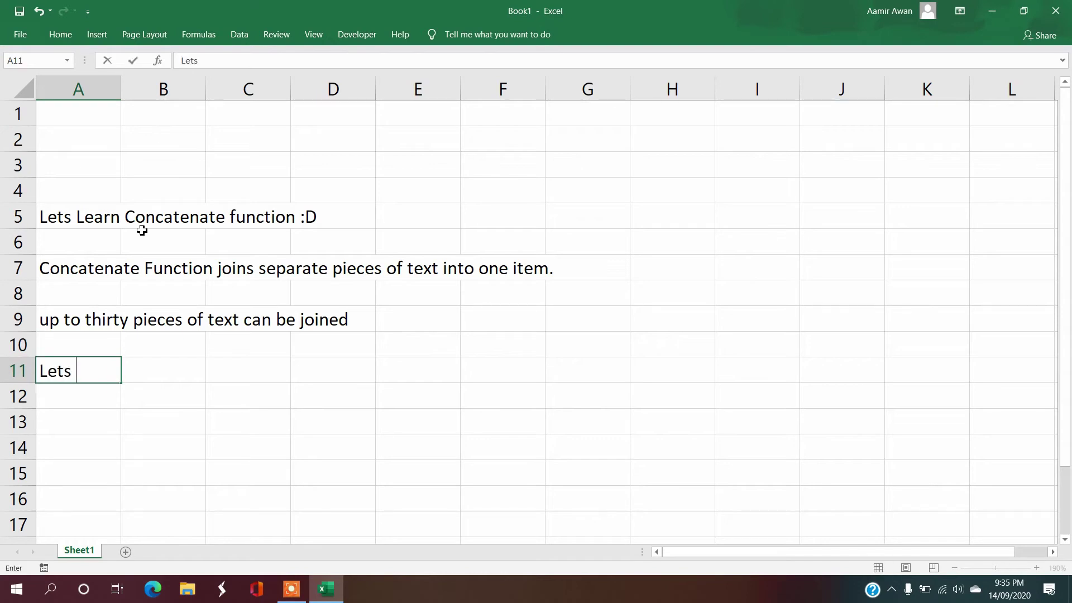
pyautogui.write('Start')
pyautogui.press('Return')
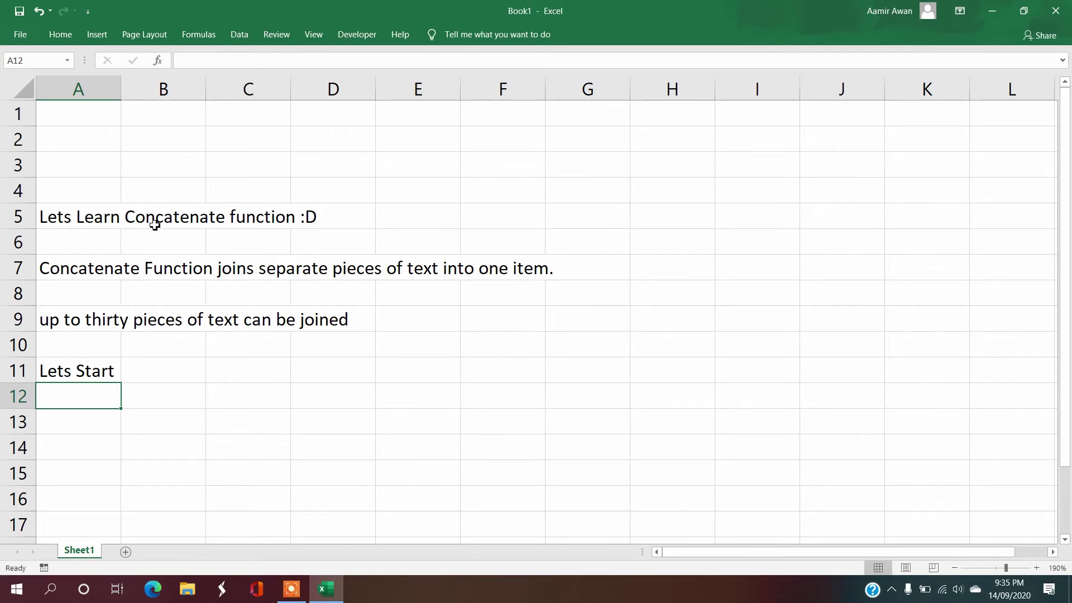
# Step: Enter the headers First Name, Last Name and Full Name in A14:C14
pyautogui.scroll(-1, 174, 259)
pyautogui.scroll(-3, 174, 259)
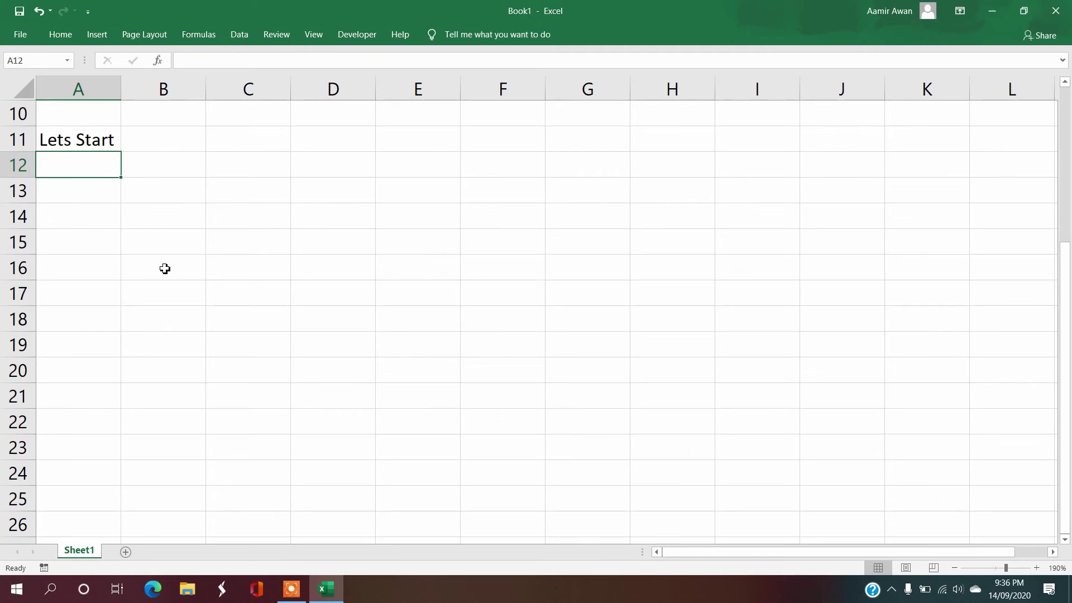
pyautogui.scroll(-1, 162, 257)
pyautogui.click(103, 146)
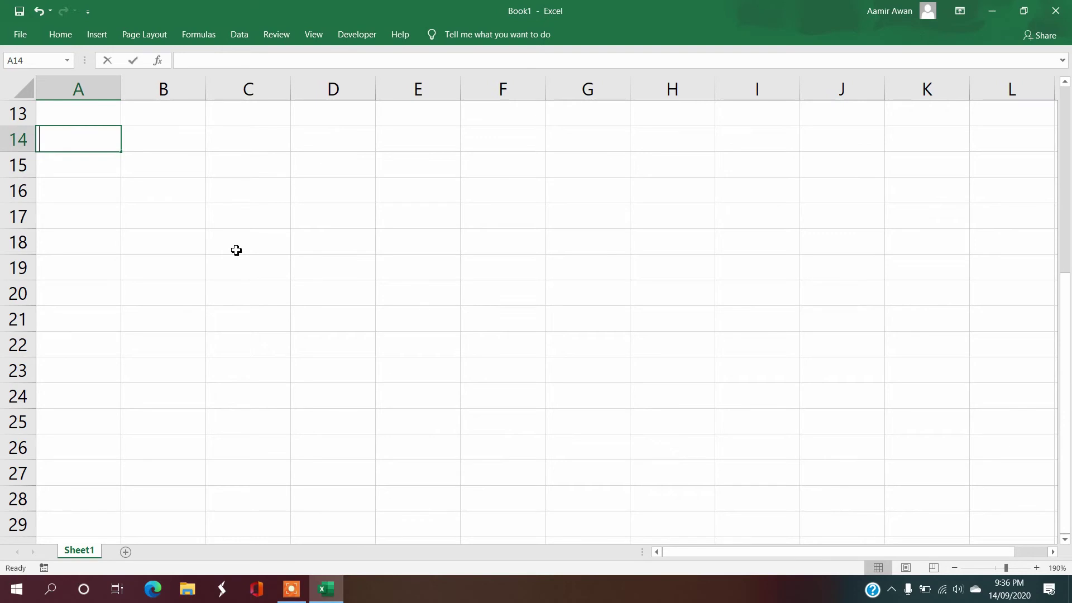
pyautogui.write('f')
pyautogui.press('BackSpace')
pyautogui.write('First Name')
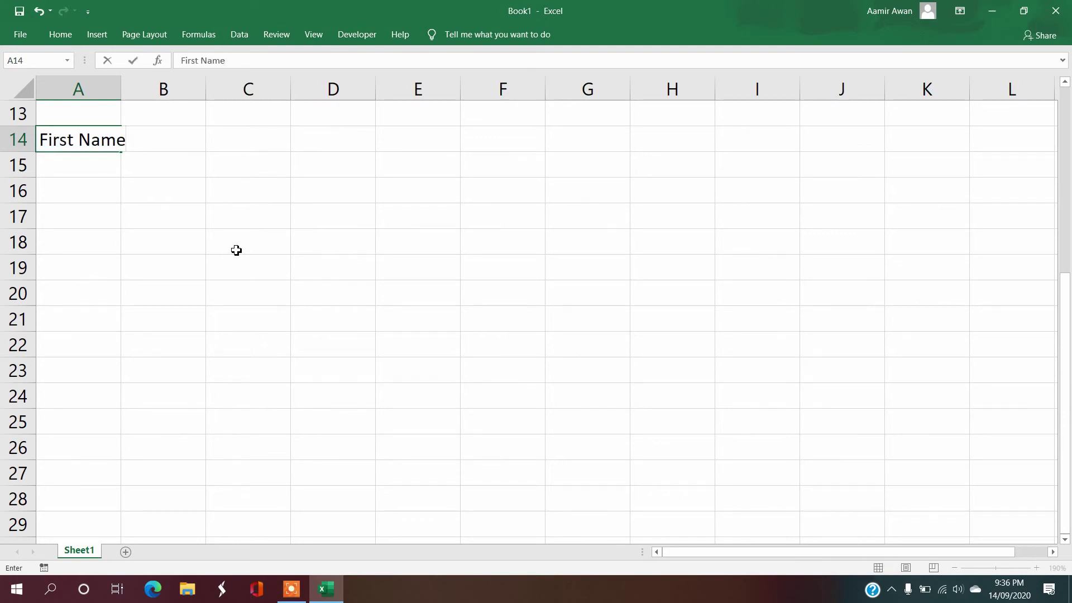
pyautogui.press('Tab')
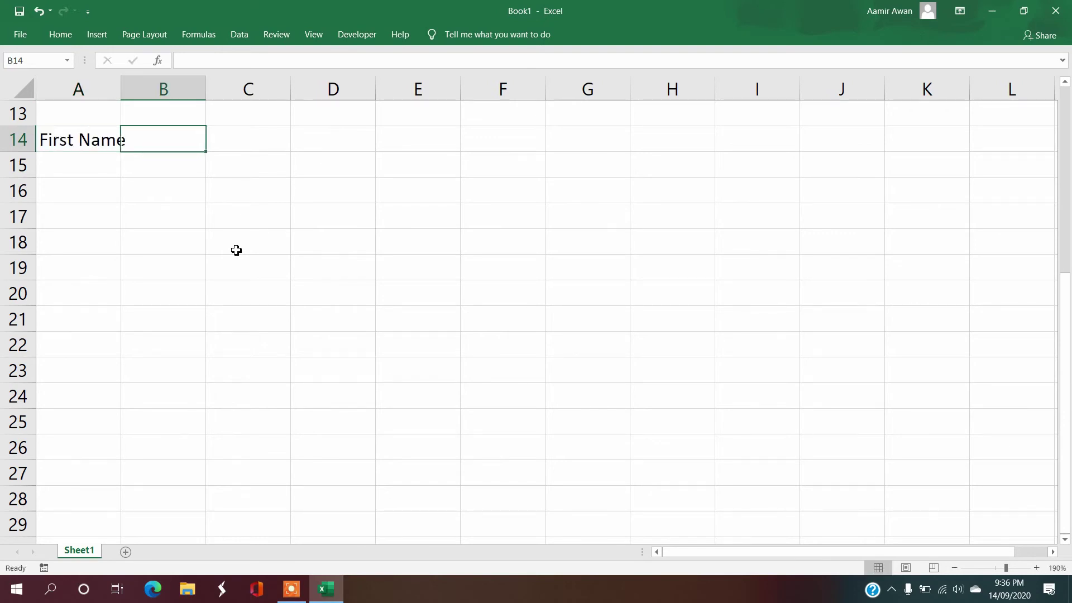
pyautogui.write('l')
pyautogui.press('BackSpace')
pyautogui.write('Last Name')
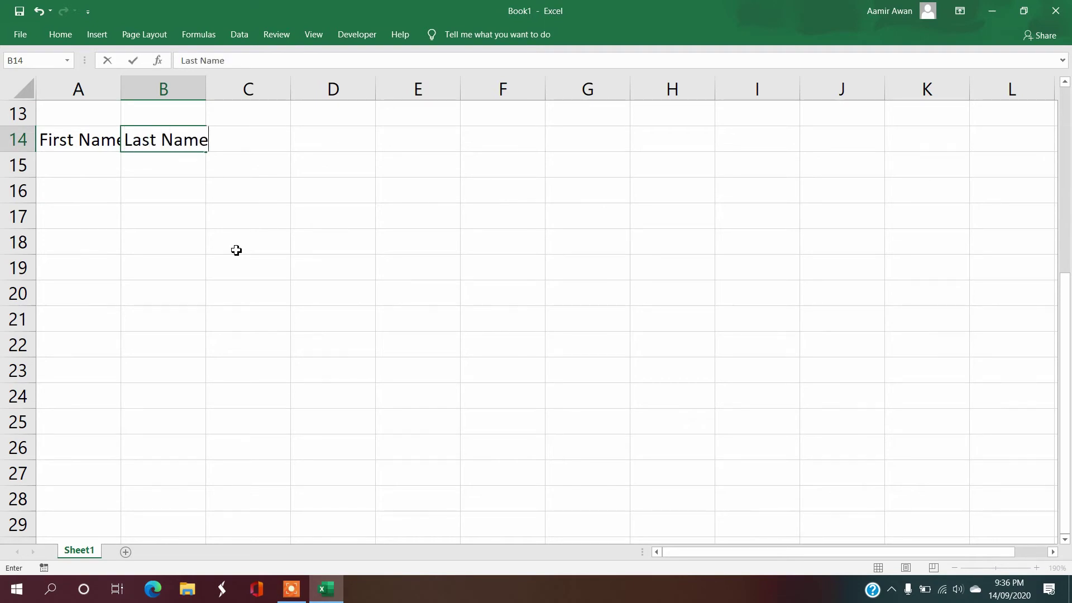
pyautogui.press('Tab')
pyautogui.write('Full Name')
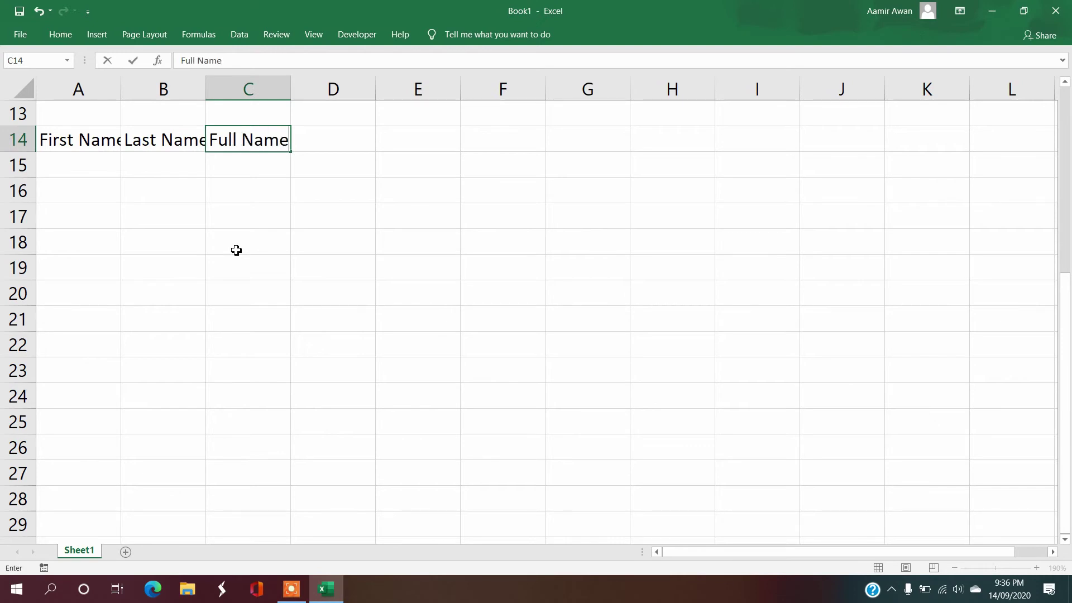
pyautogui.press('Return')
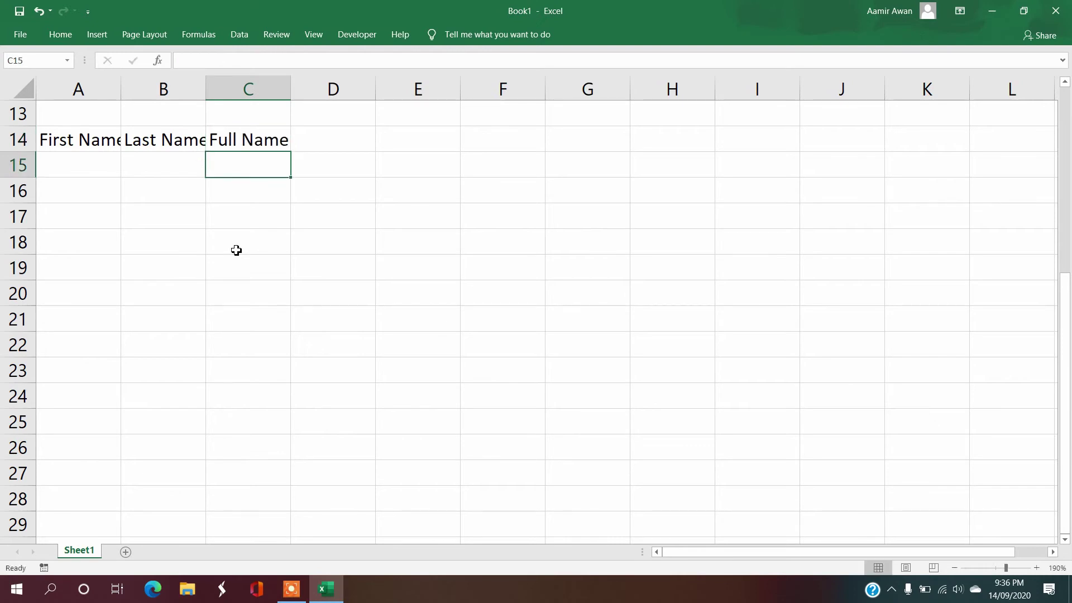
pyautogui.press('Left')
pyautogui.press('Left')
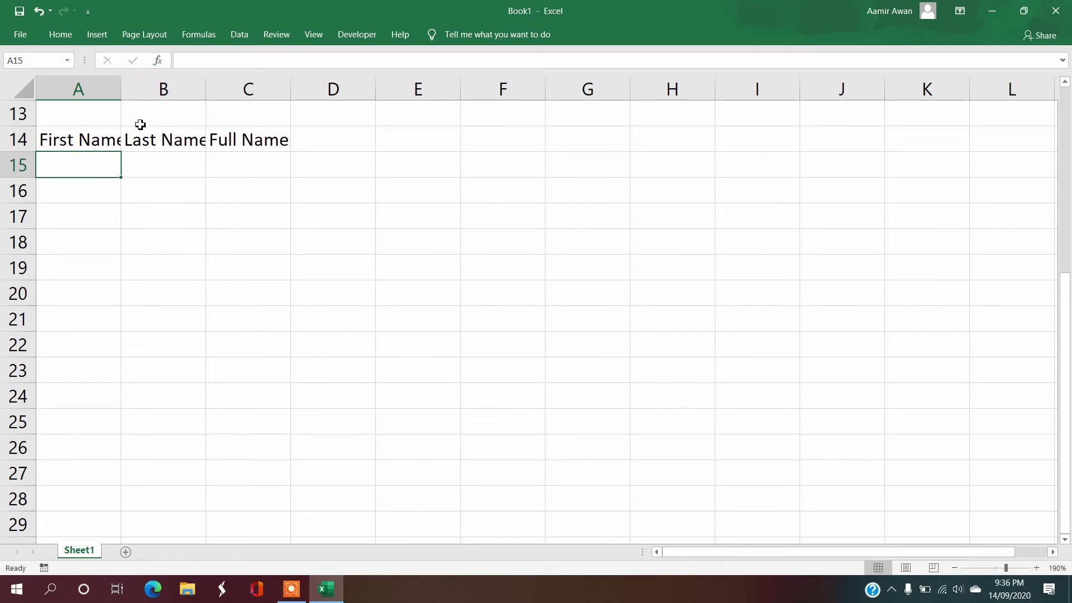
# Step: Widen columns A, B and C to fit their headers
pyautogui.moveTo(121, 88); pyautogui.dragTo(133, 92)
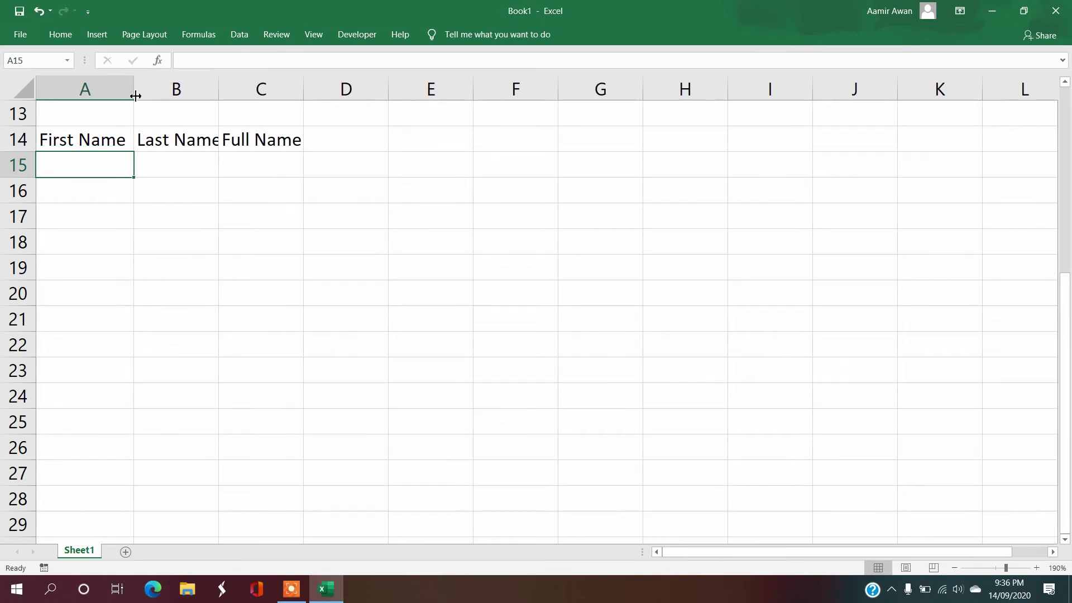
pyautogui.moveTo(219, 87); pyautogui.dragTo(227, 87)
pyautogui.moveTo(312, 88); pyautogui.dragTo(319, 92)
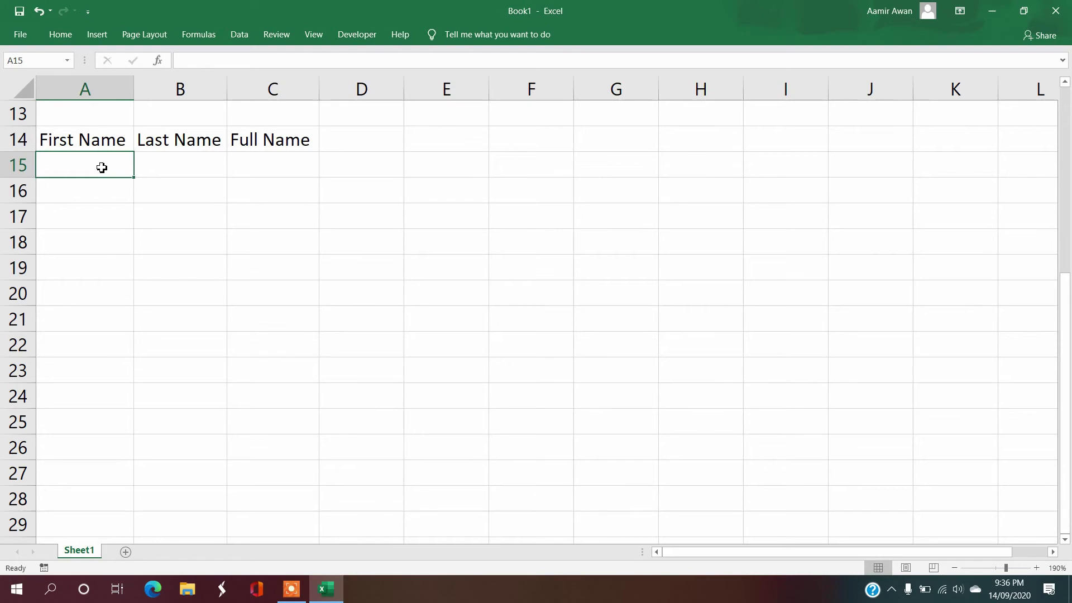
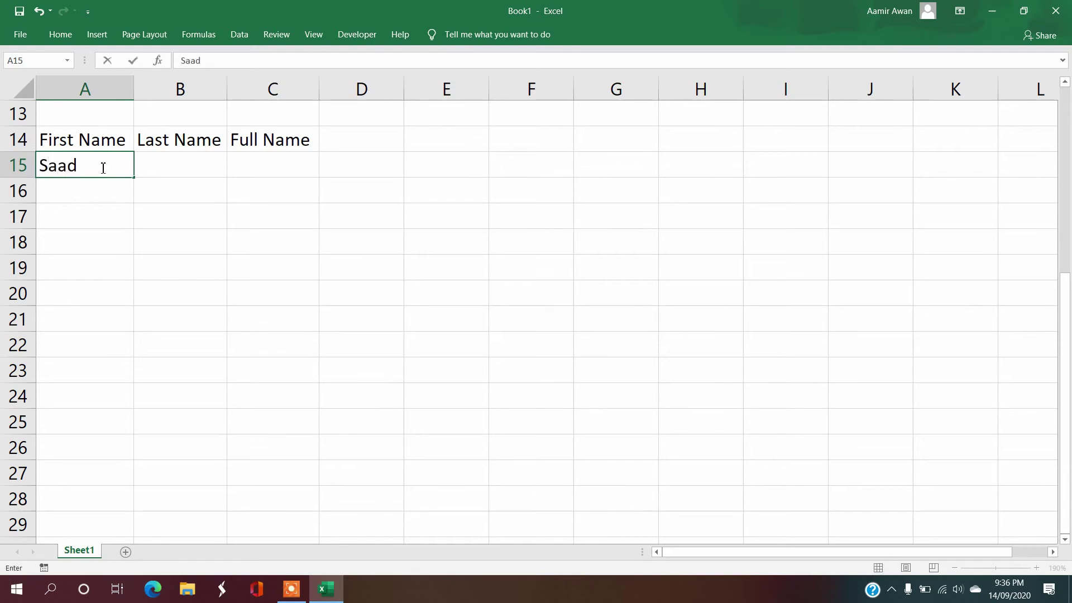
# Step: Enter sample first and last names in A15:B17
pyautogui.press('Tab')
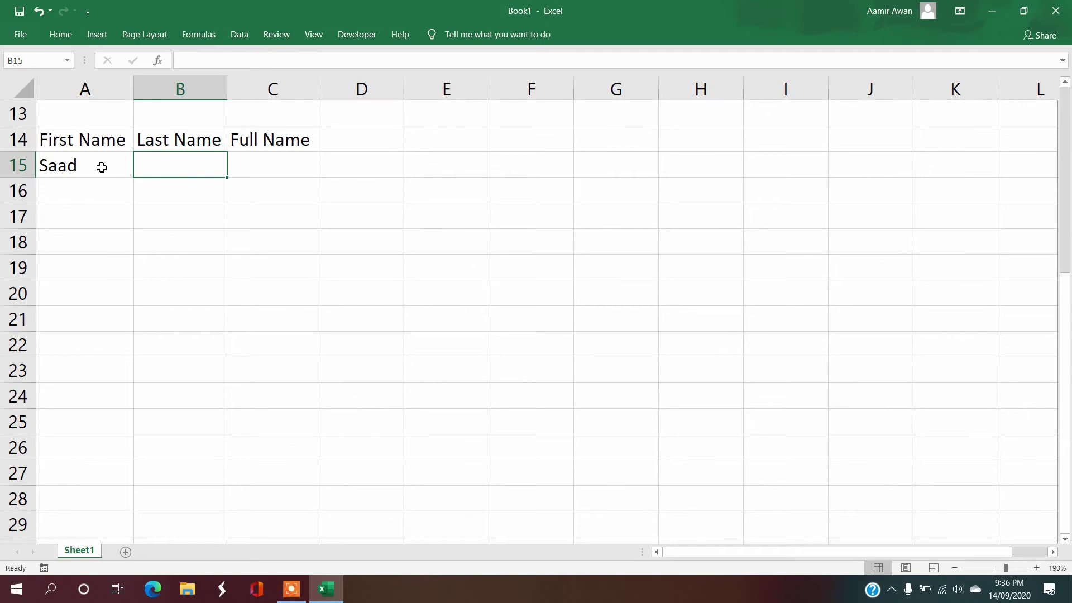
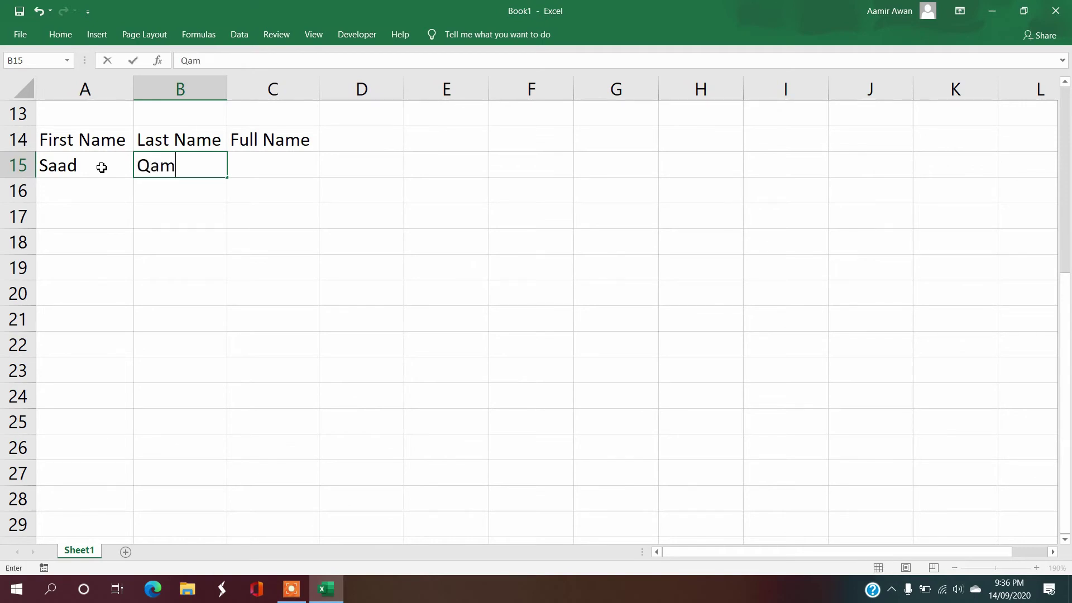
pyautogui.press('Return')
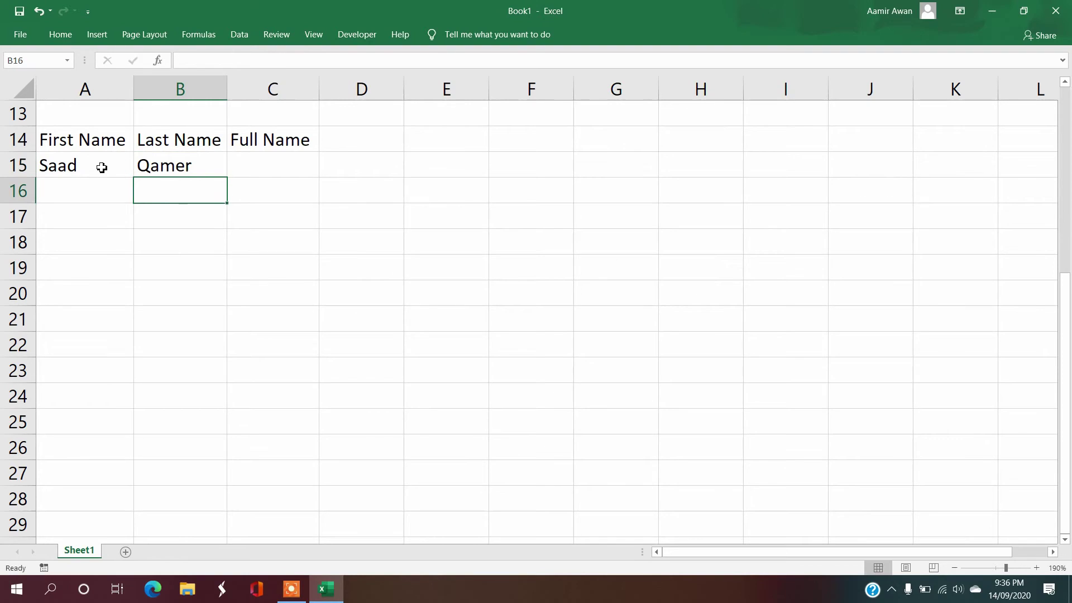
pyautogui.press('Left')
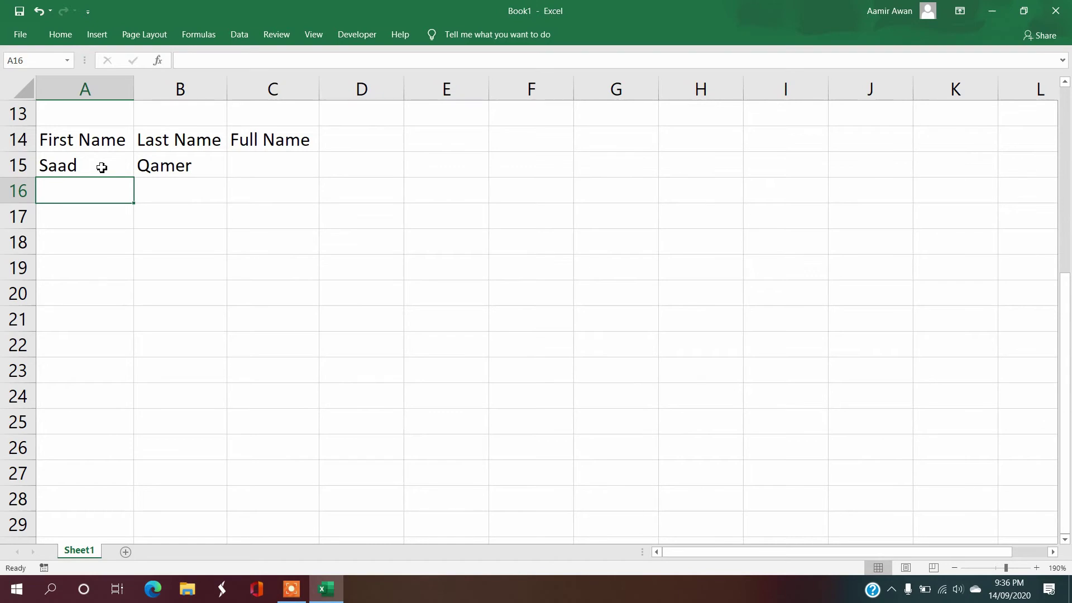
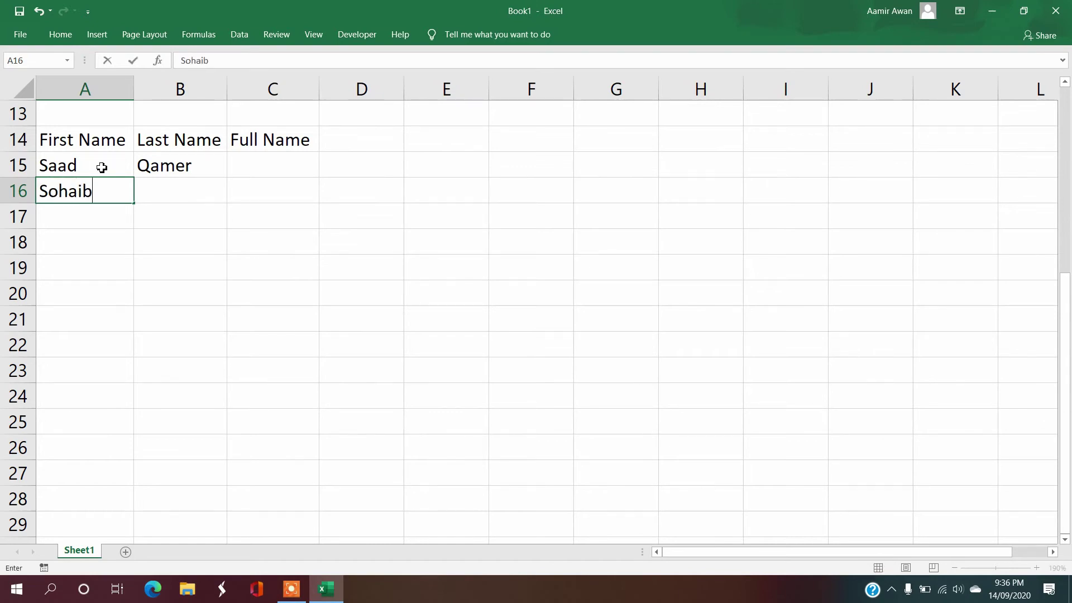
pyautogui.press('Tab')
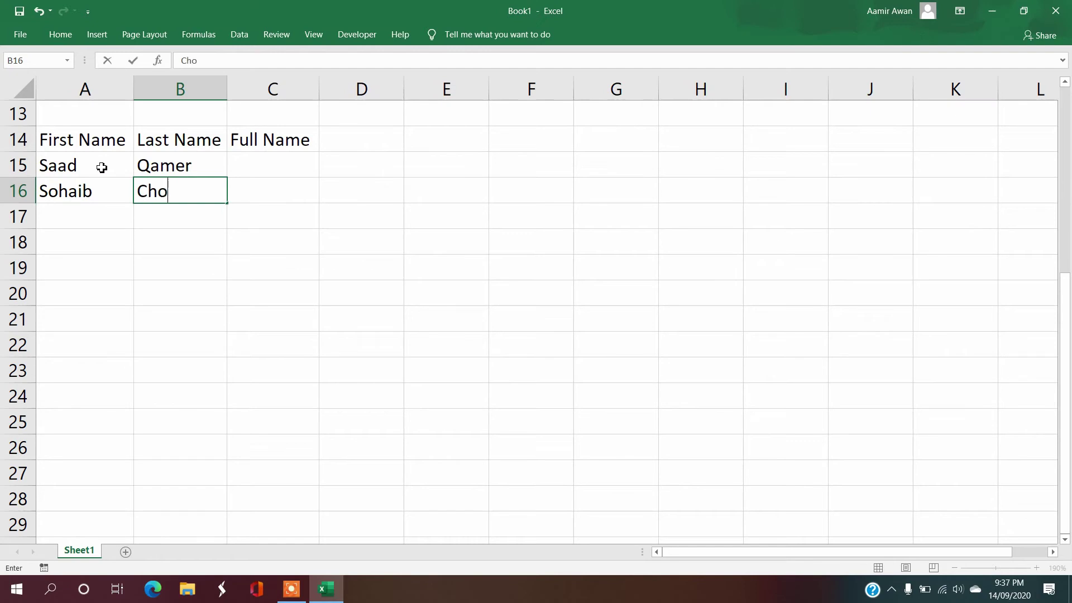
pyautogui.press('Return')
pyautogui.press('Left')
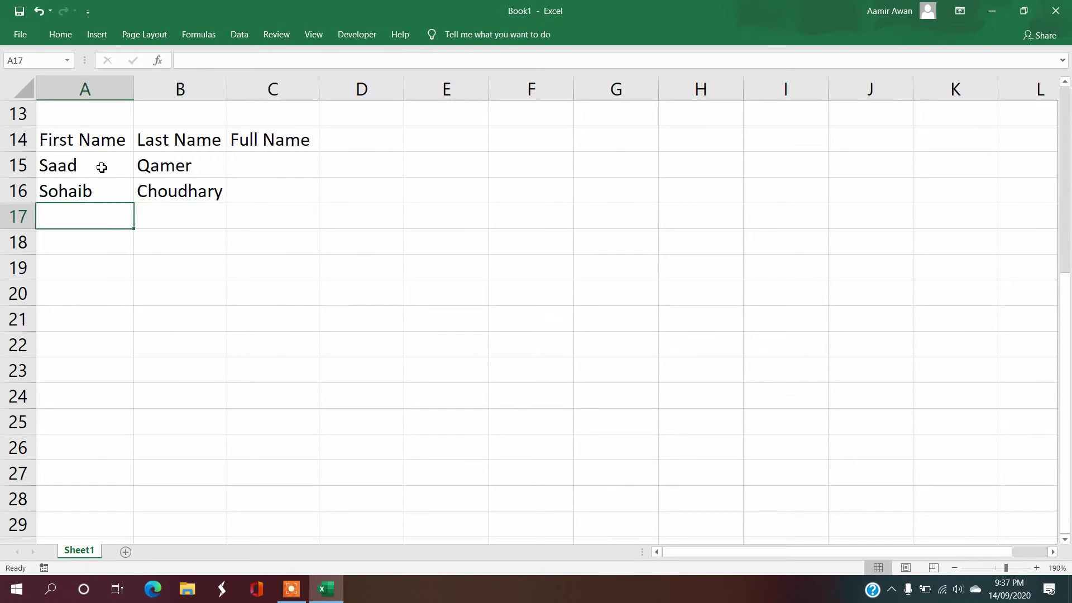
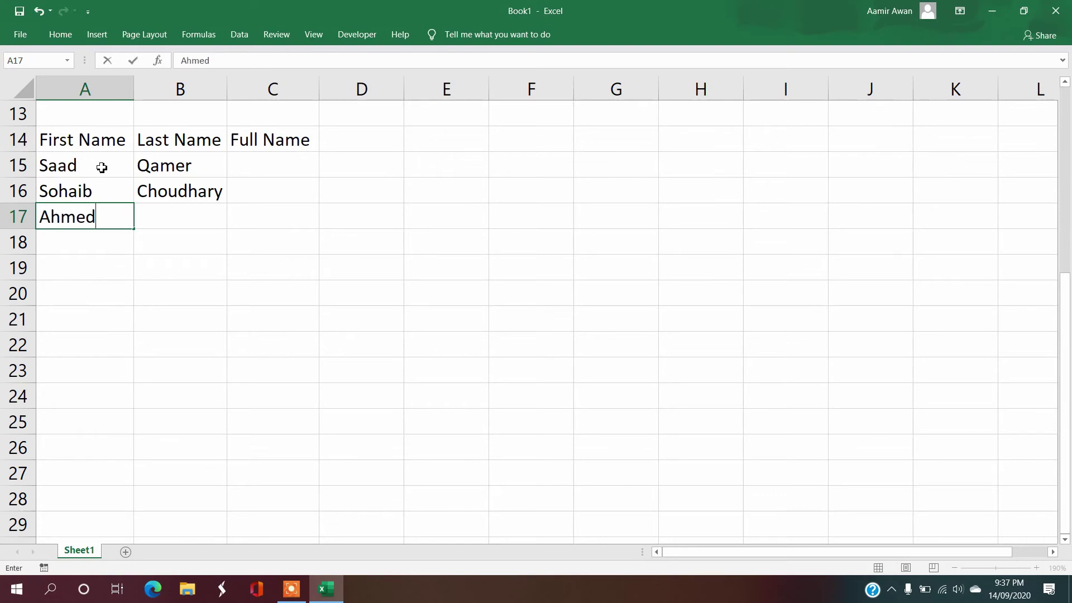
pyautogui.press('Tab')
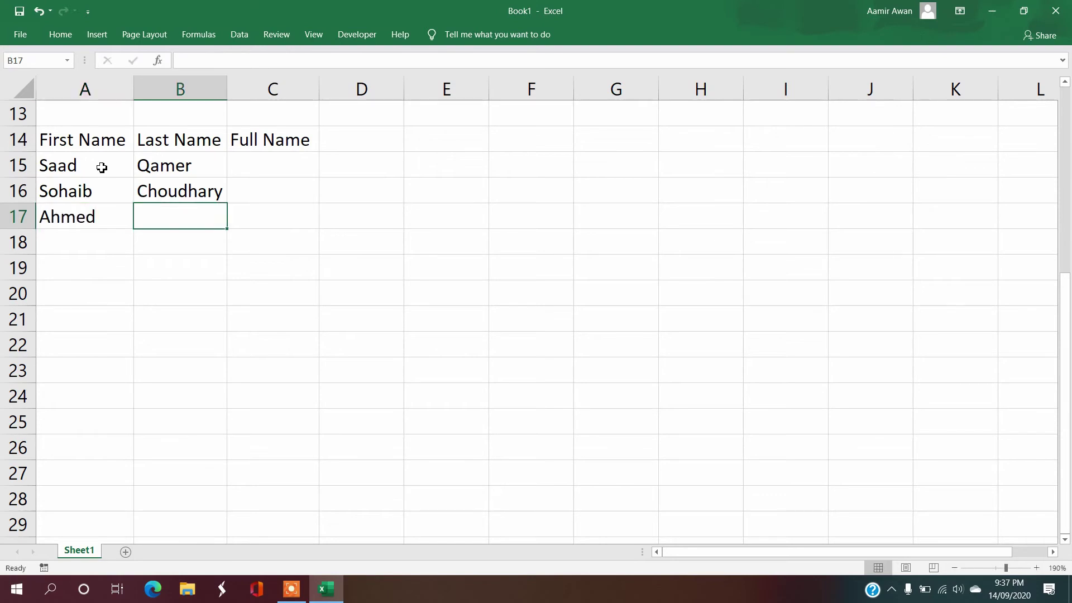
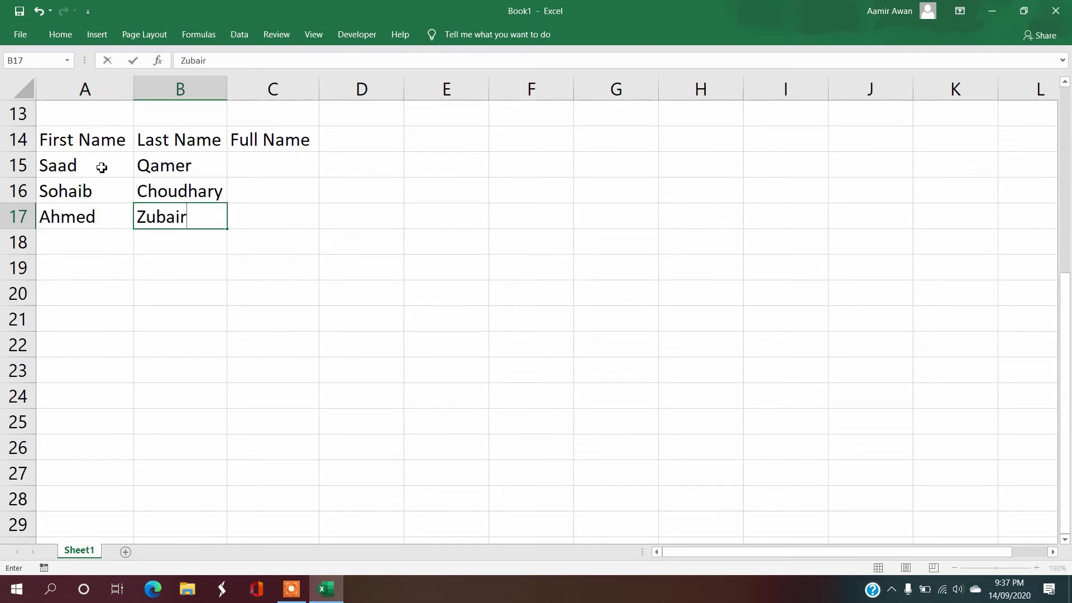
pyautogui.press('Return')
pyautogui.press('Left')
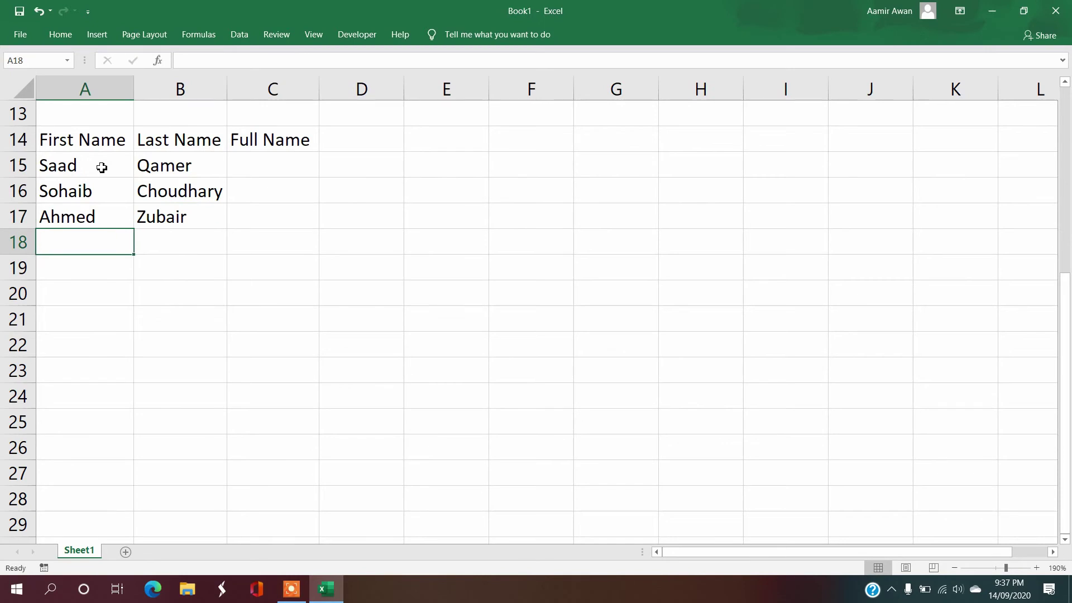
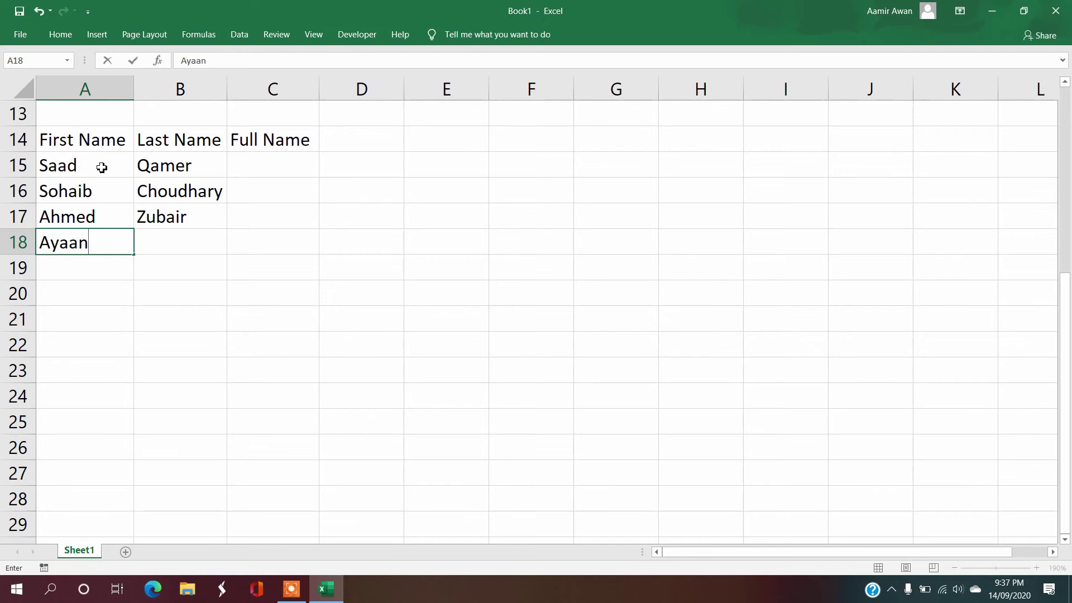
# Step: Enter sample first and last names in A18:B20, then move to C15
pyautogui.press('Tab')
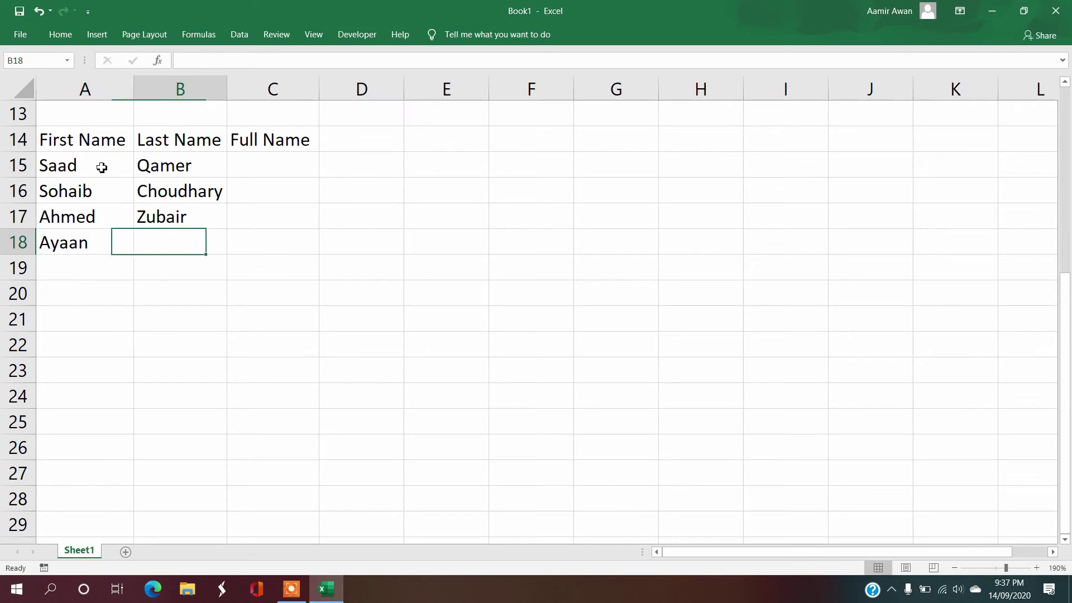
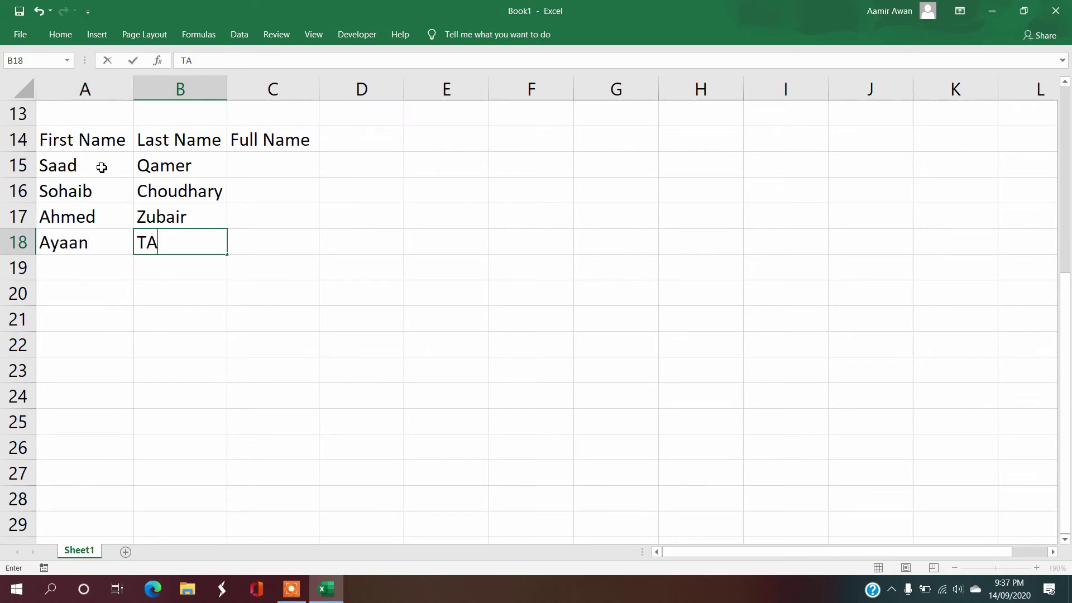
pyautogui.press('Return')
pyautogui.press('Left')
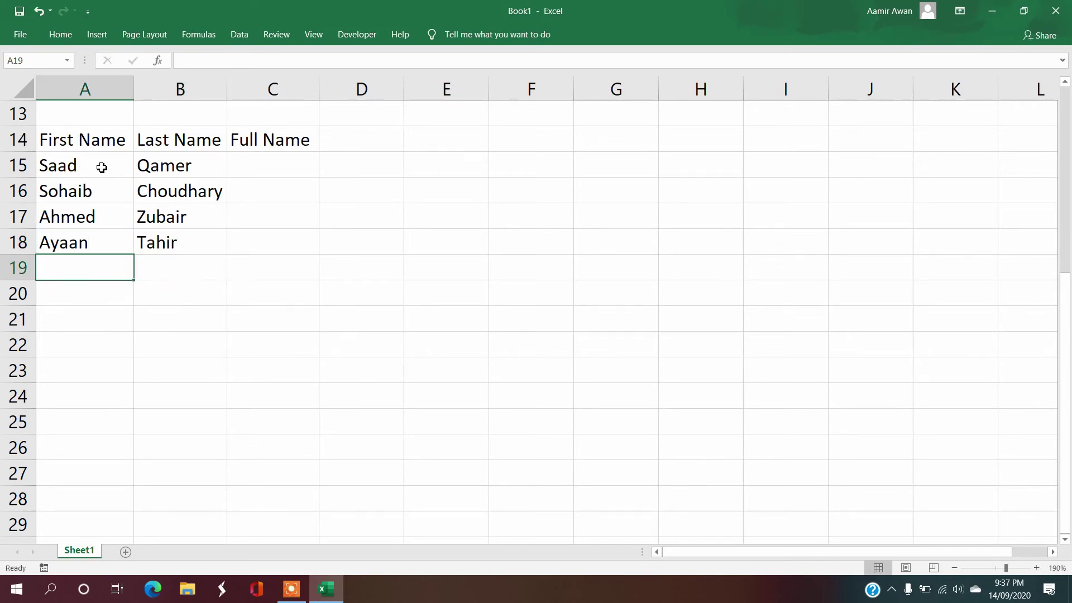
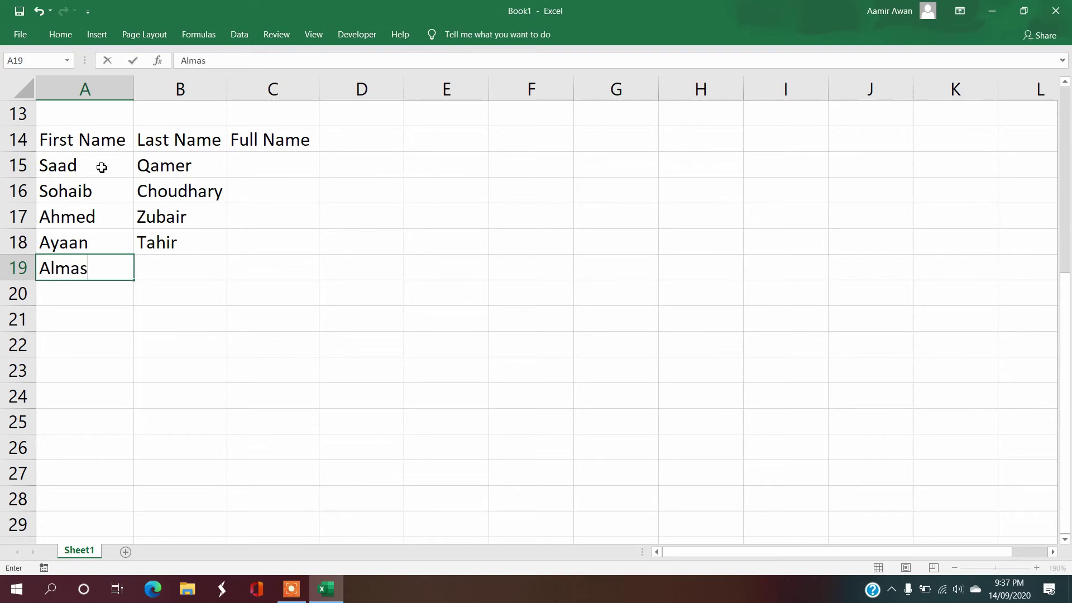
pyautogui.press('Tab')
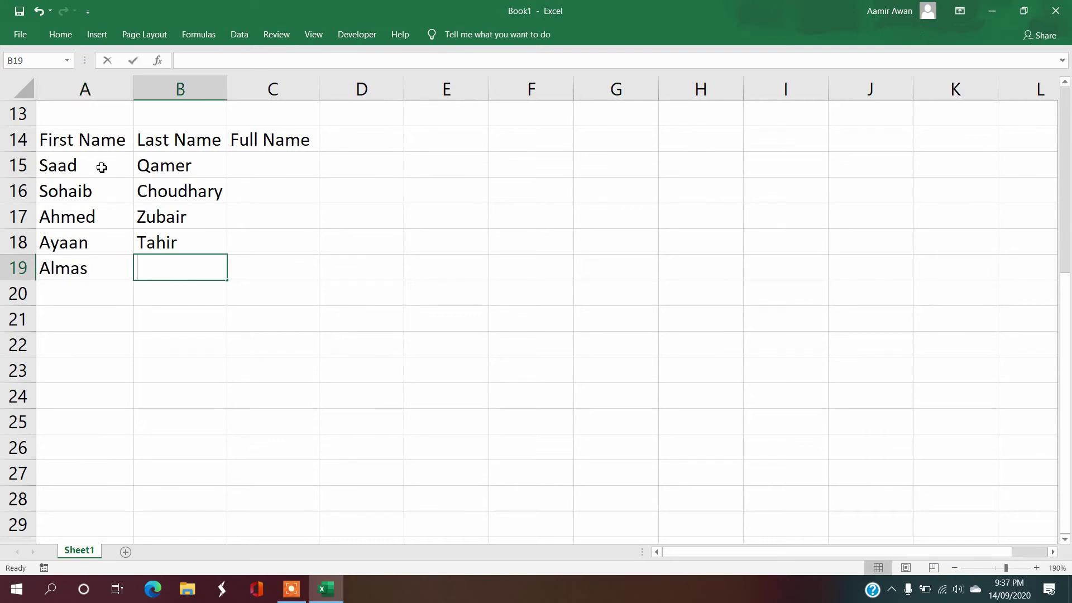
pyautogui.press('Return')
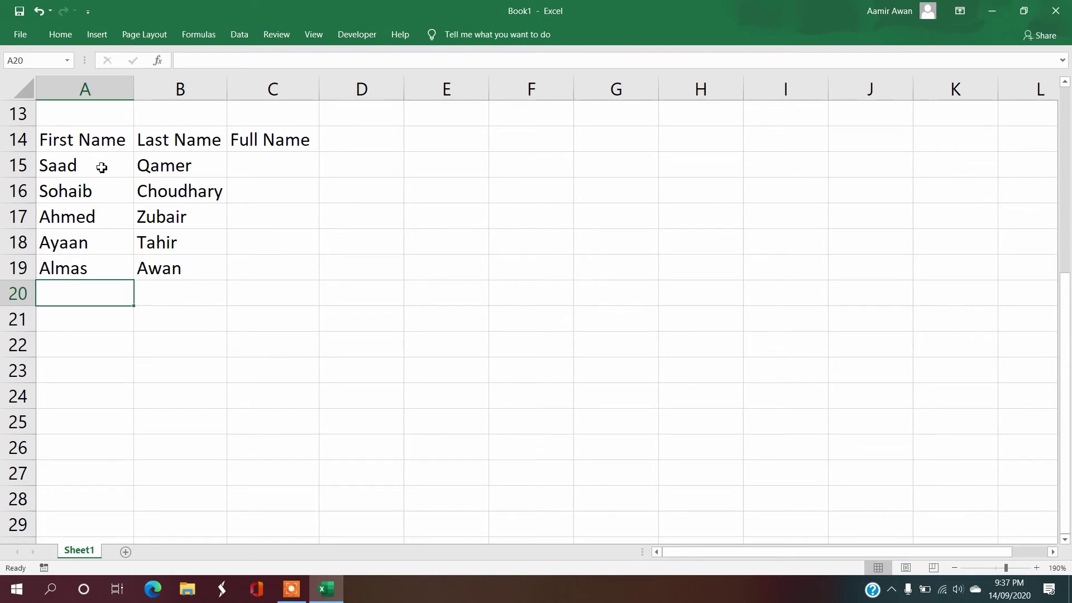
pyautogui.write('Re')
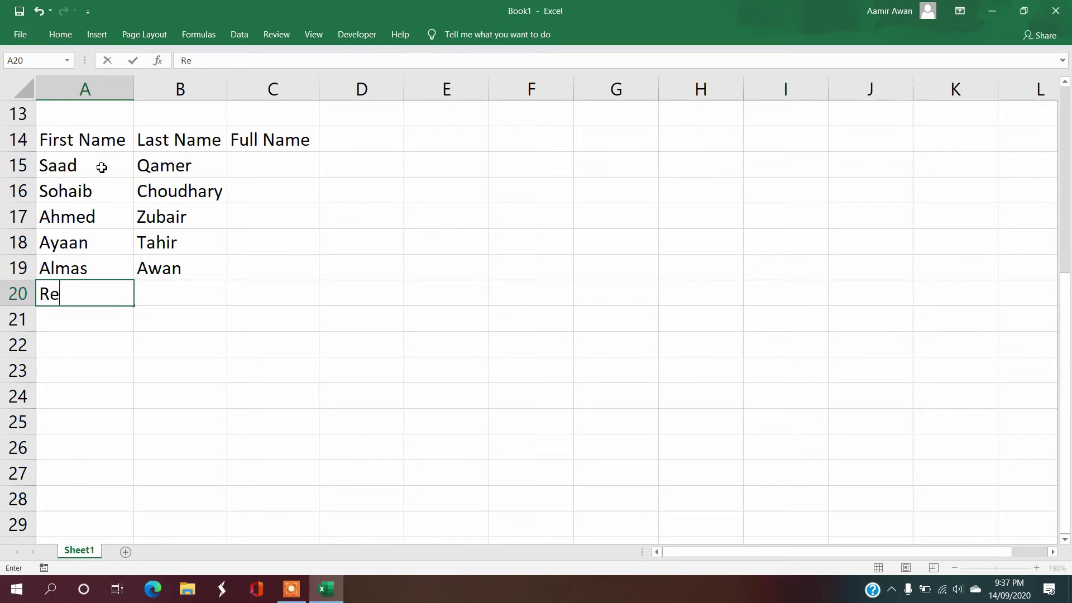
pyautogui.write('yan')
pyautogui.press('Tab')
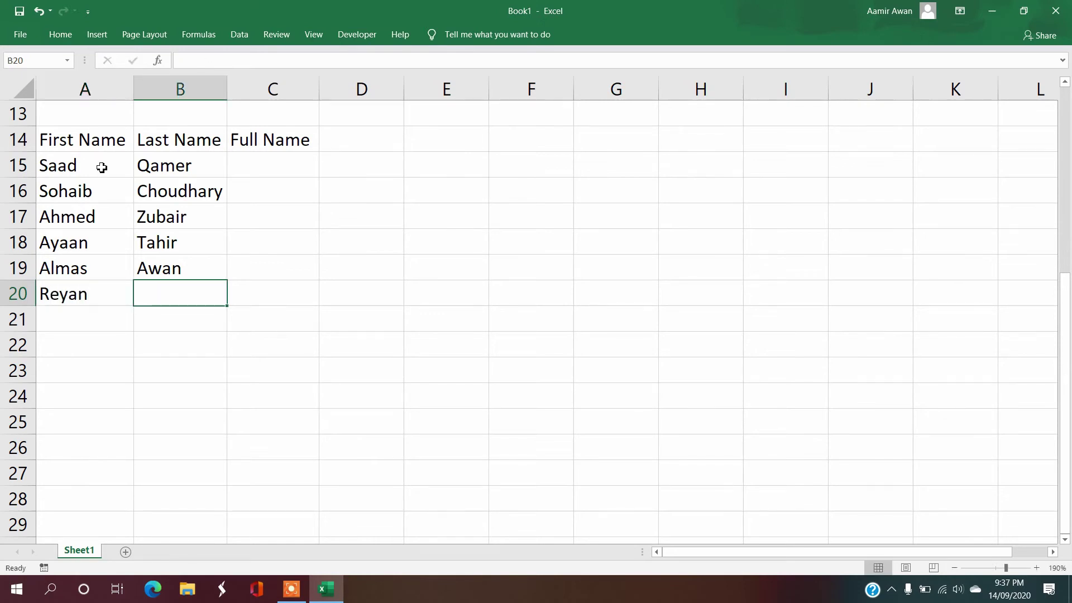
pyautogui.write('Ta')
pyautogui.press('Up')
pyautogui.press('Up')
pyautogui.press('Up')
pyautogui.press('Up')
pyautogui.press('Up')
pyautogui.press('Up')
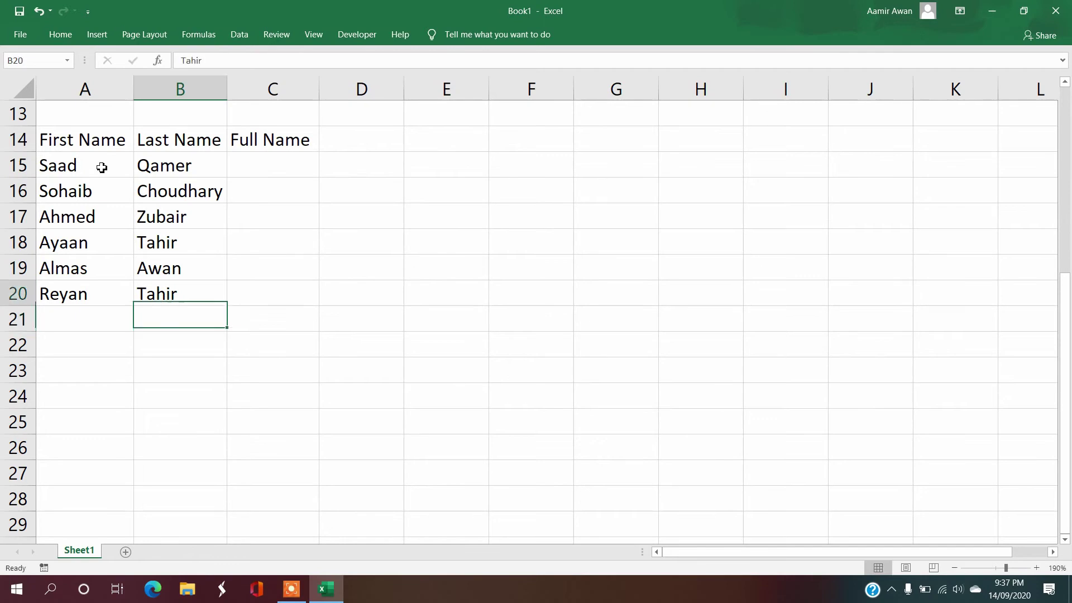
pyautogui.press('Right')
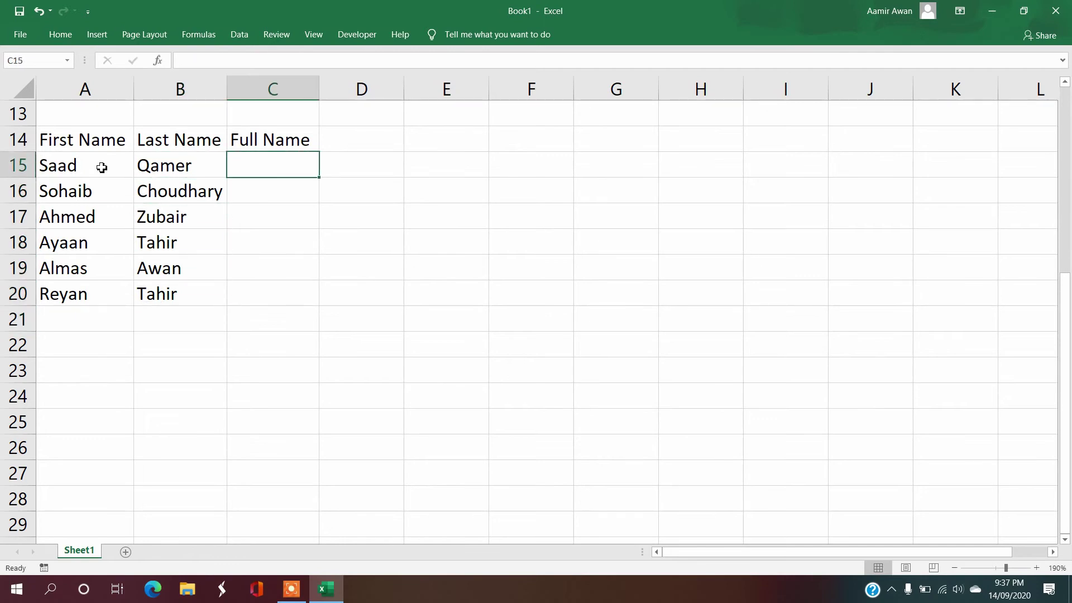
# Step: Add and then erase a temporary note 'Now we will apply Concatenate' in E15
pyautogui.press('Right')
pyautogui.press('Right')
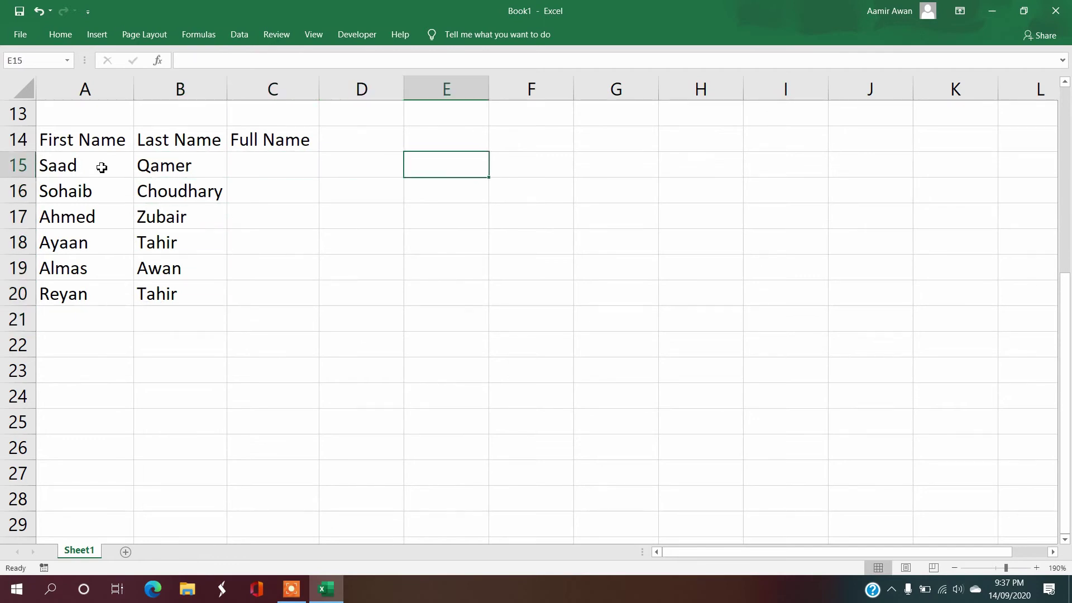
pyautogui.write('Now we w')
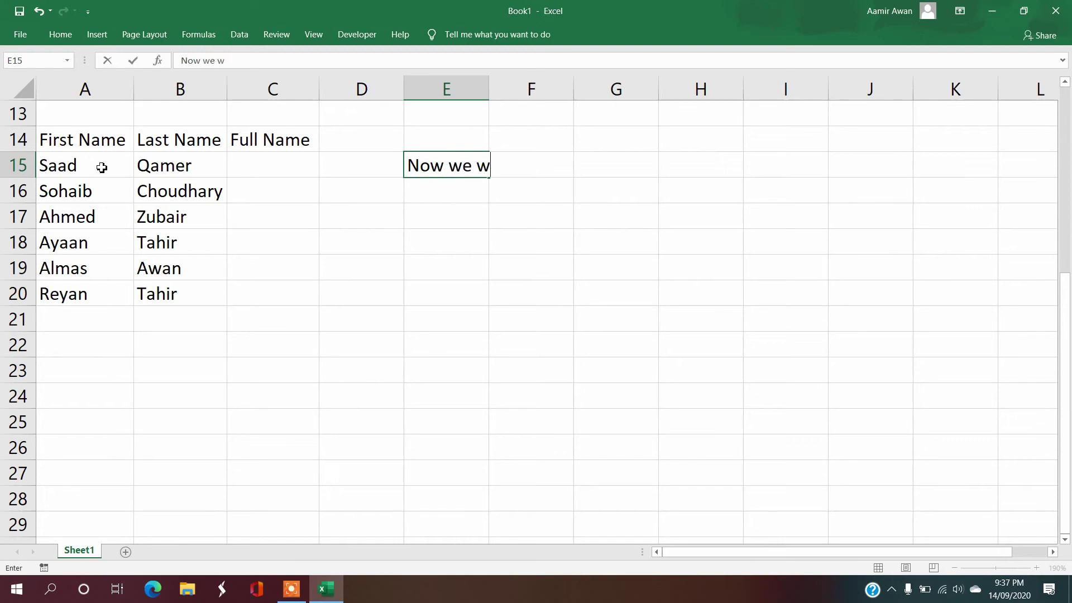
pyautogui.write('ill apply C')
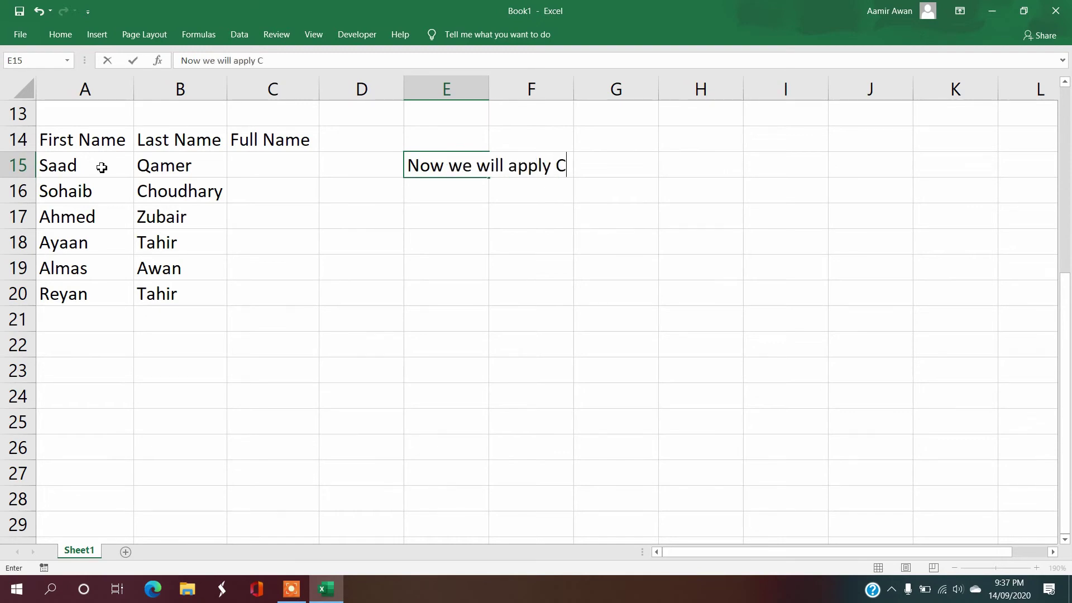
pyautogui.write('oncatenate')
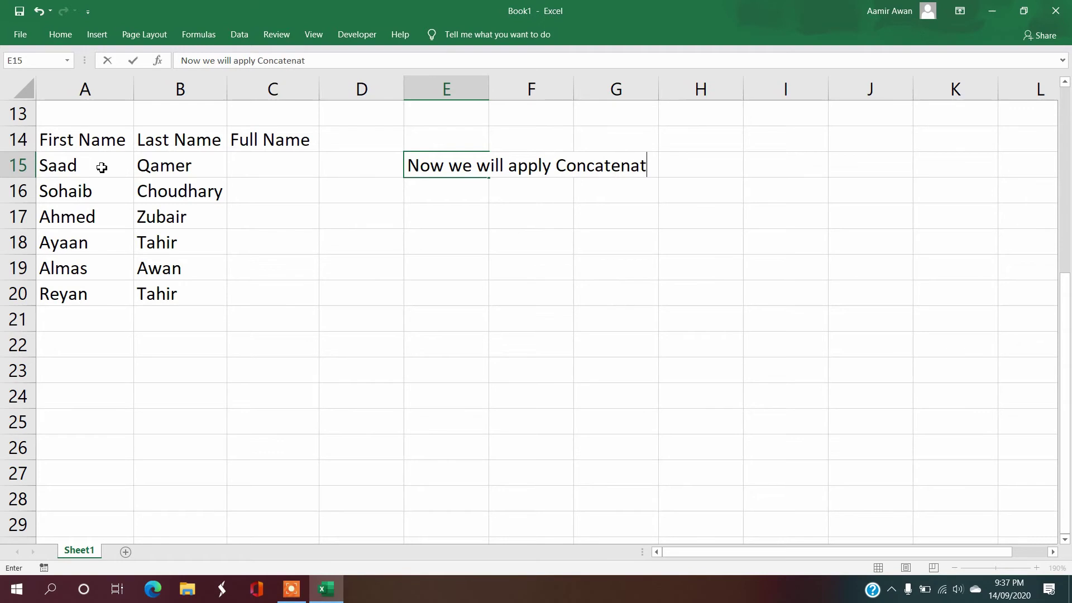
pyautogui.press('Return')
pyautogui.press('Up')
pyautogui.press('BackSpace')
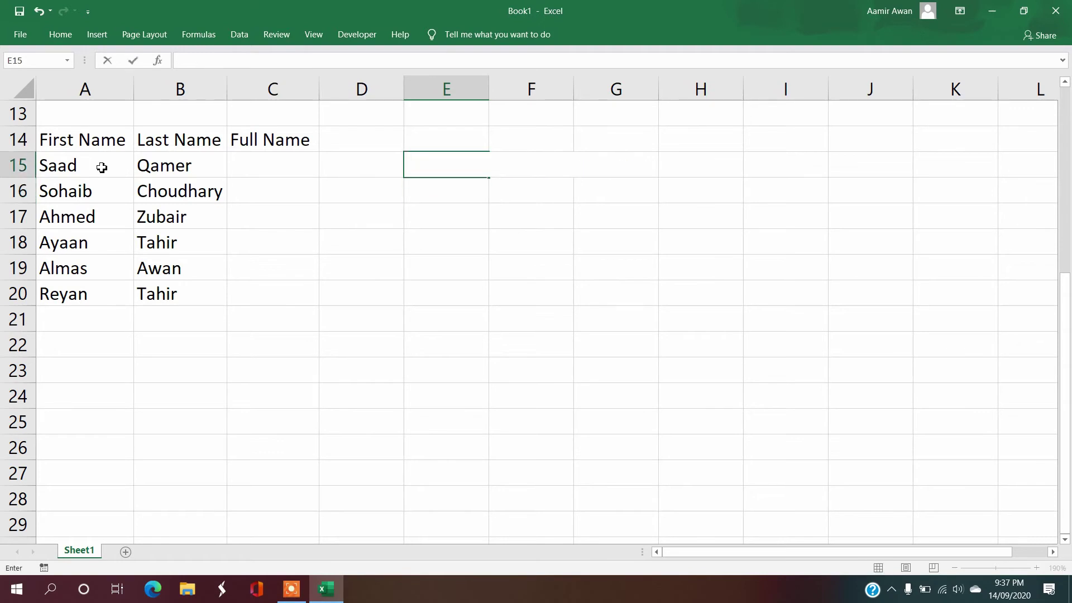
# Step: Enter =CONCATENATE(A15,B15) in C15 to join the first and last names
pyautogui.press('Left')
pyautogui.press('Left')
pyautogui.write('=')
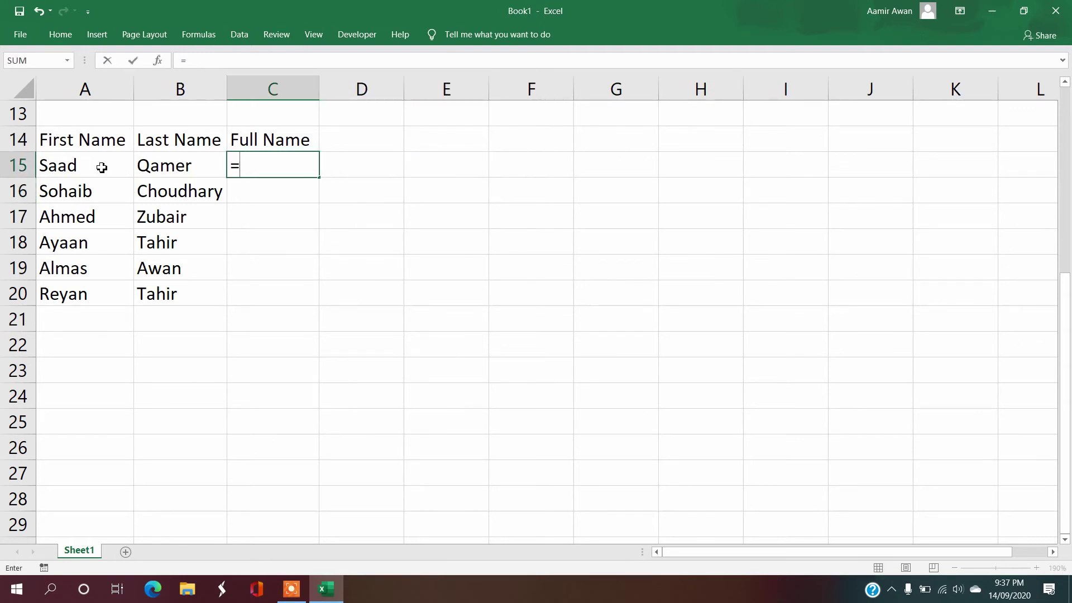
pyautogui.write('con')
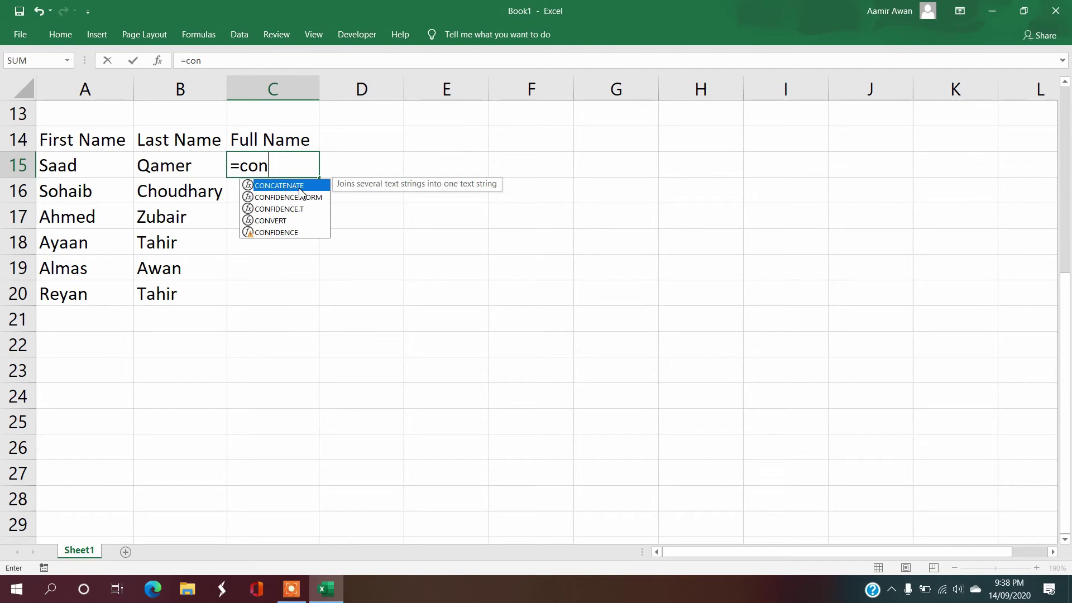
pyautogui.write('cate')
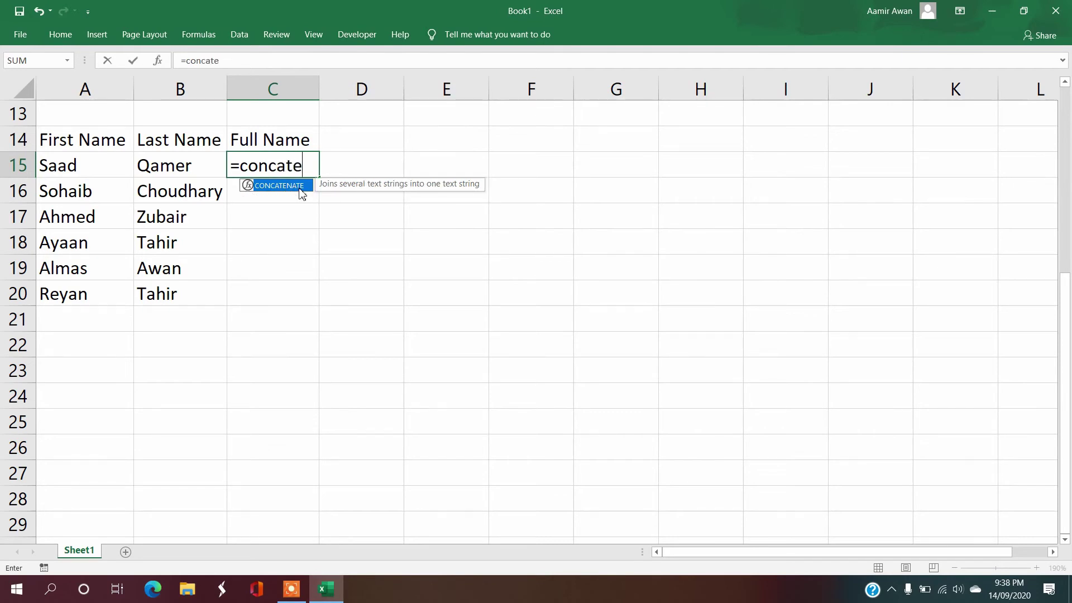
pyautogui.write('nate(')
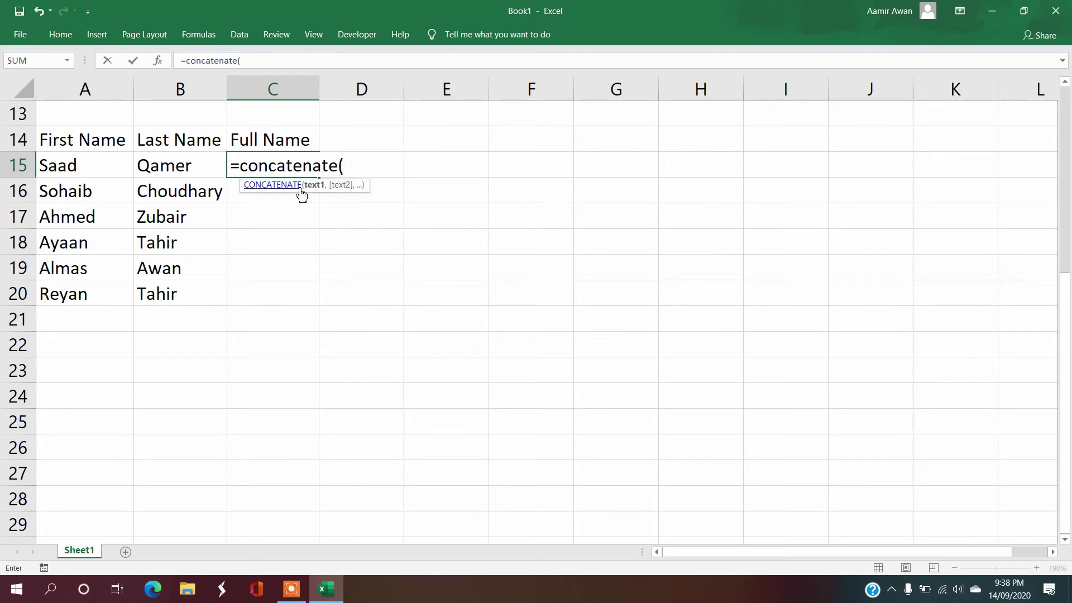
pyautogui.press('Left')
pyautogui.press('Left')
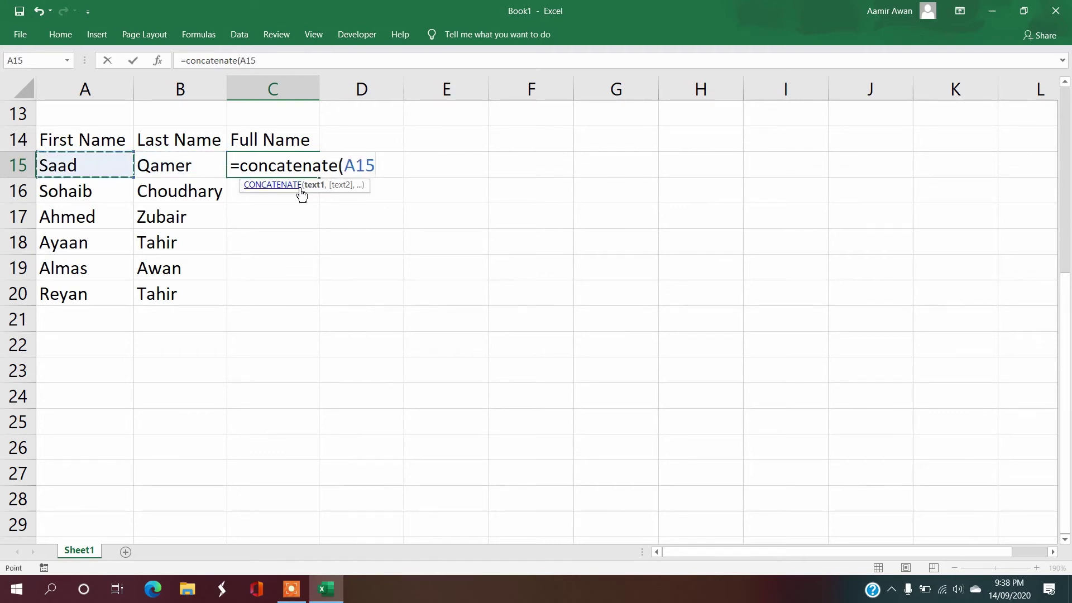
pyautogui.write(',')
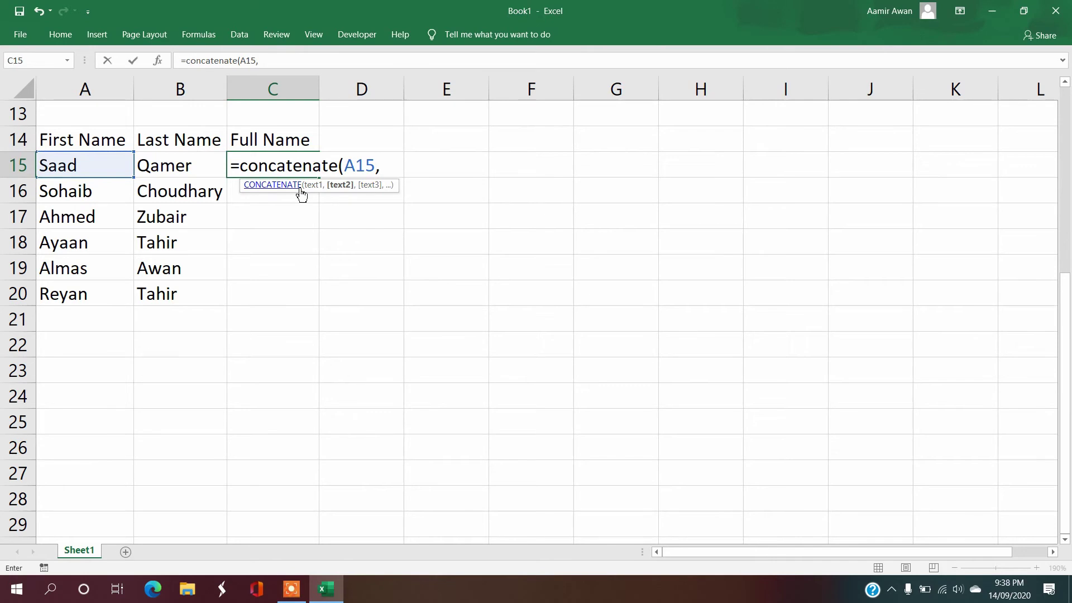
pyautogui.click(189, 168)
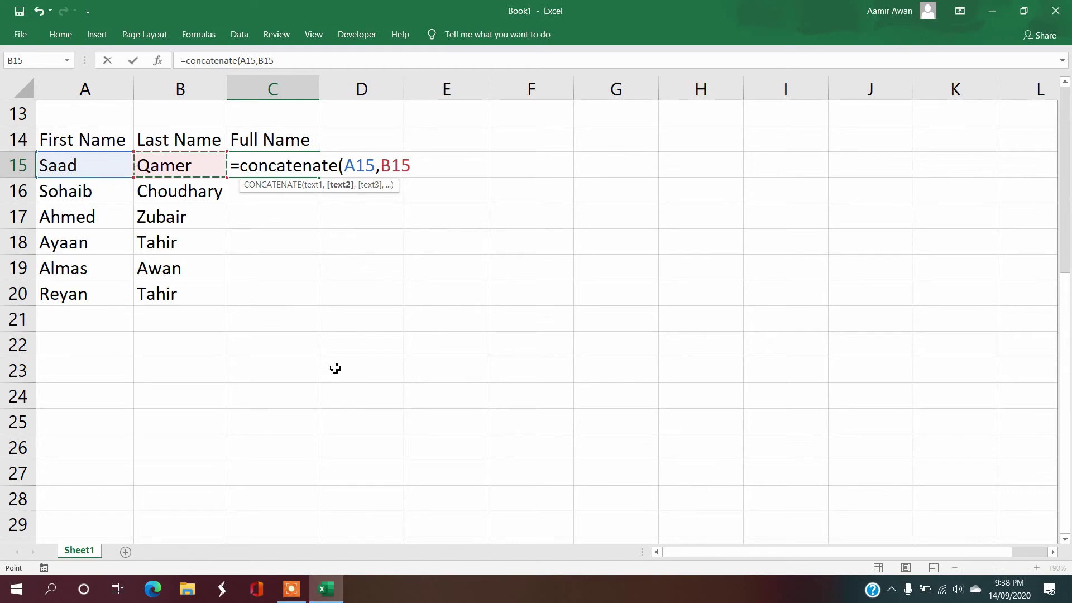
pyautogui.press('Return')
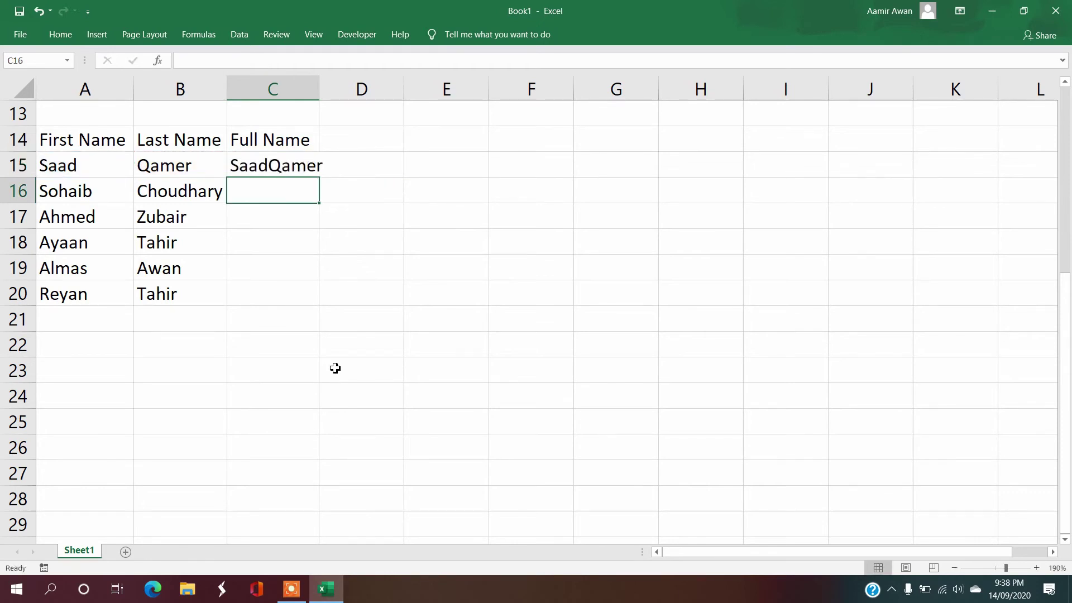
pyautogui.press('Up')
# Step: Add and then delete a temporary note 'now lets add space between them' in E15
pyautogui.press('Right')
pyautogui.press('Right')
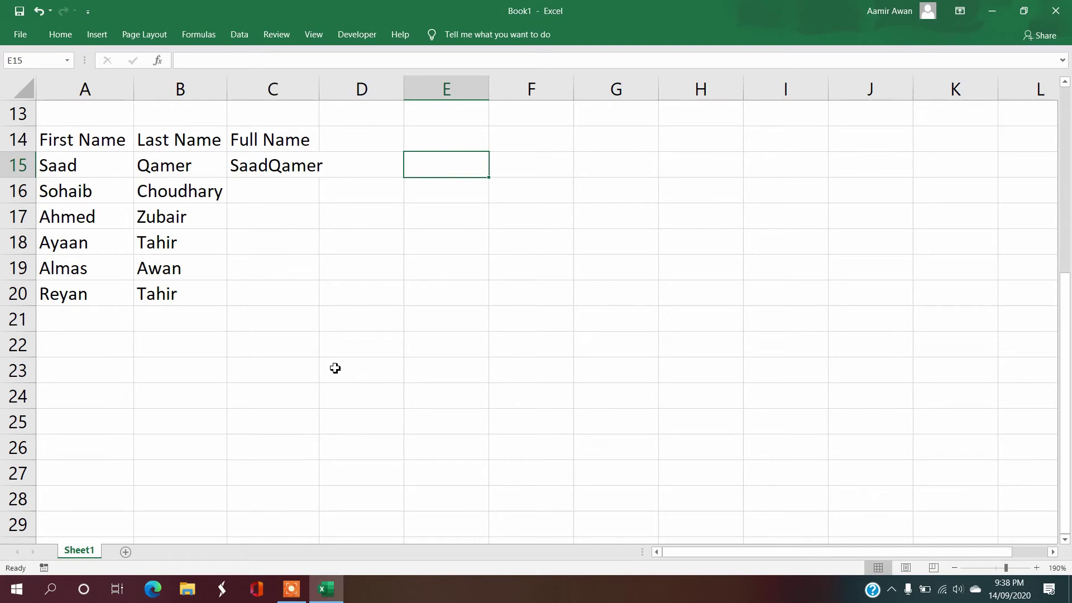
pyautogui.write('now lets')
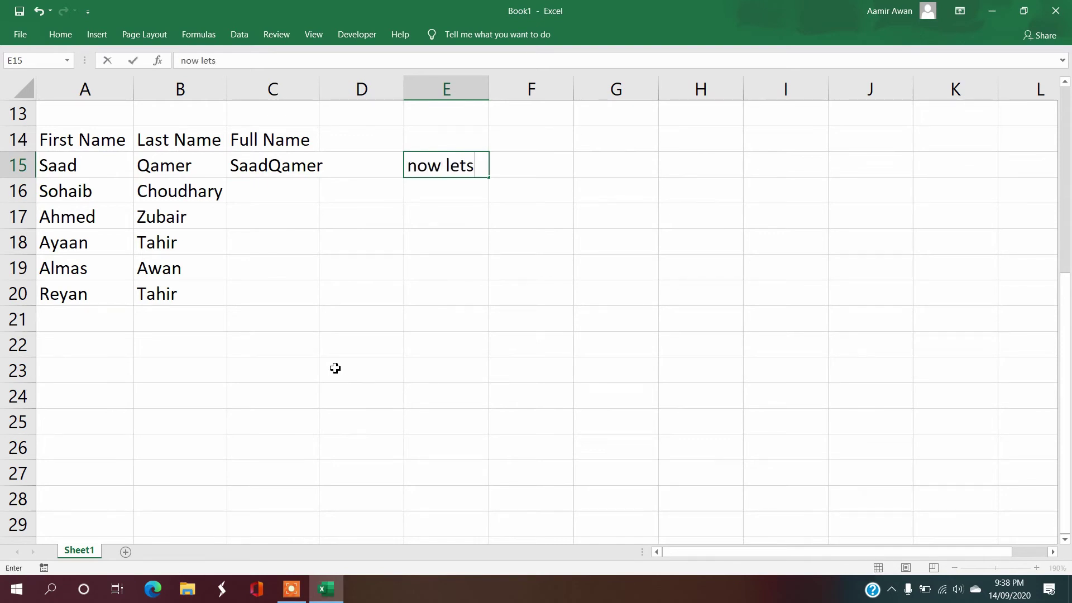
pyautogui.write(' add space be')
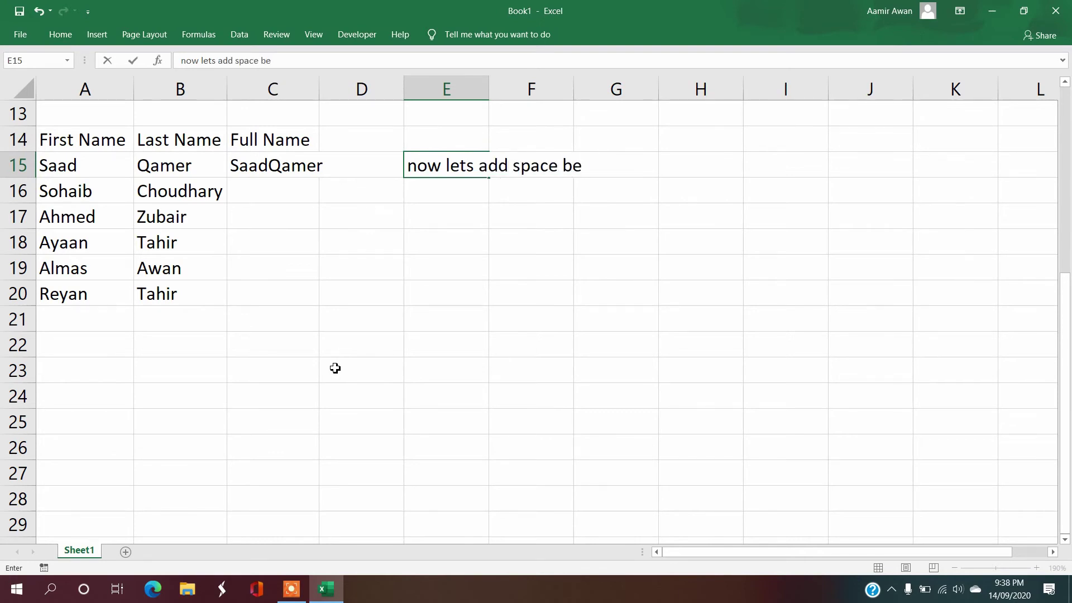
pyautogui.write('tween them')
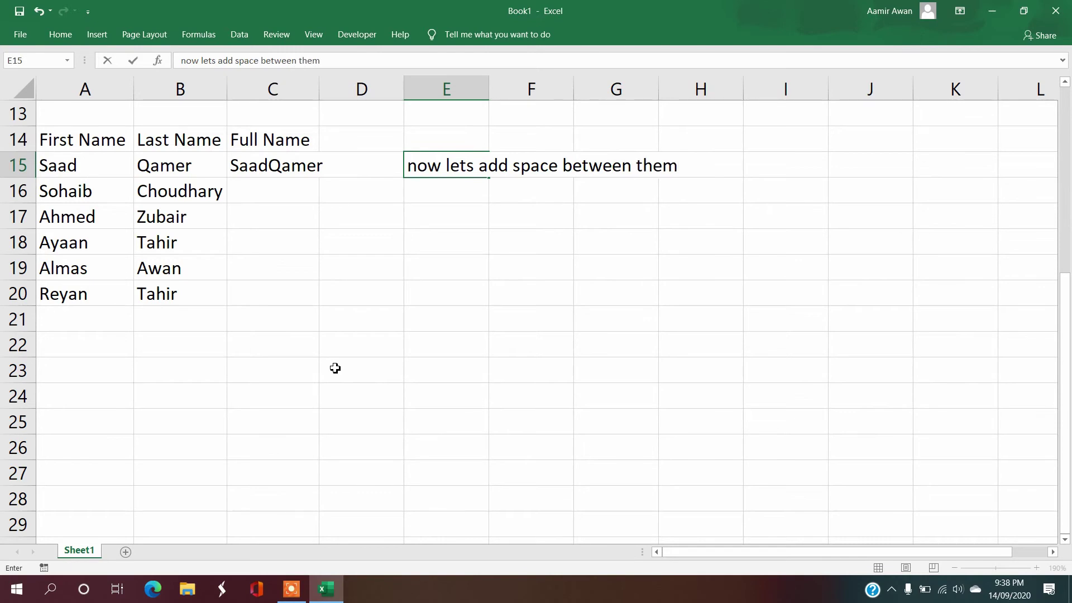
pyautogui.press('Return')
pyautogui.press('Up')
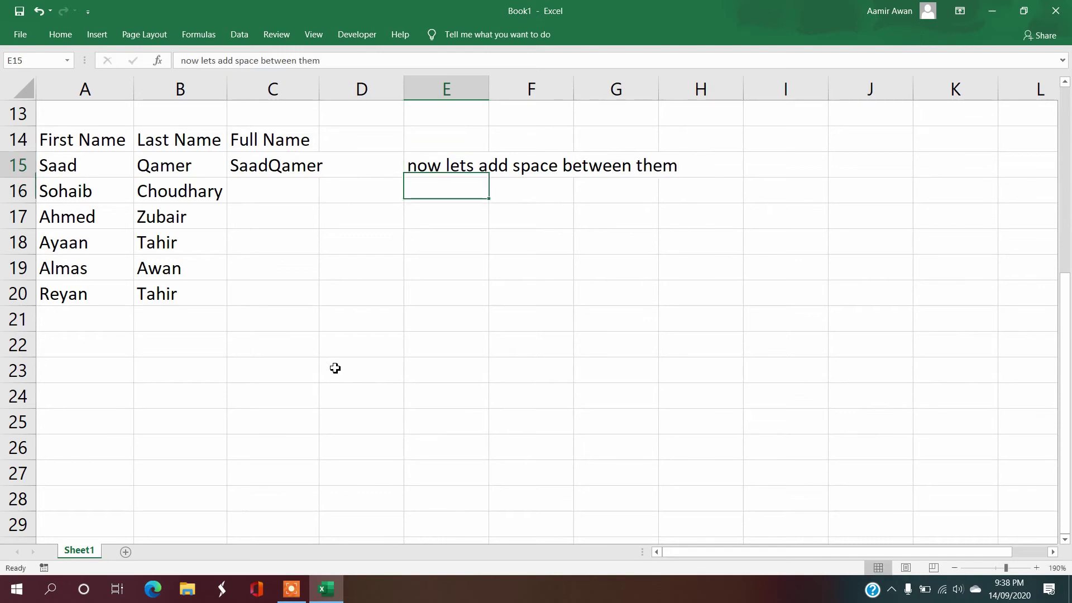
pyautogui.press('Delete')
# Step: Edit C15 to =CONCATENATE(A15," ",B15) so a space separates the names
pyautogui.press('Left')
pyautogui.press('Left')
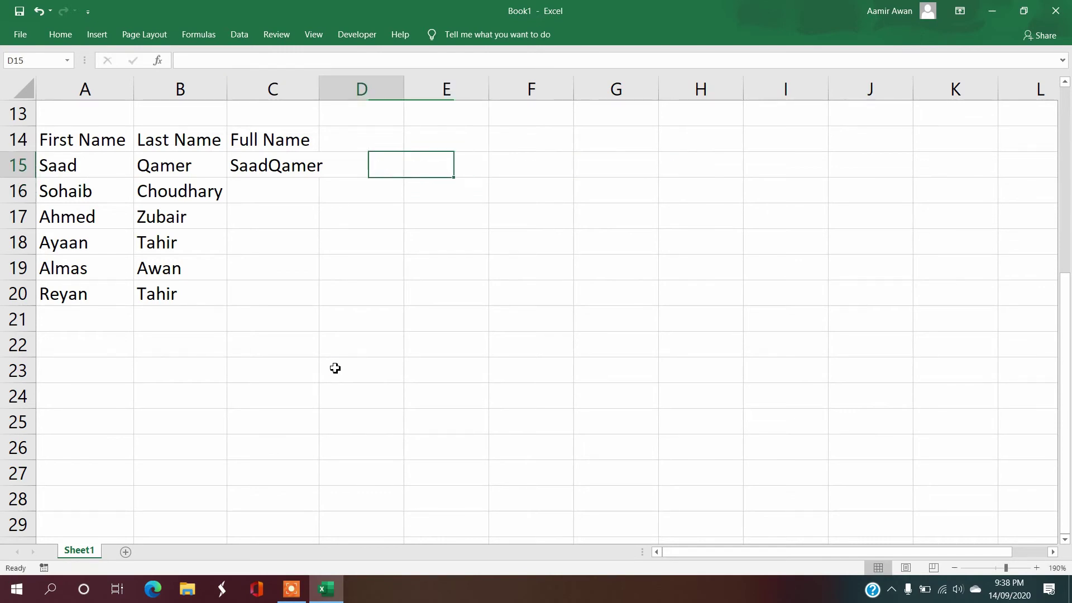
pyautogui.press('XF86MonBrightnessDown')
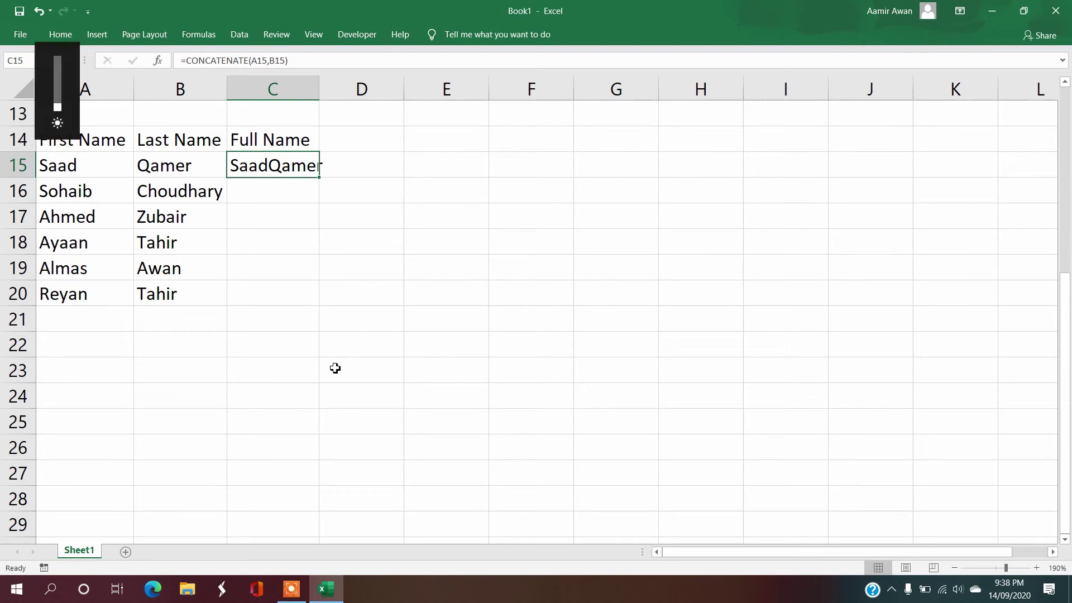
pyautogui.press('F2')
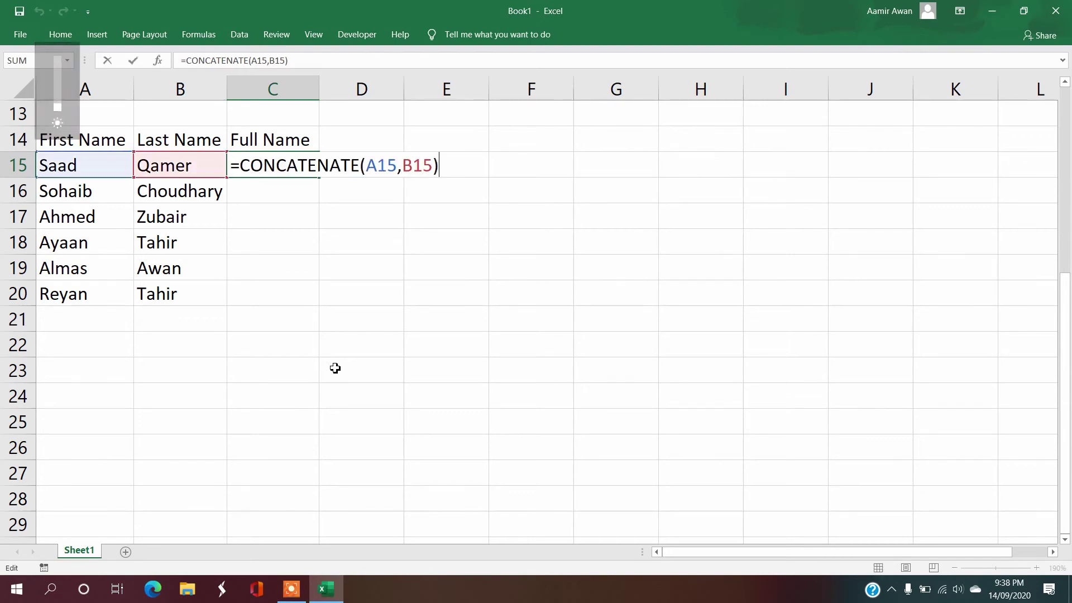
pyautogui.press('Left')
pyautogui.press('Left')
pyautogui.press('Left')
pyautogui.press('Left')
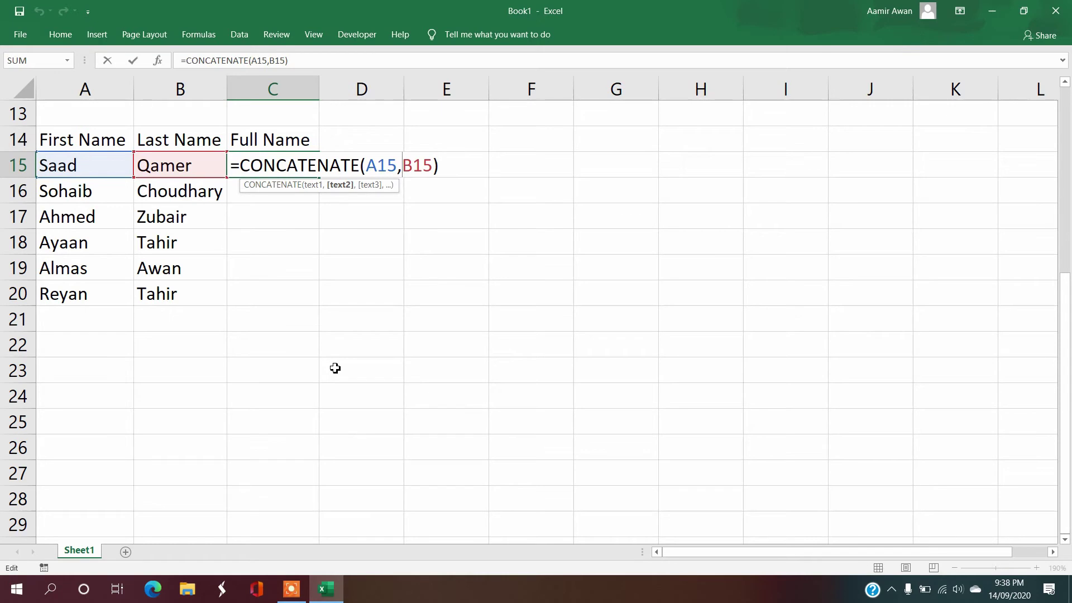
pyautogui.write('"')
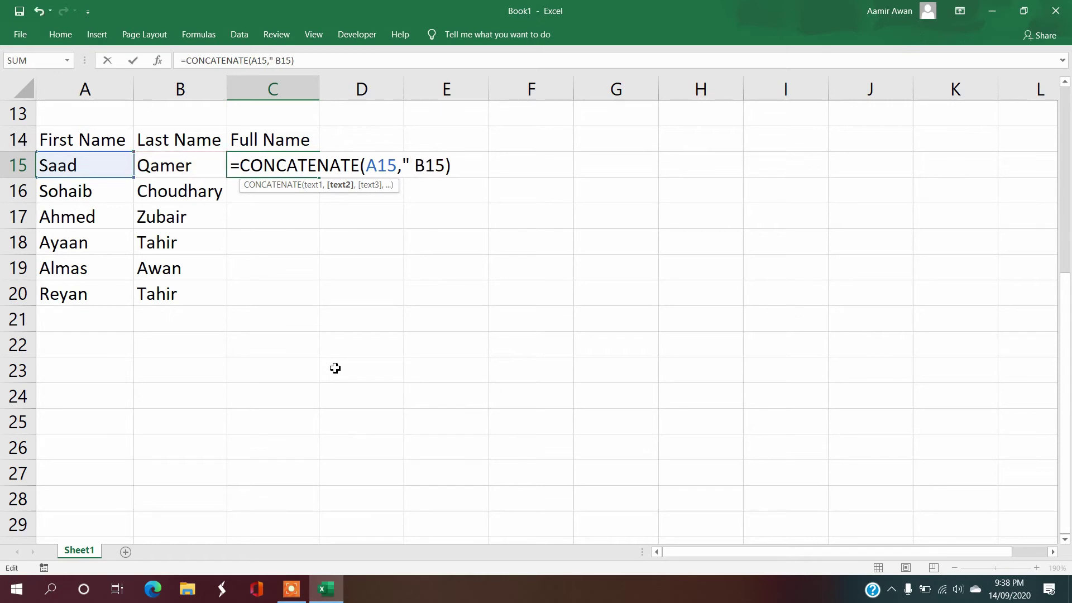
pyautogui.press('BackSpace')
pyautogui.write('_')
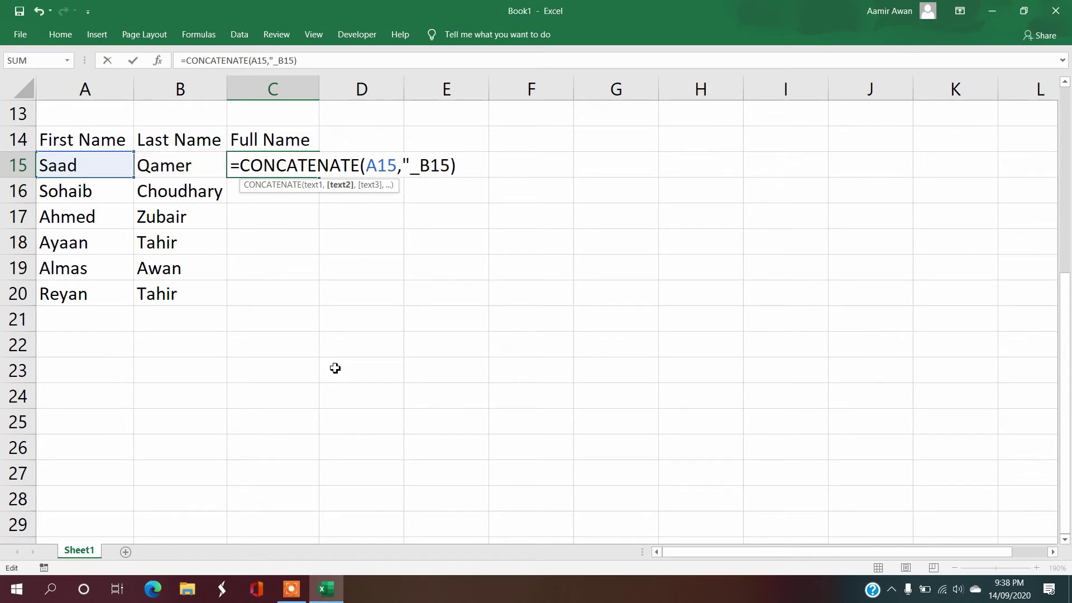
pyautogui.press('BackSpace')
pyautogui.write('"')
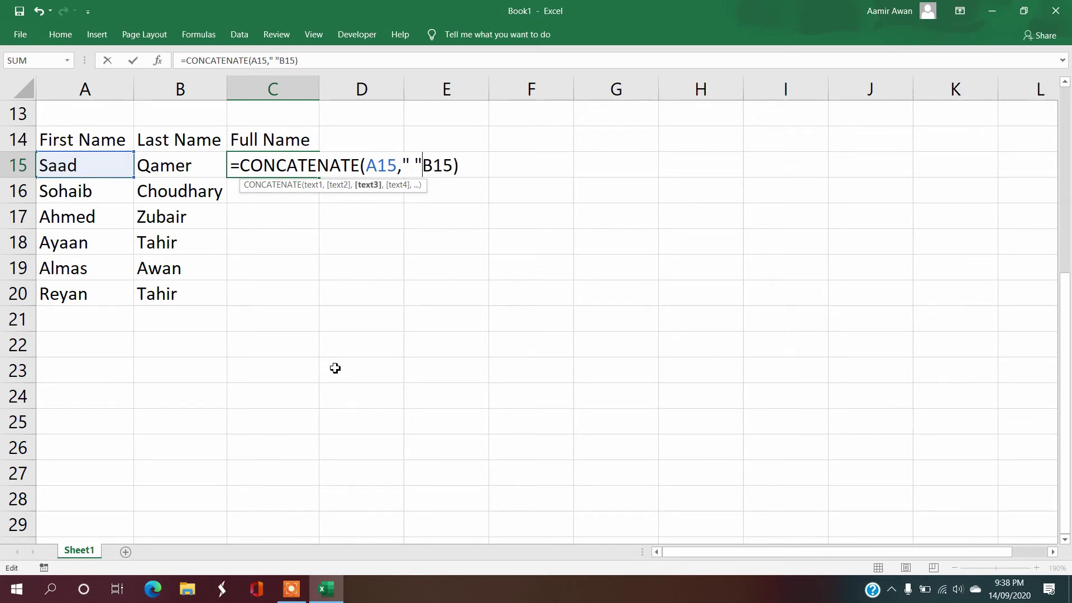
pyautogui.write(',')
pyautogui.press('Return')
pyautogui.press('Up')
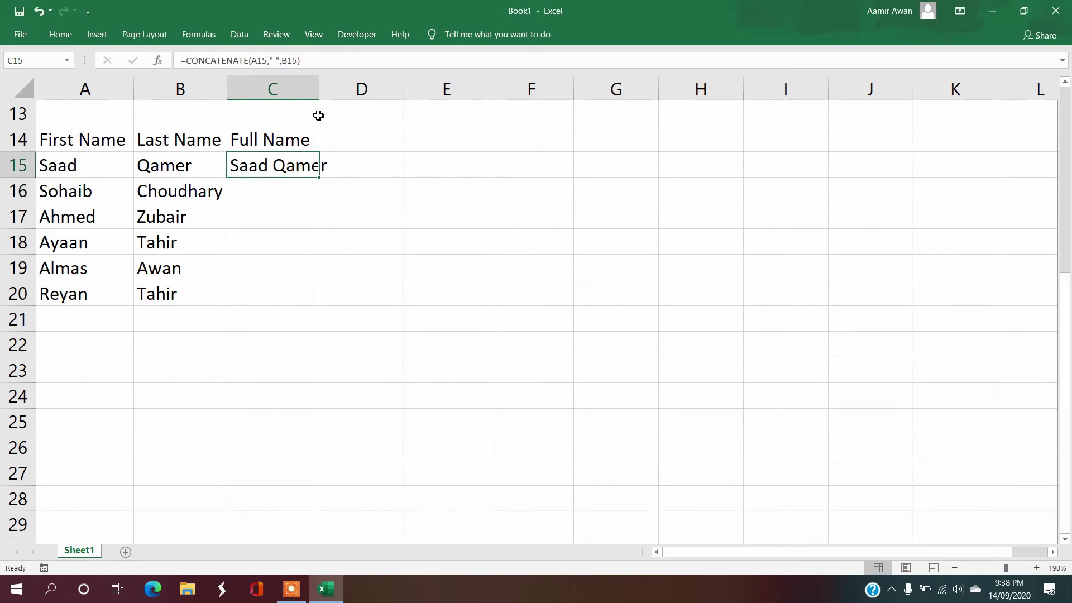
# Step: Copy the Full Name formula down to C20, AutoFit column C, and select A14:C20
pyautogui.doubleClick(319, 88)
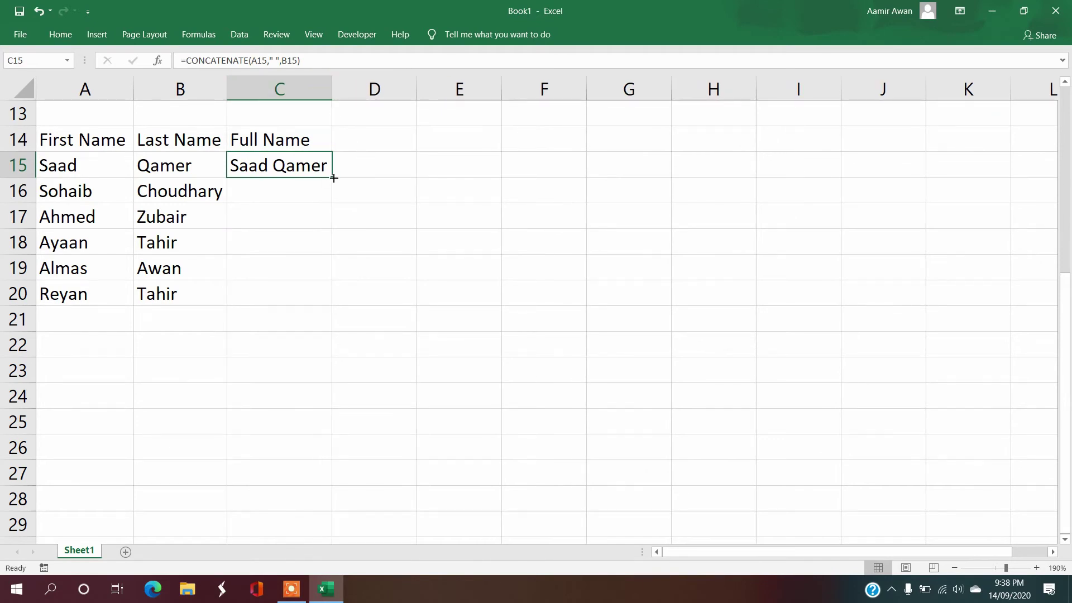
pyautogui.moveTo(333, 178); pyautogui.dragTo(335, 305)
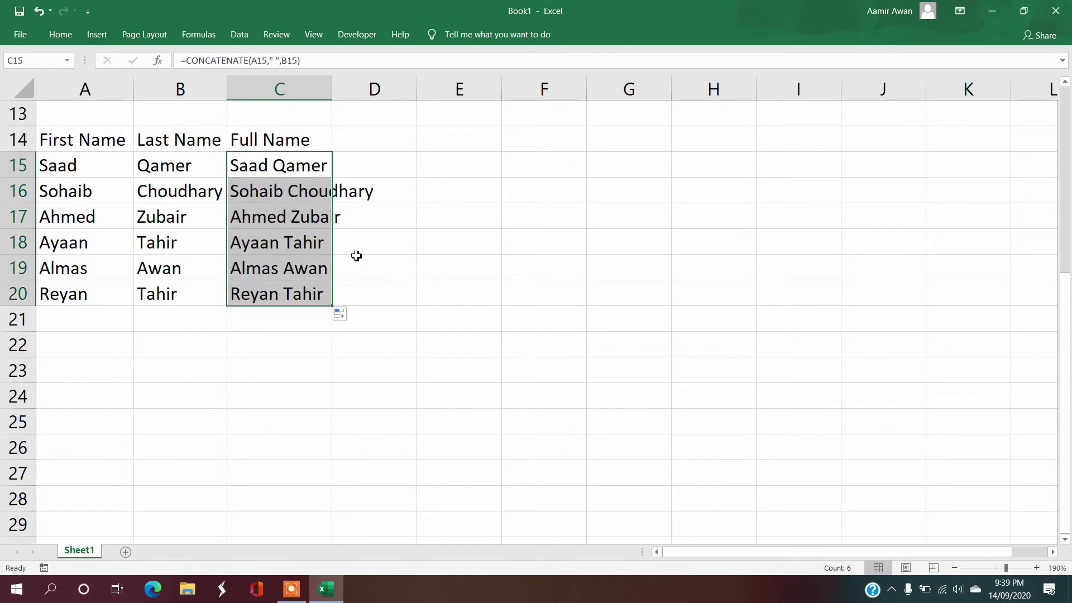
pyautogui.doubleClick(334, 94)
pyautogui.click(321, 169)
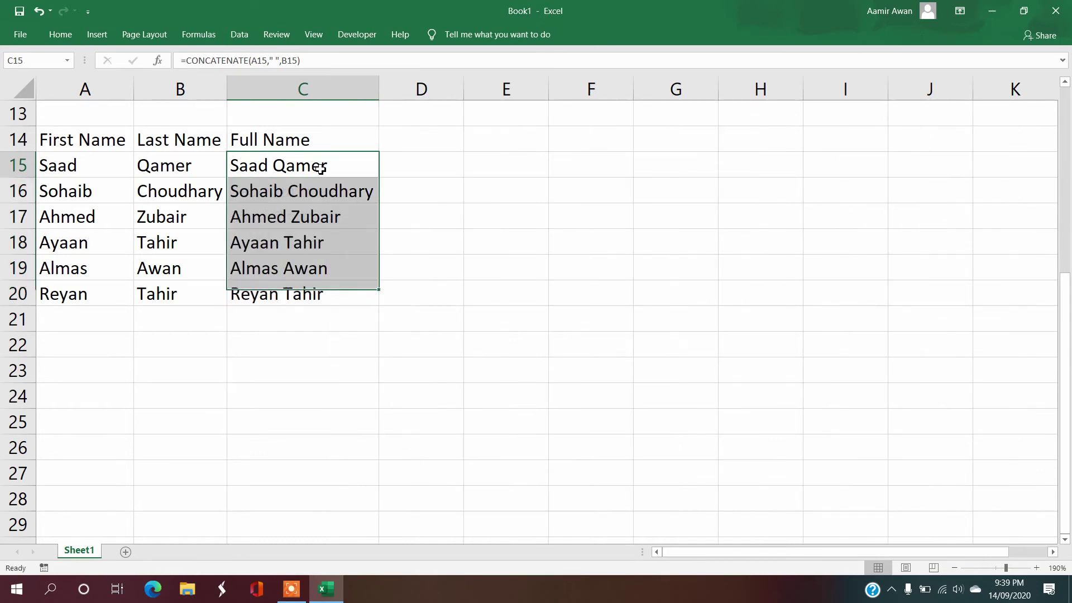
pyautogui.moveTo(110, 143); pyautogui.dragTo(299, 287)
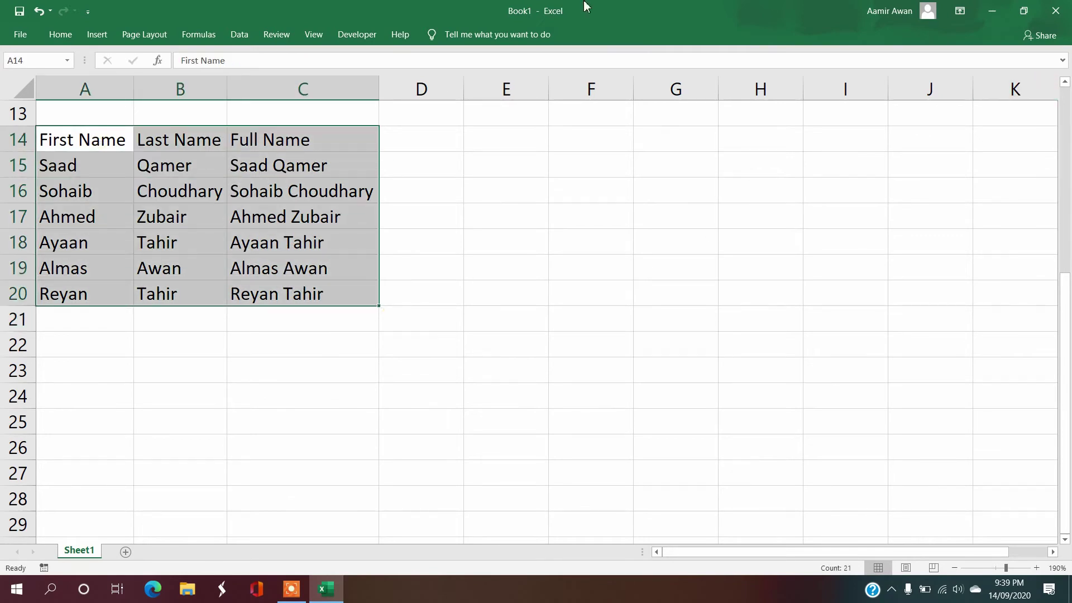
# Step: Apply All Borders to the name table A14:C20
pyautogui.click(60, 35)
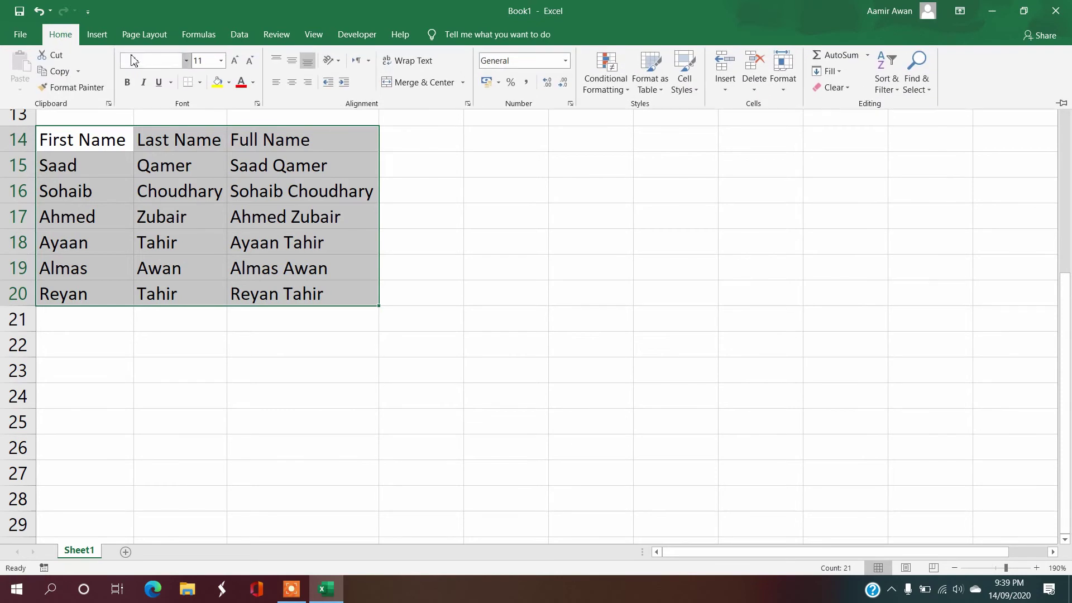
pyautogui.click(200, 83)
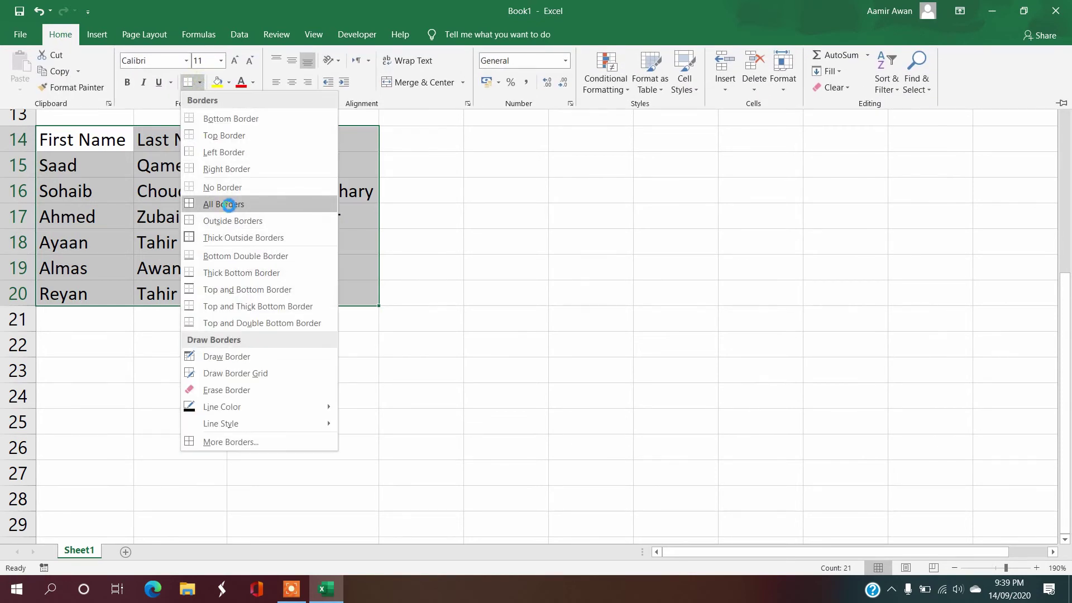
pyautogui.click(223, 203)
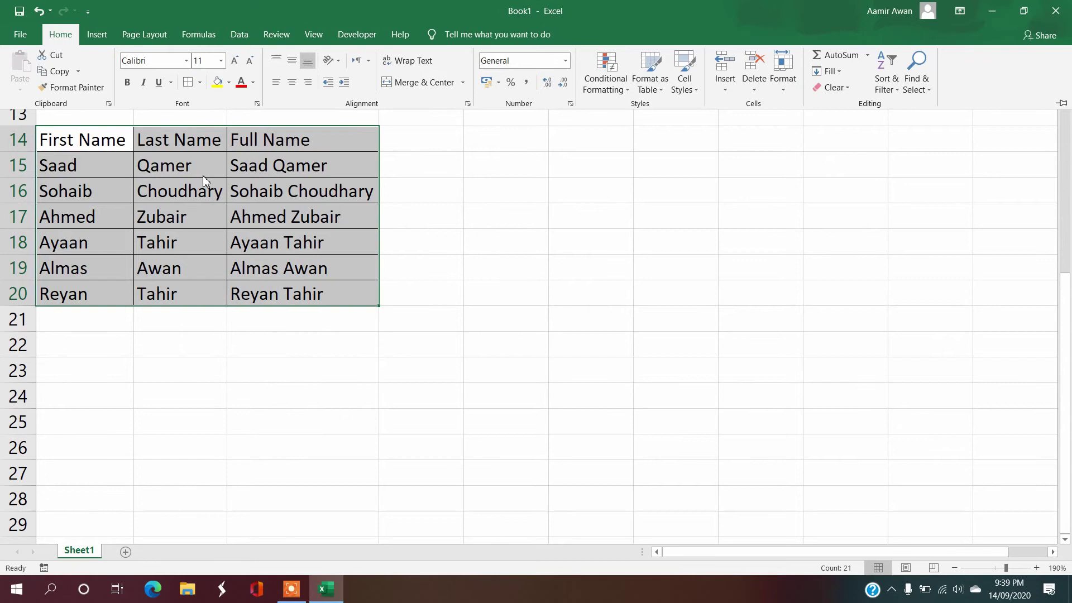
pyautogui.click(1060, 103)
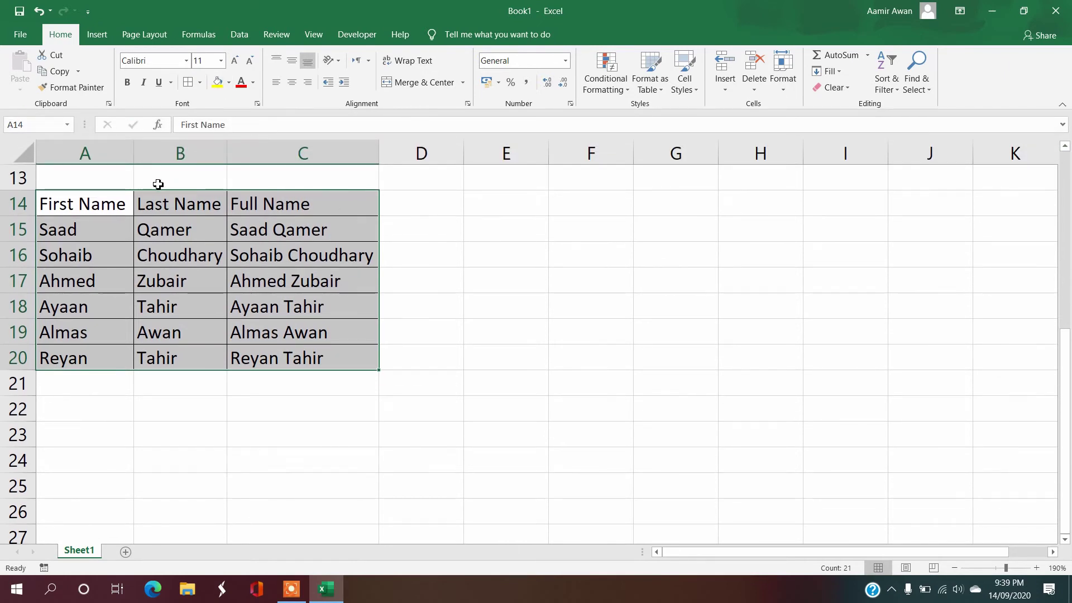
pyautogui.click(133, 201)
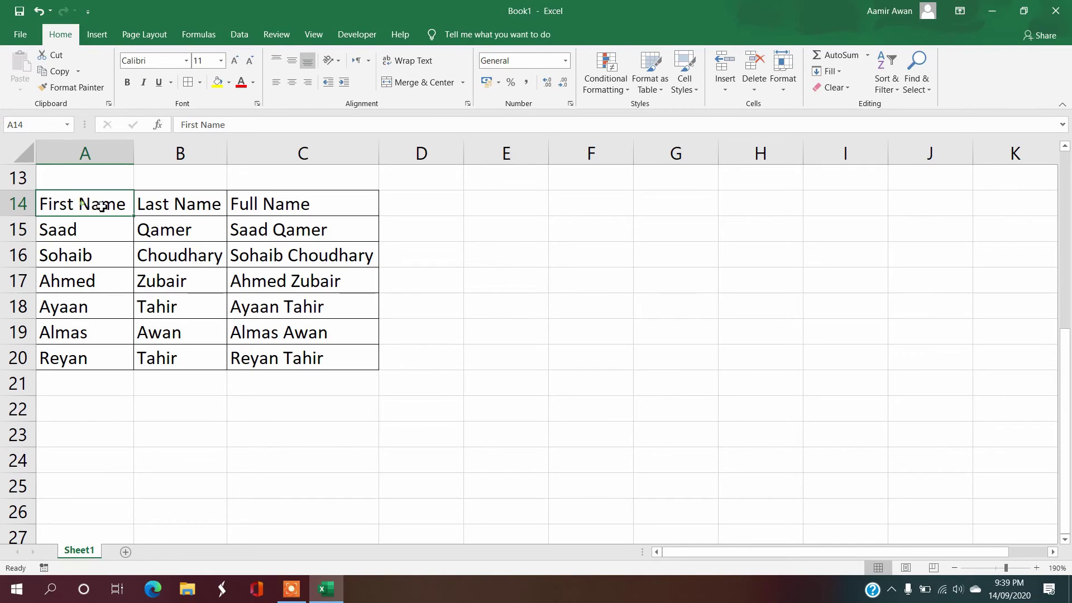
# Step: Make the header row gold-filled, centred and bold, and widen the Last Name column
pyautogui.moveTo(103, 203); pyautogui.dragTo(267, 193)
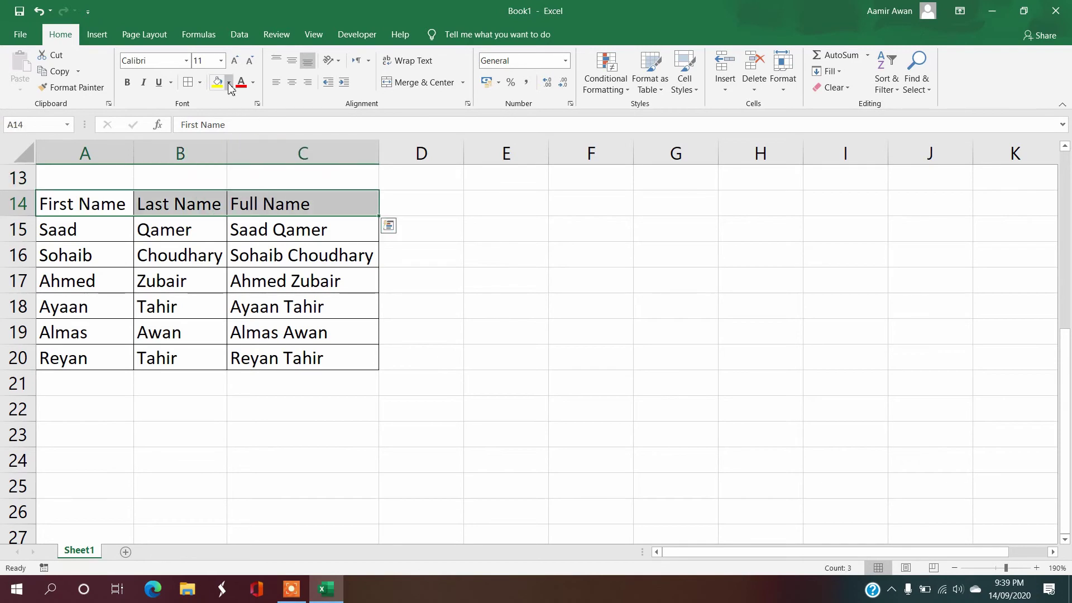
pyautogui.click(228, 82)
pyautogui.click(239, 191)
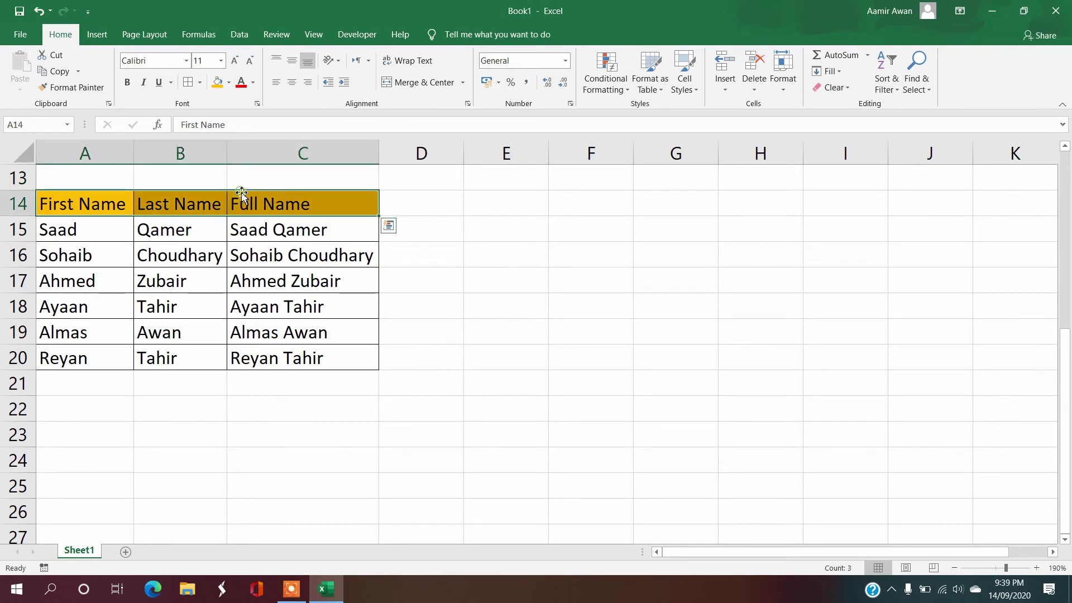
pyautogui.click(291, 82)
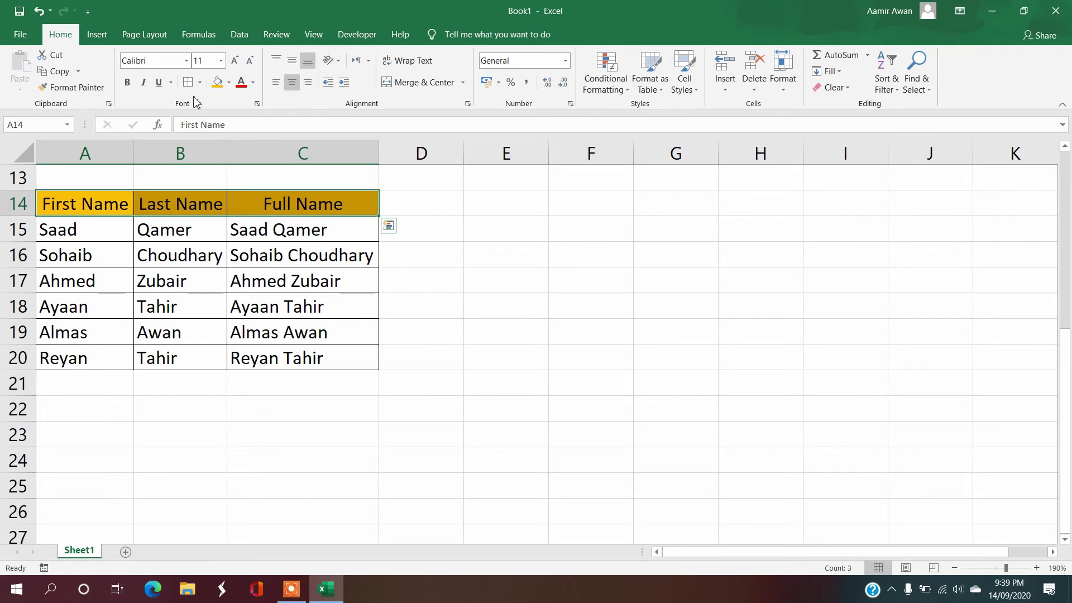
pyautogui.click(127, 82)
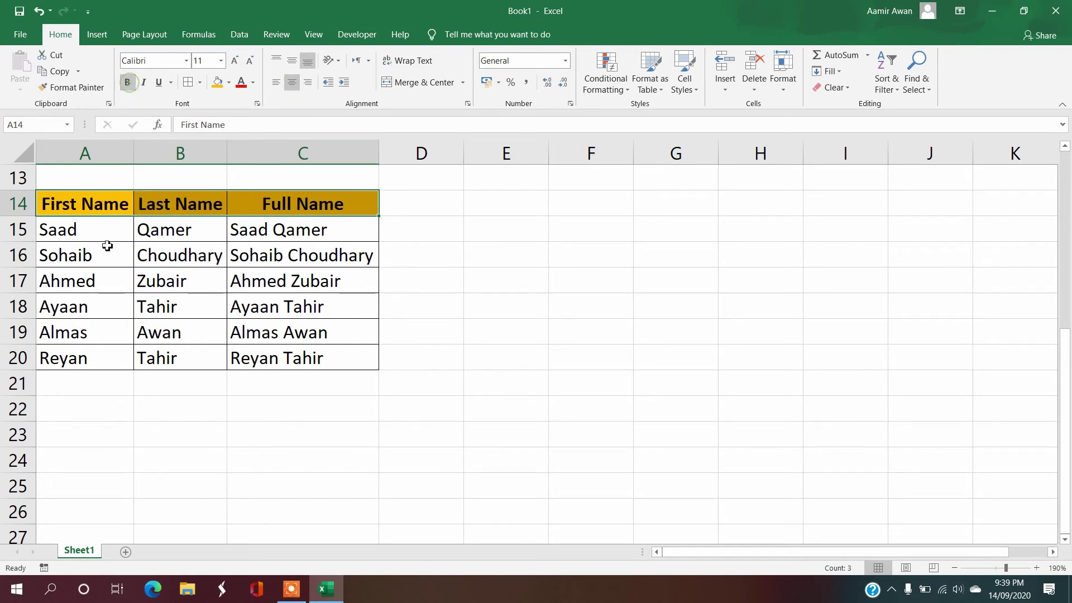
pyautogui.click(184, 252)
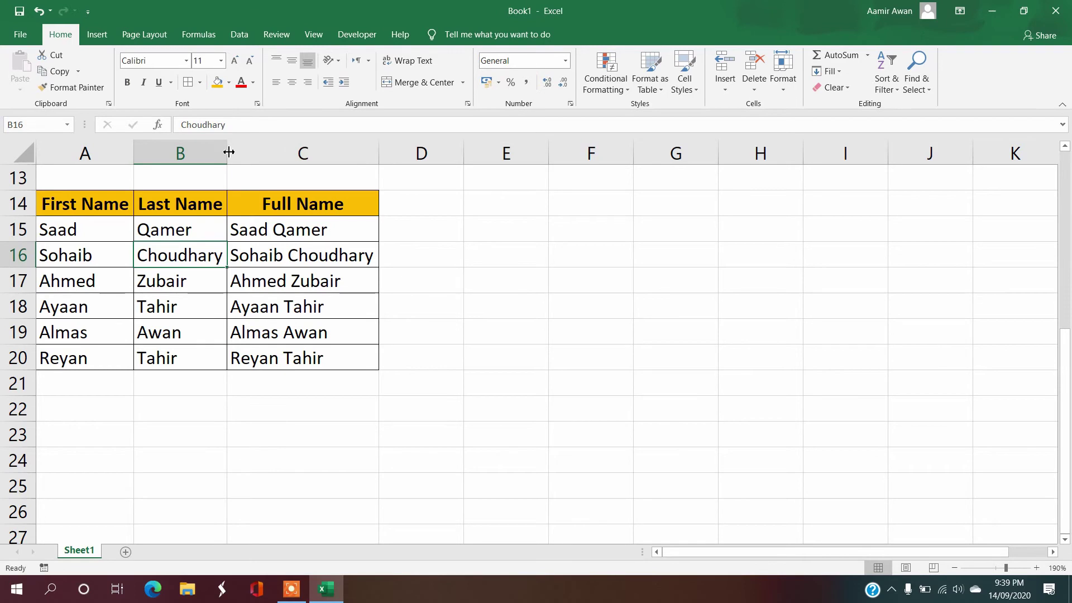
pyautogui.moveTo(229, 151); pyautogui.dragTo(234, 150)
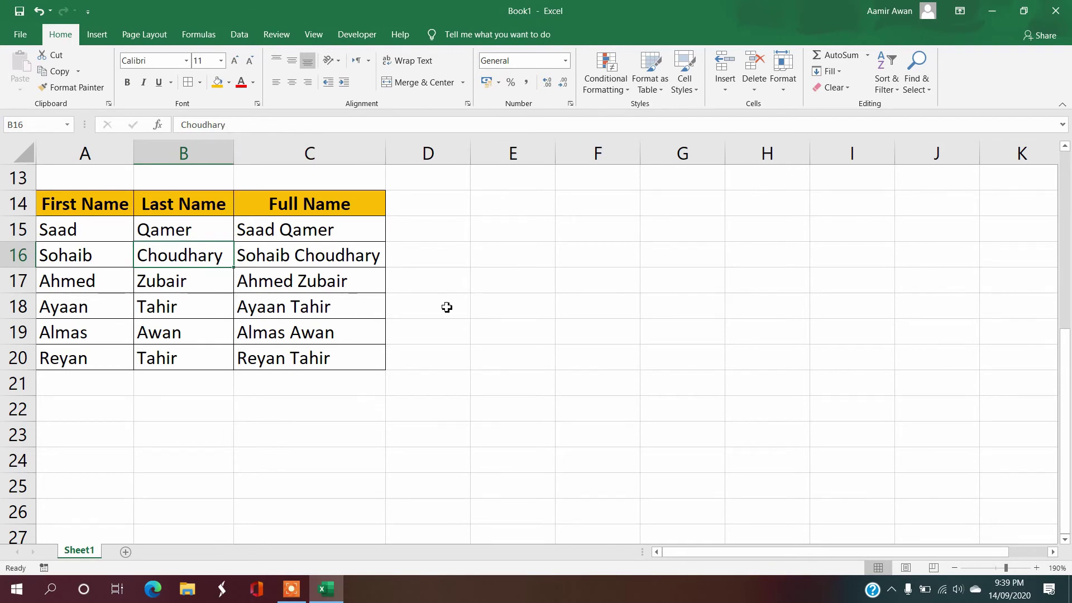
pyautogui.click(448, 206)
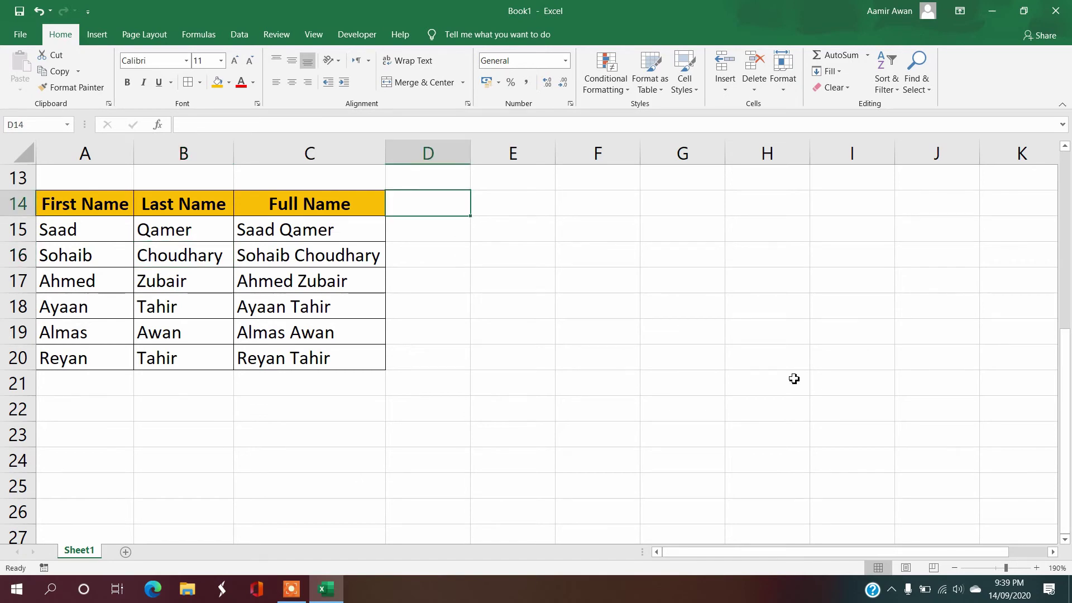
pyautogui.press('Right')
pyautogui.write('ha')
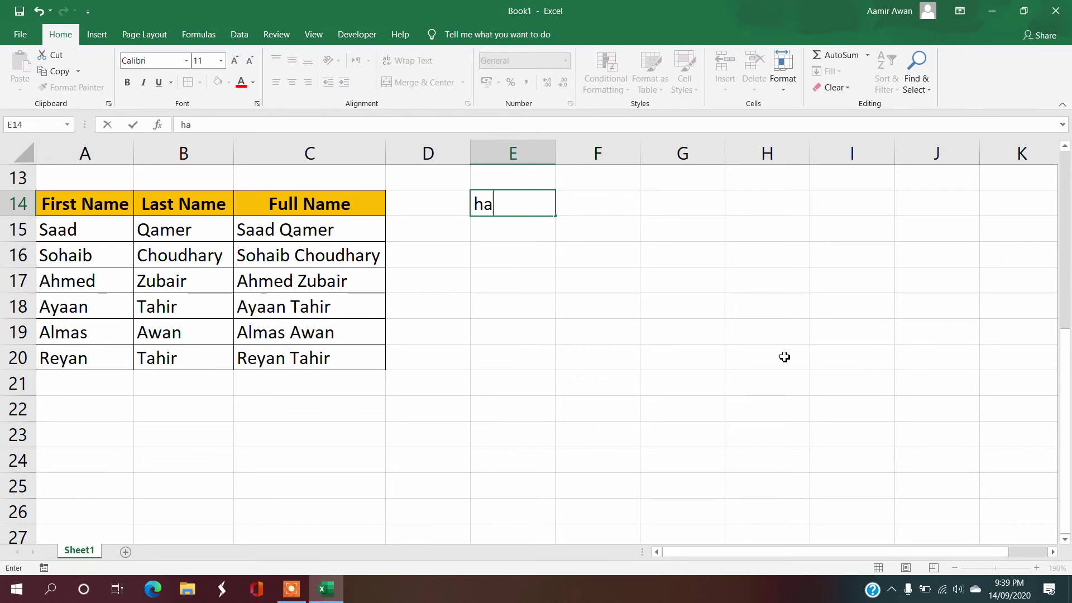
pyautogui.write('ve a look another')
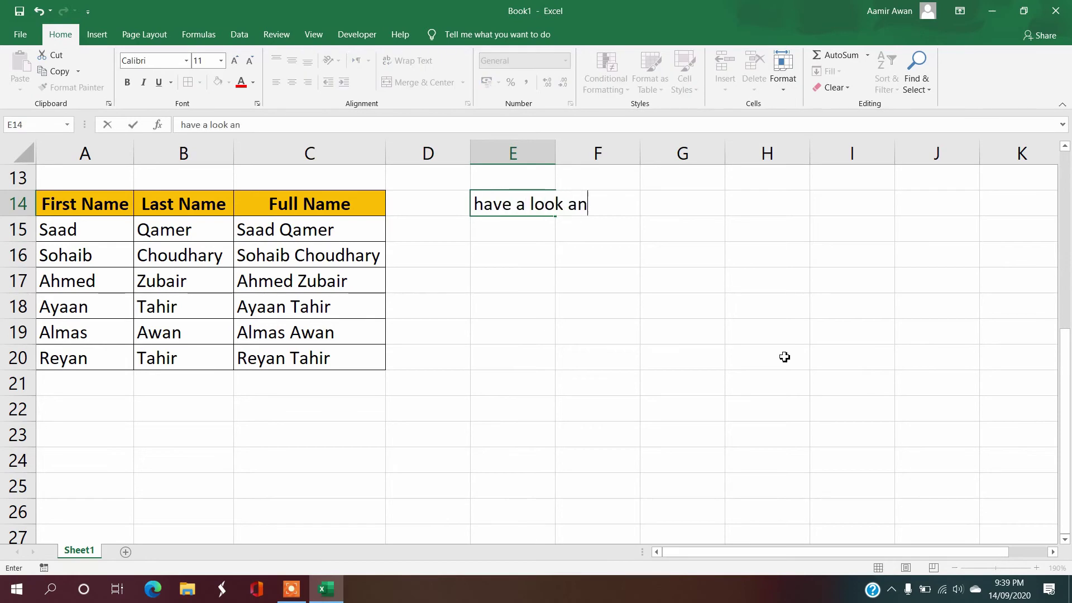
pyautogui.press('BackSpace')
pyautogui.write('other a')
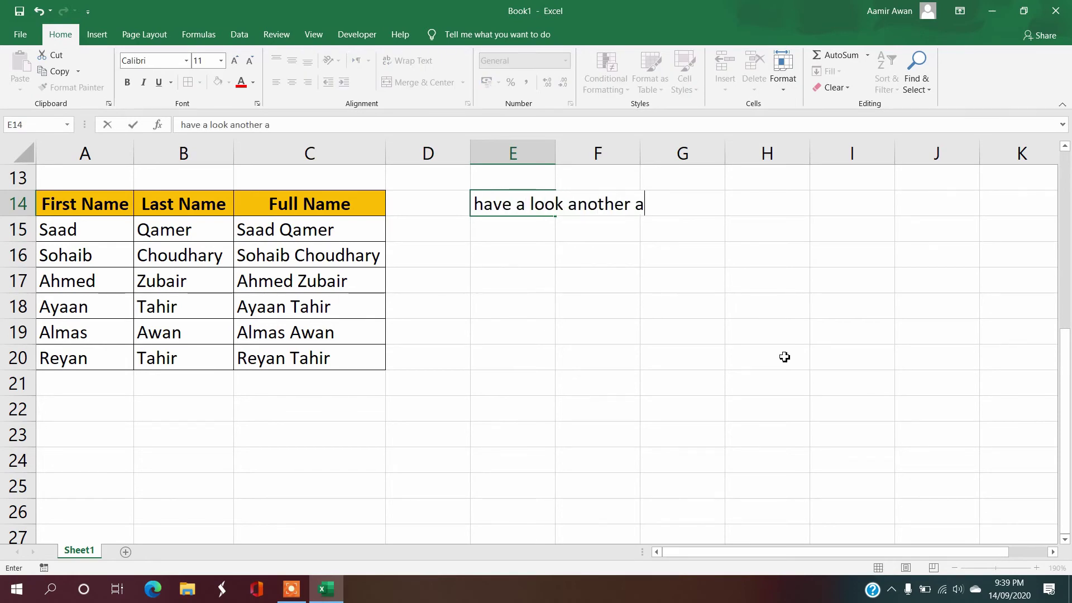
pyautogui.write('xample')
pyautogui.press('Return')
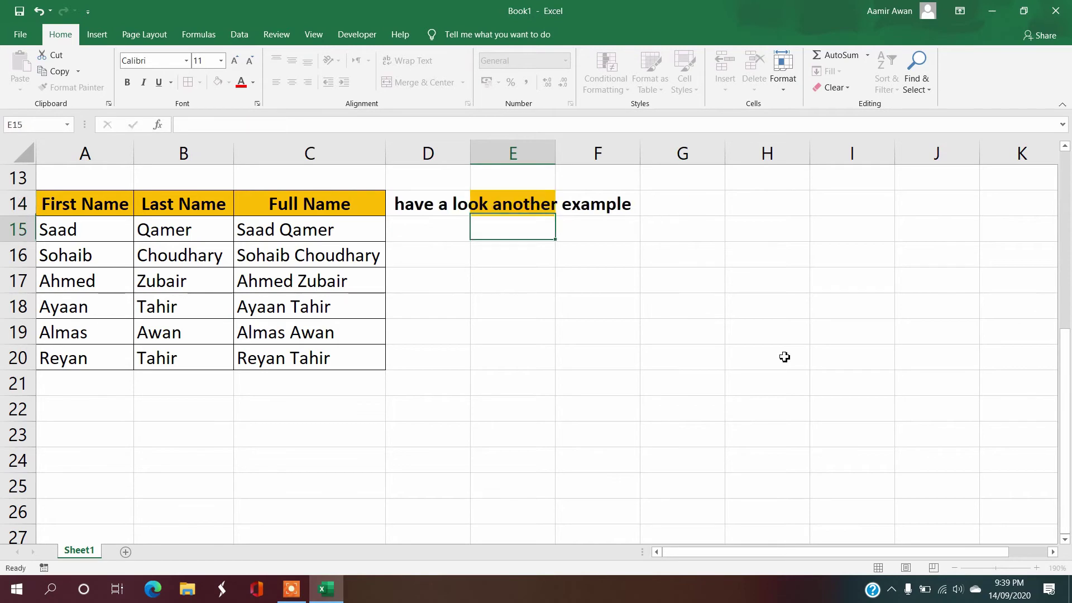
pyautogui.press('Up')
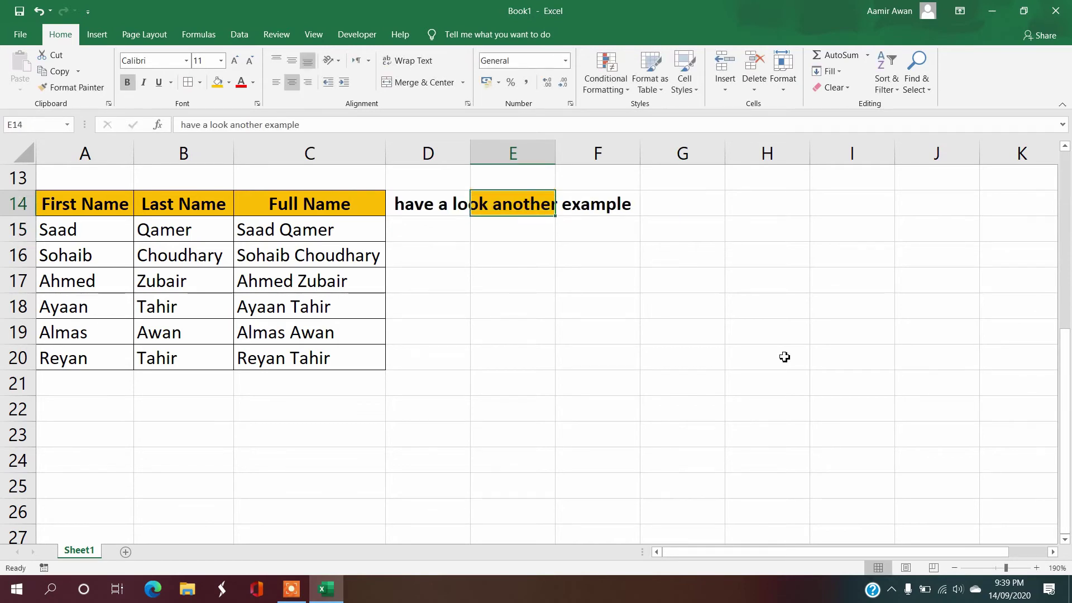
pyautogui.press('Delete')
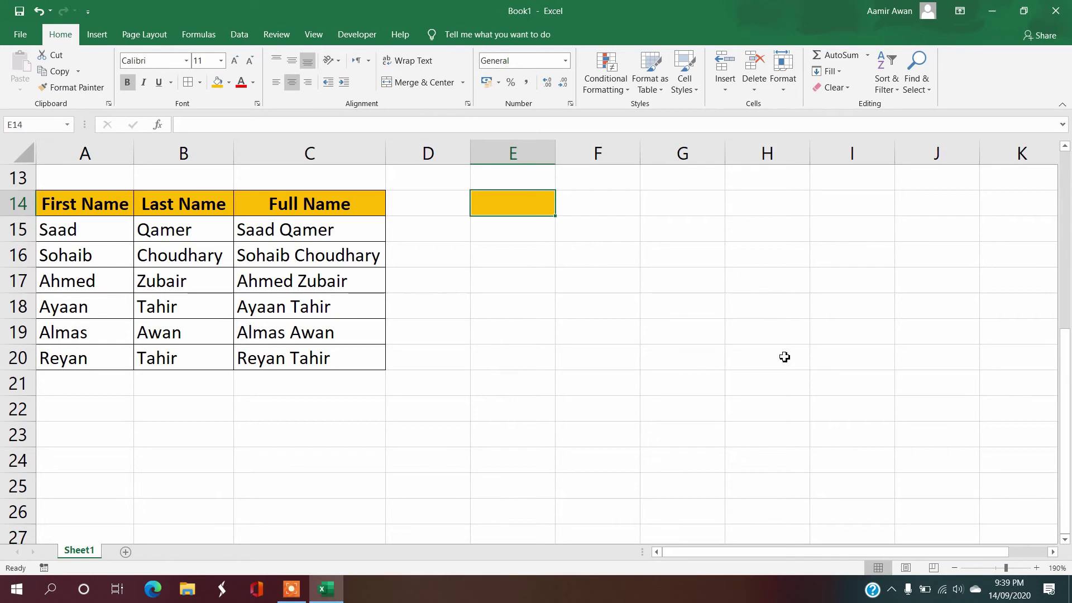
pyautogui.hotkey('alt', 'h')
pyautogui.press('e')
pyautogui.press('f')
pyautogui.click(516, 232)
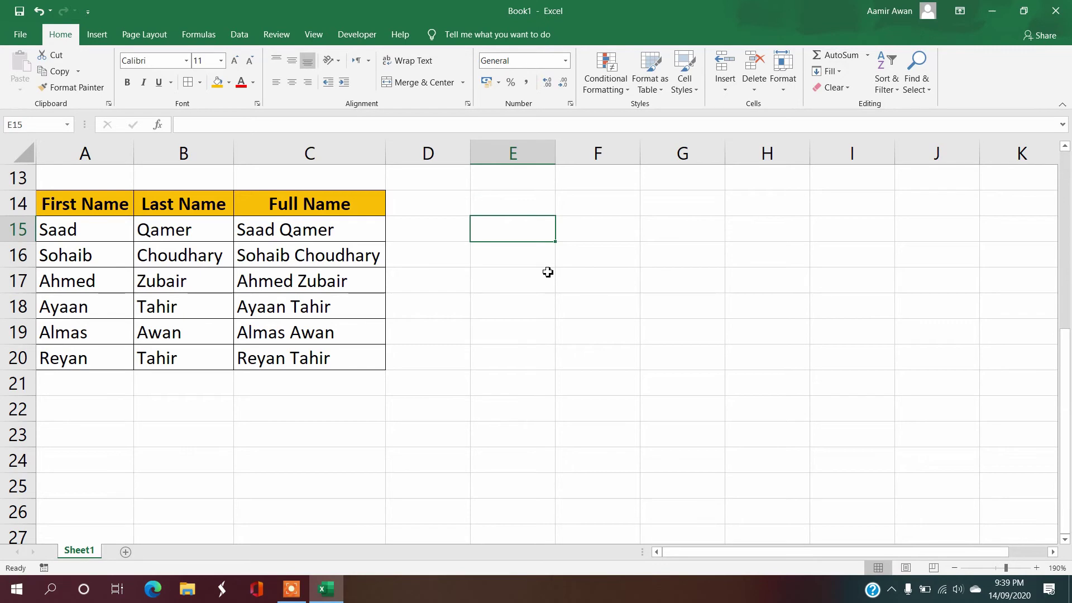
pyautogui.click(520, 206)
pyautogui.write('ID ')
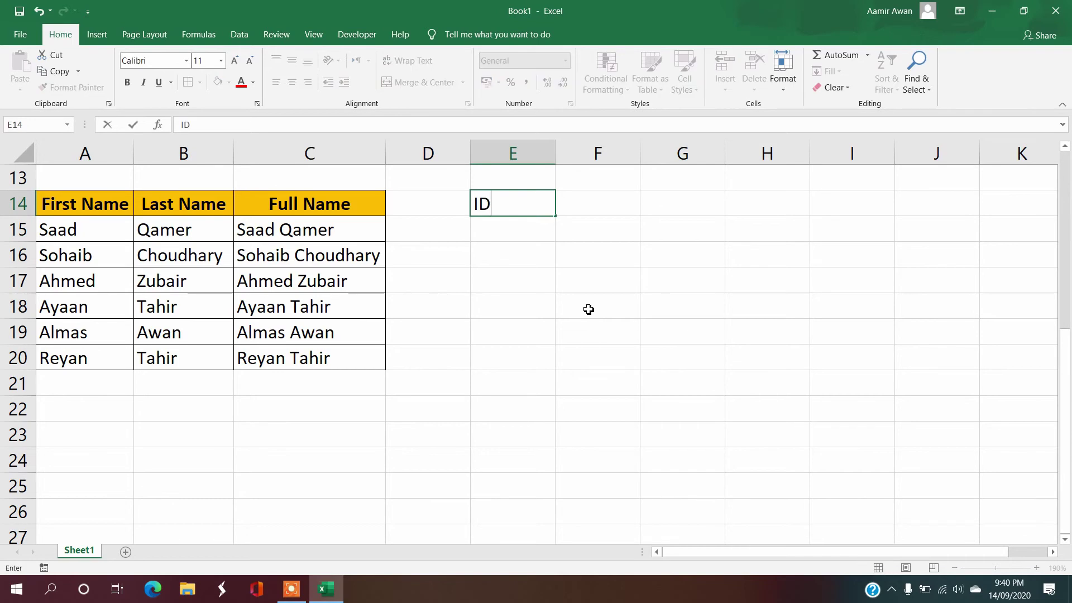
pyautogui.write('No.')
pyautogui.press('Tab')
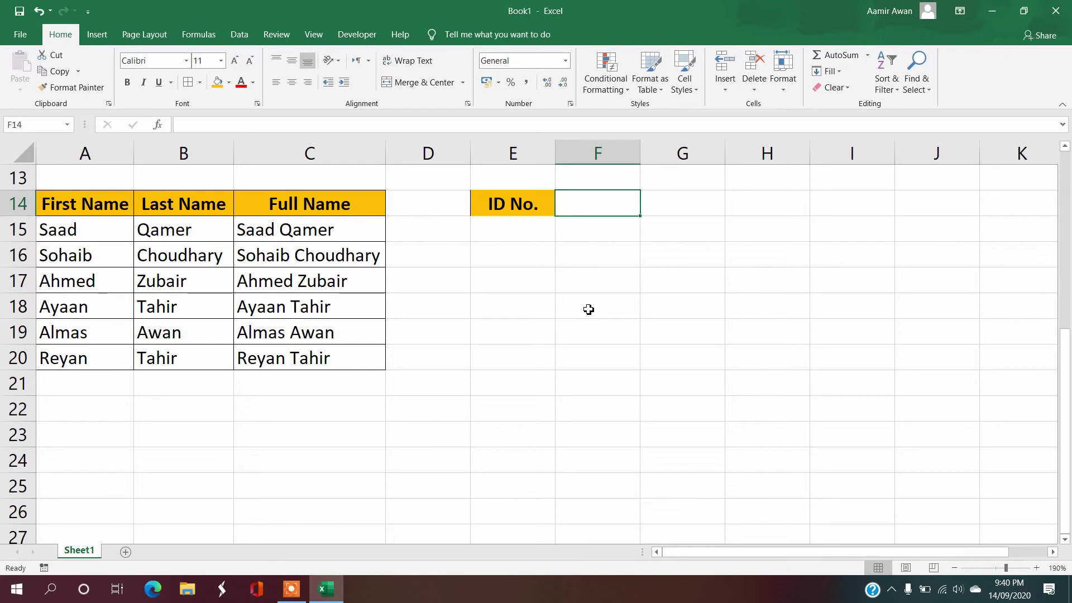
pyautogui.press('Return')
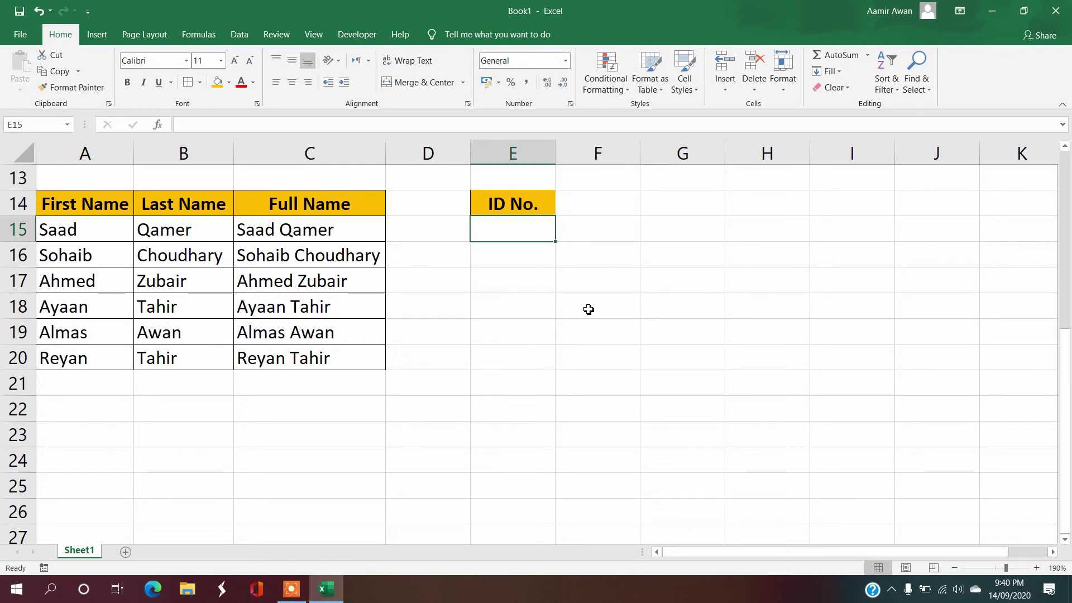
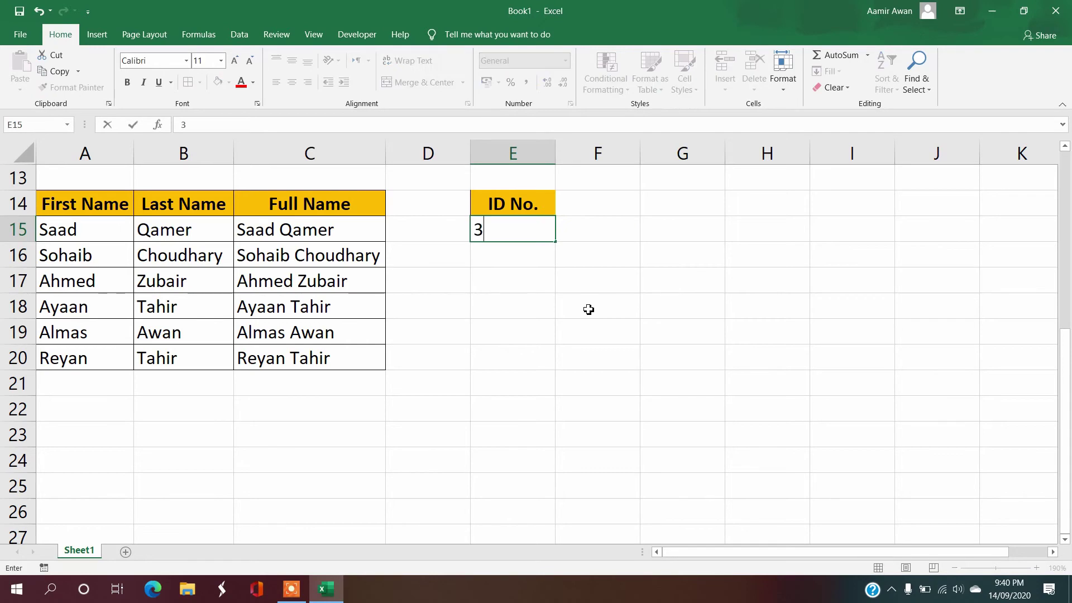
pyautogui.press('pagedown')
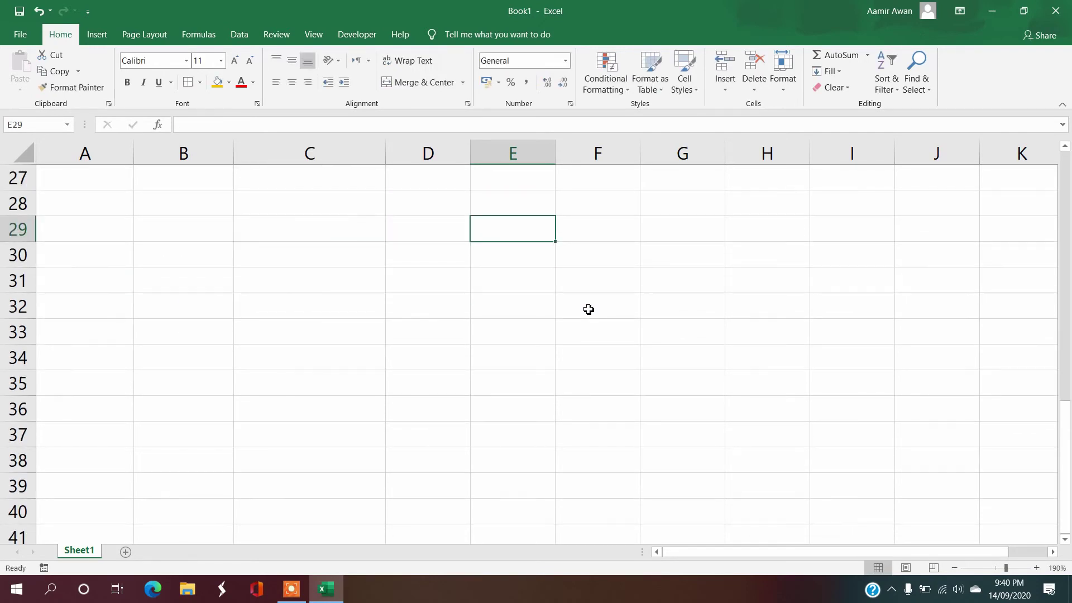
pyautogui.press('pageup')
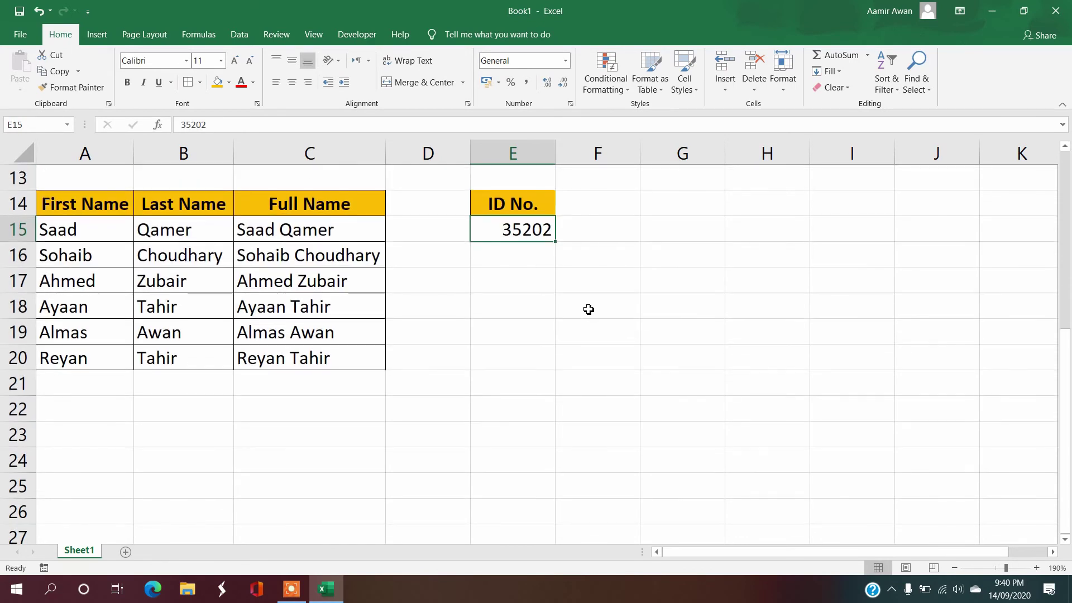
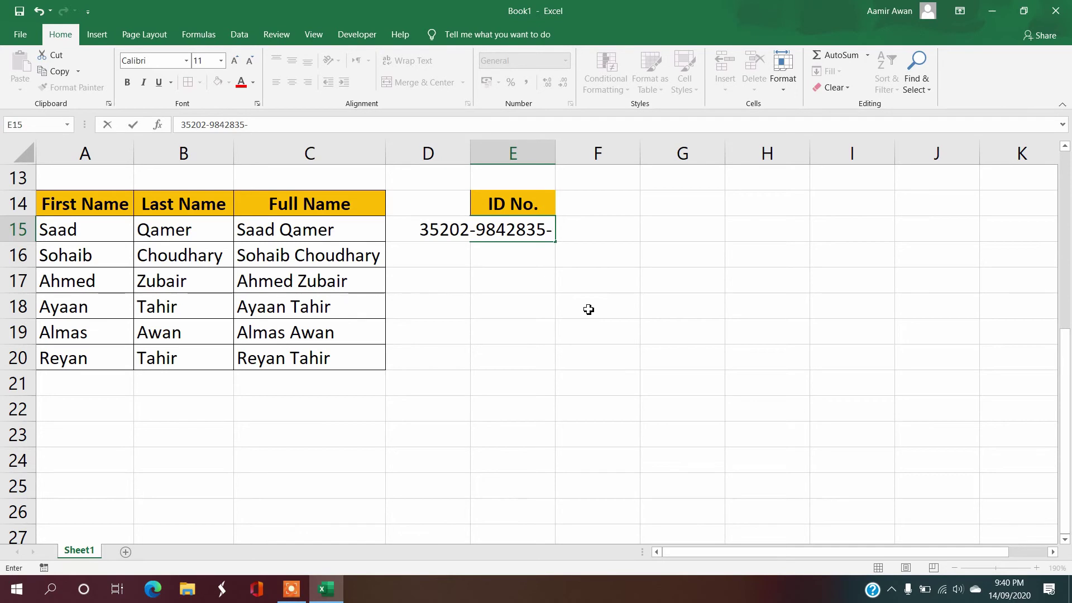
pyautogui.press('Return')
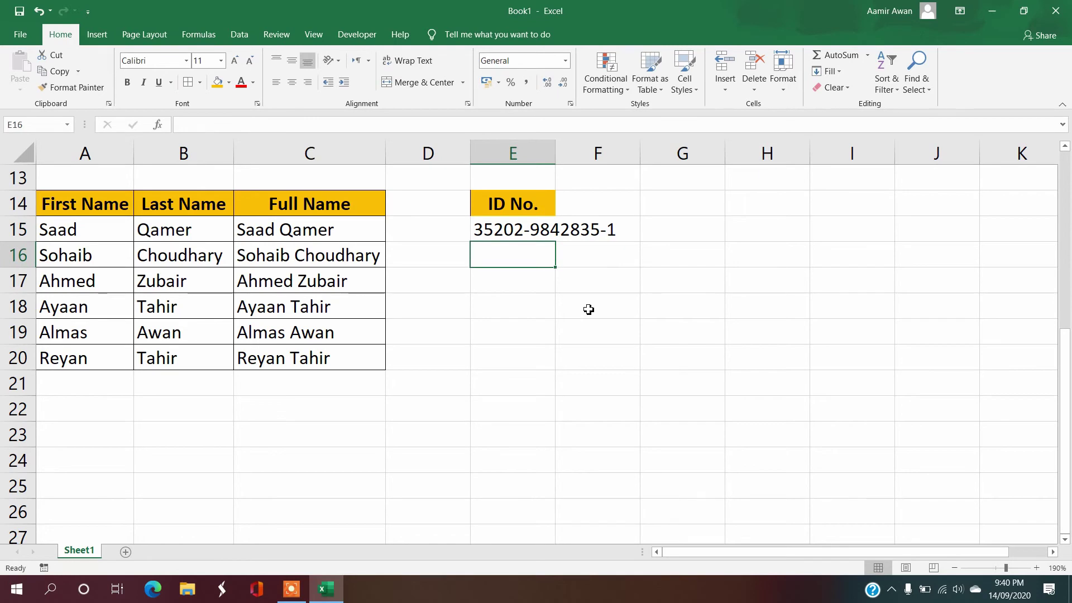
pyautogui.press('Up')
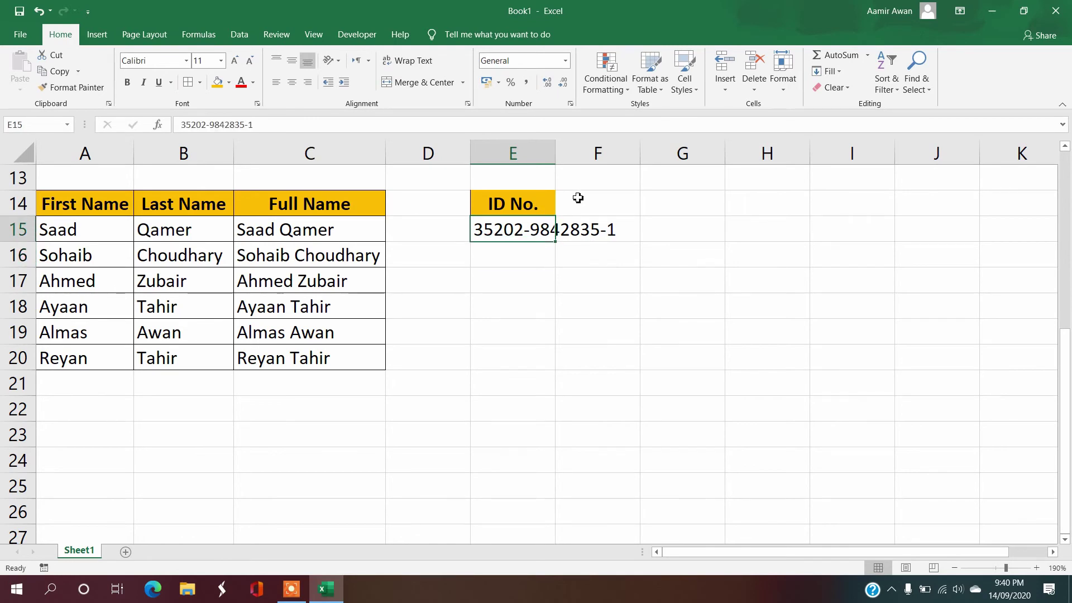
# Step: Autofit column E so the full ID is visible
pyautogui.click(552, 154)
pyautogui.doubleClick(555, 154)
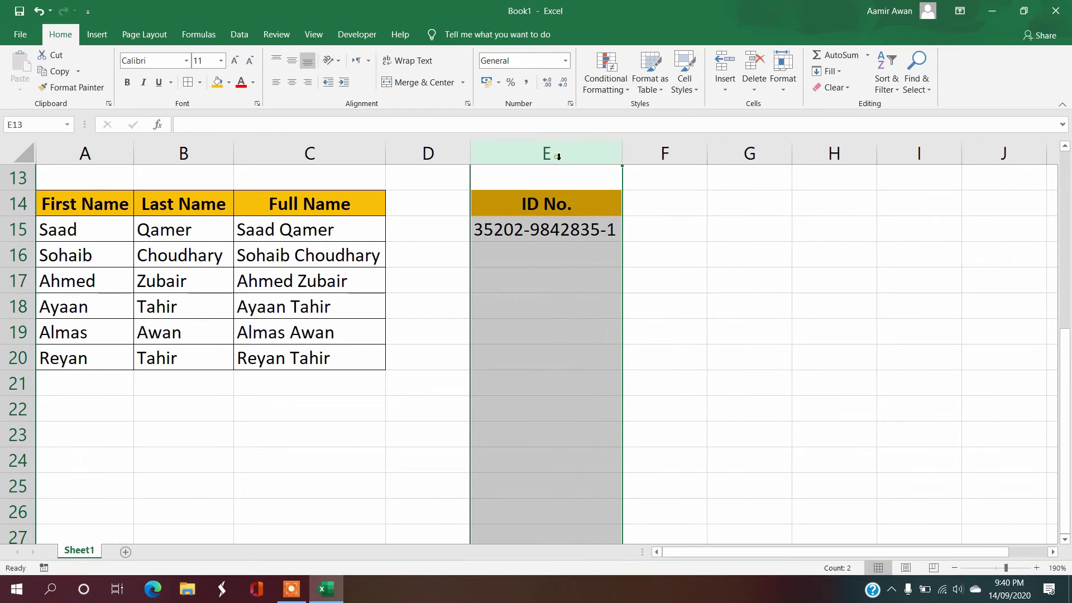
pyautogui.click(610, 259)
pyautogui.click(677, 208)
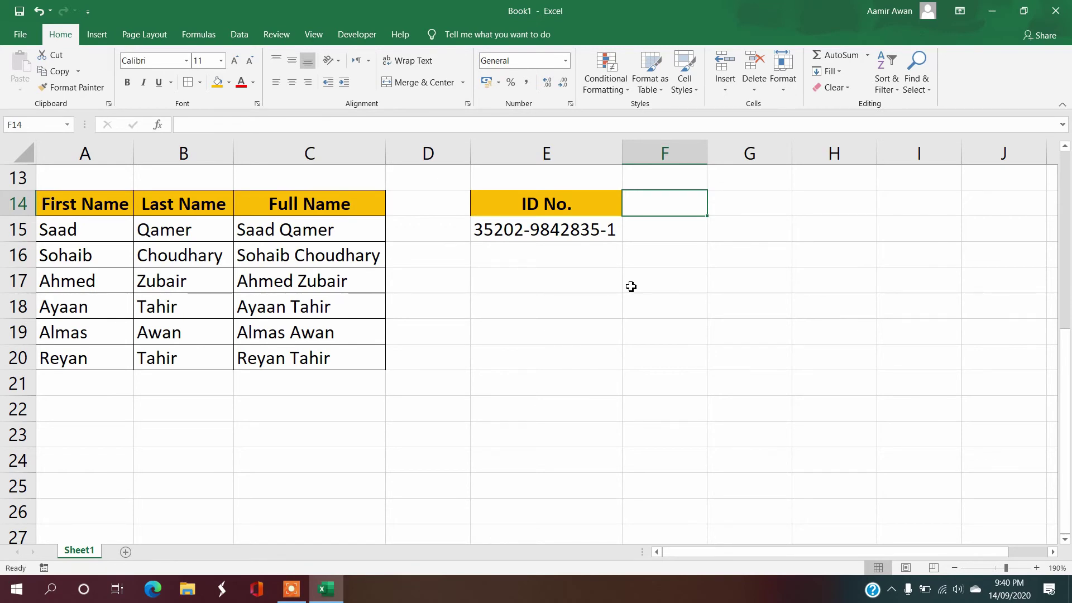
# Step: Write the note 'We will apply Left Mid and Right Formula for concatenate' in E17
pyautogui.press('Down')
pyautogui.press('Down')
pyautogui.press('Left')
pyautogui.press('Down')
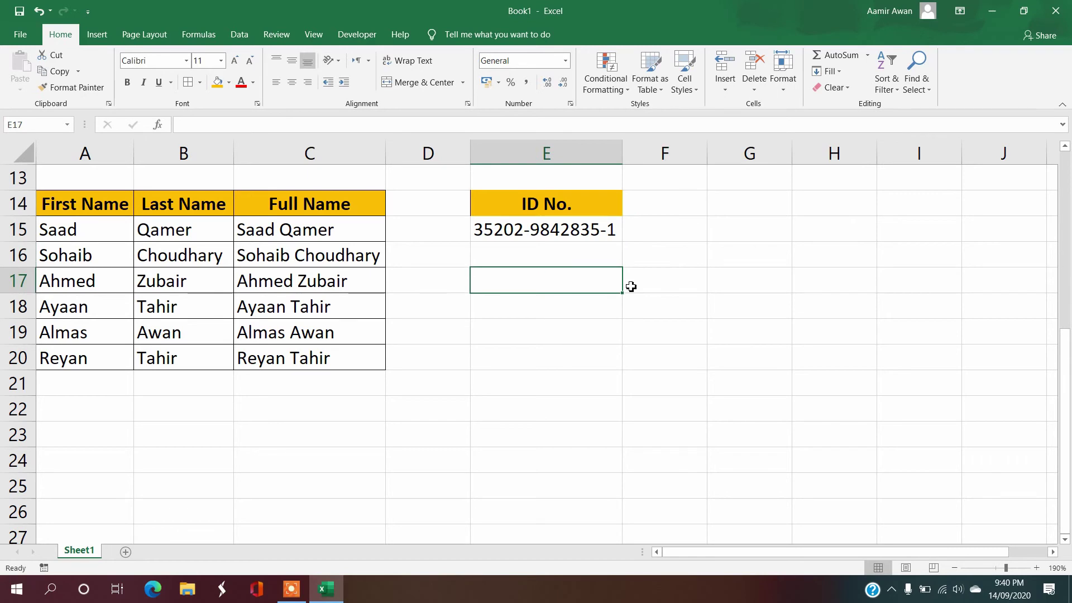
pyautogui.write('We wi')
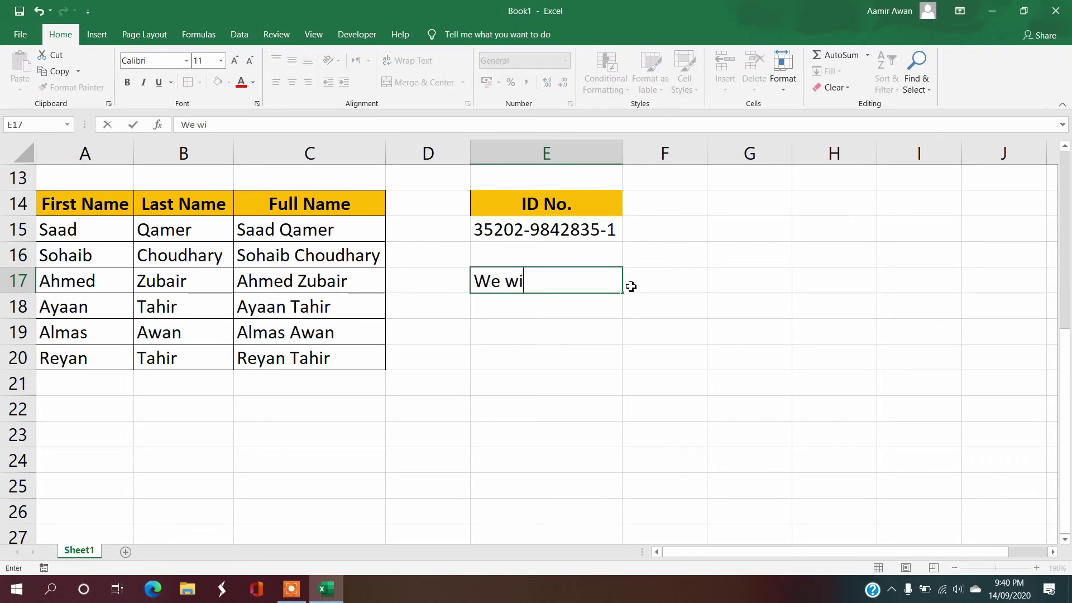
pyautogui.write('ll apply Left ')
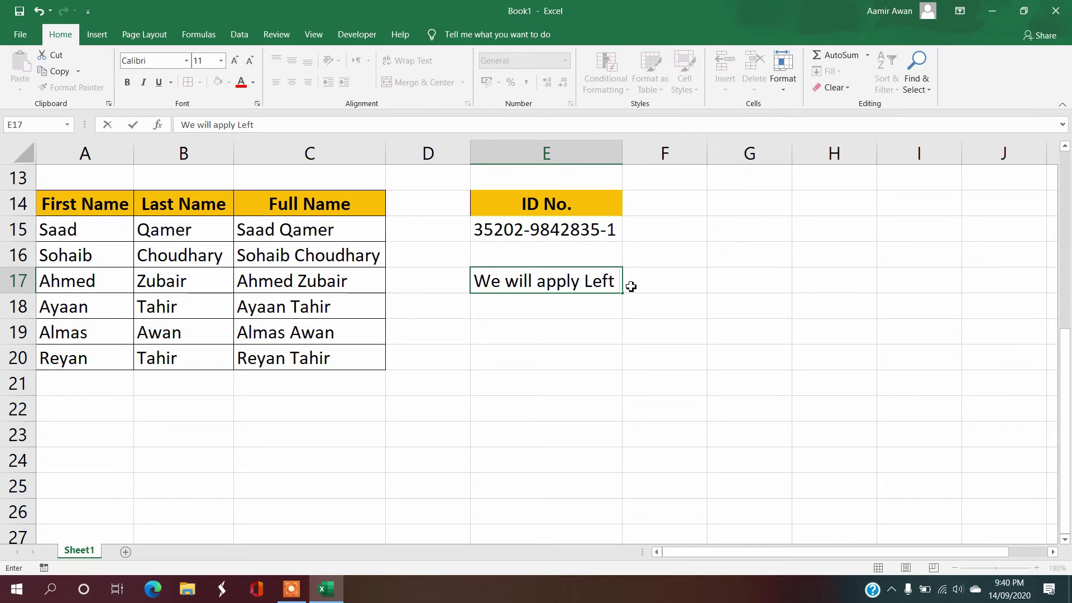
pyautogui.write('Mid and ')
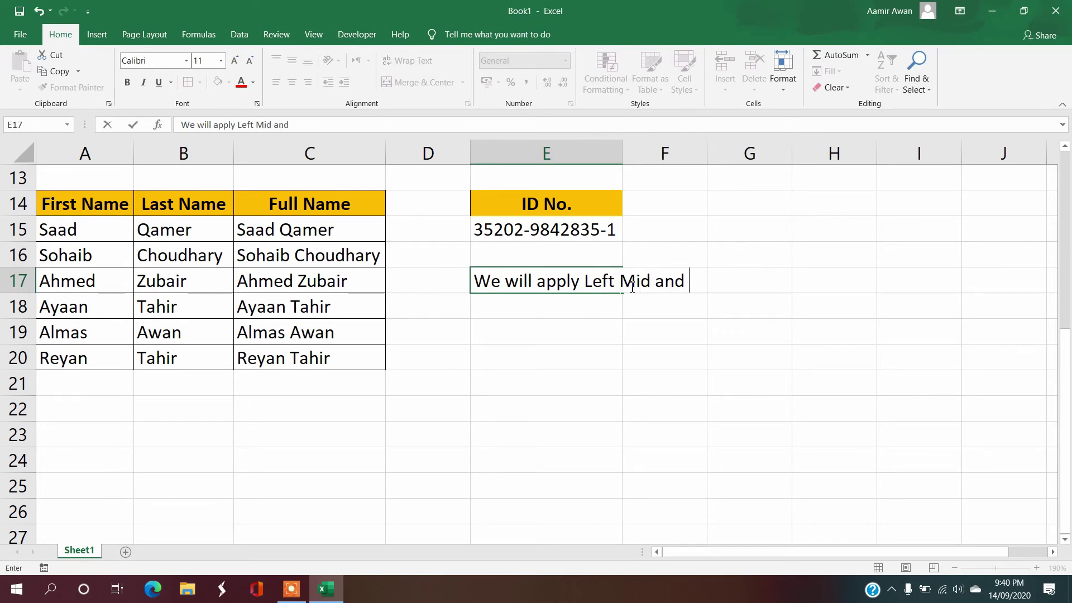
pyautogui.write('RigHT')
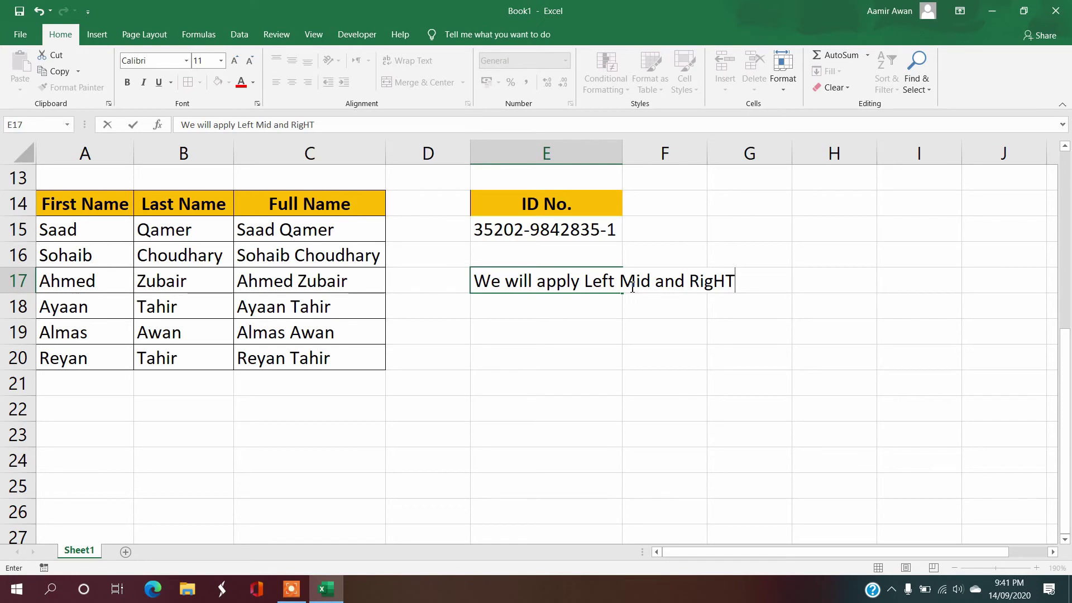
pyautogui.press('BackSpace')
pyautogui.press('BackSpace')
pyautogui.write('ht Formu')
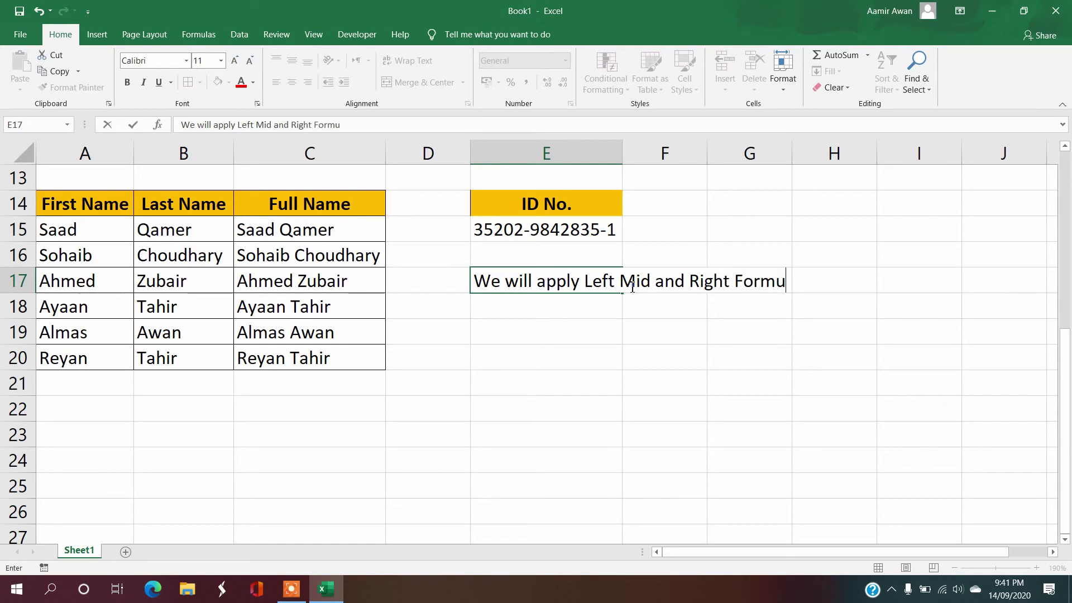
pyautogui.write('la for con')
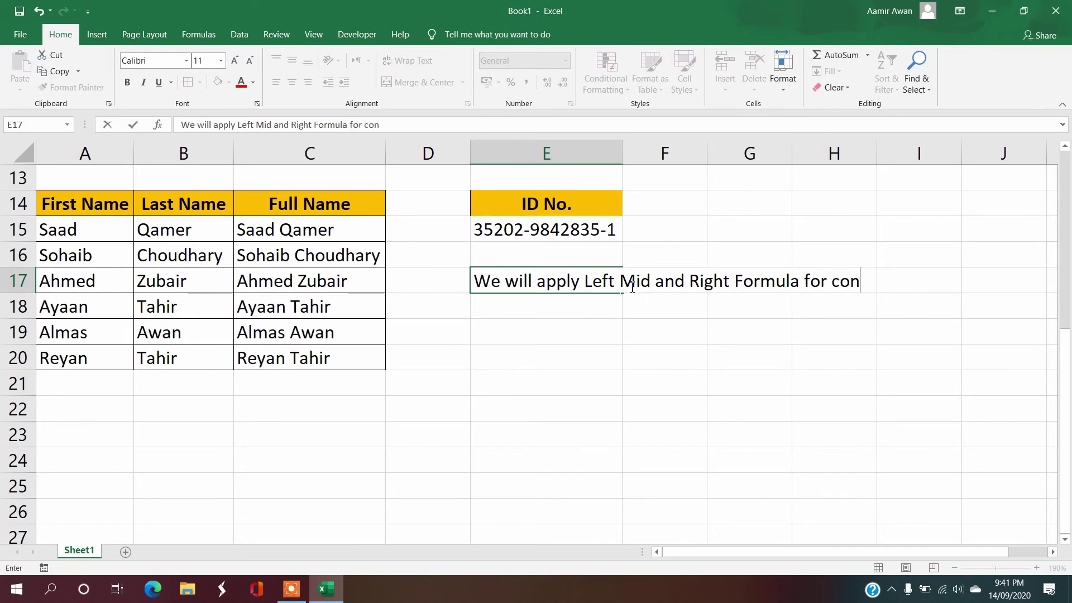
pyautogui.write('catednate')
pyautogui.press('BackSpace')
pyautogui.press('BackSpace')
pyautogui.press('BackSpace')
pyautogui.press('BackSpace')
pyautogui.press('BackSpace')
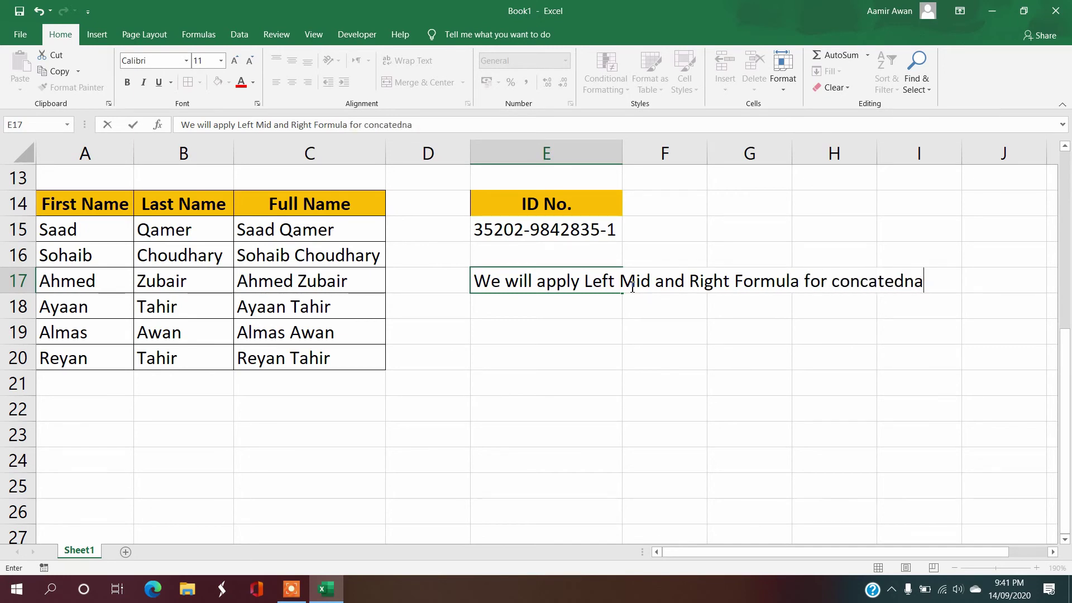
pyautogui.write('nate')
pyautogui.press('Return')
pyautogui.press('Up')
pyautogui.press('Up')
pyautogui.press('Up')
pyautogui.press('Up')
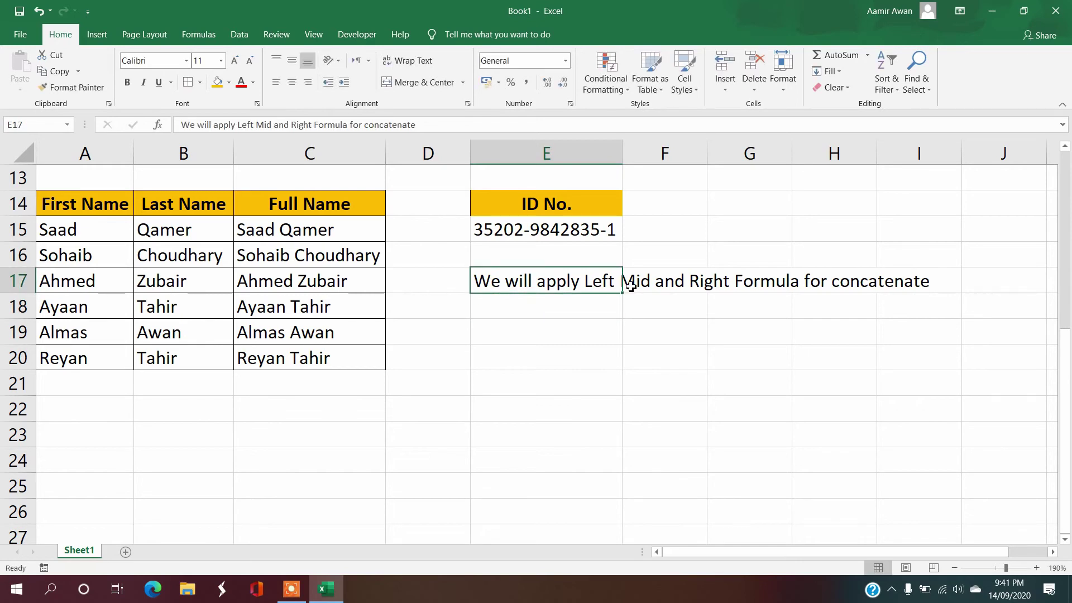
pyautogui.press('Right')
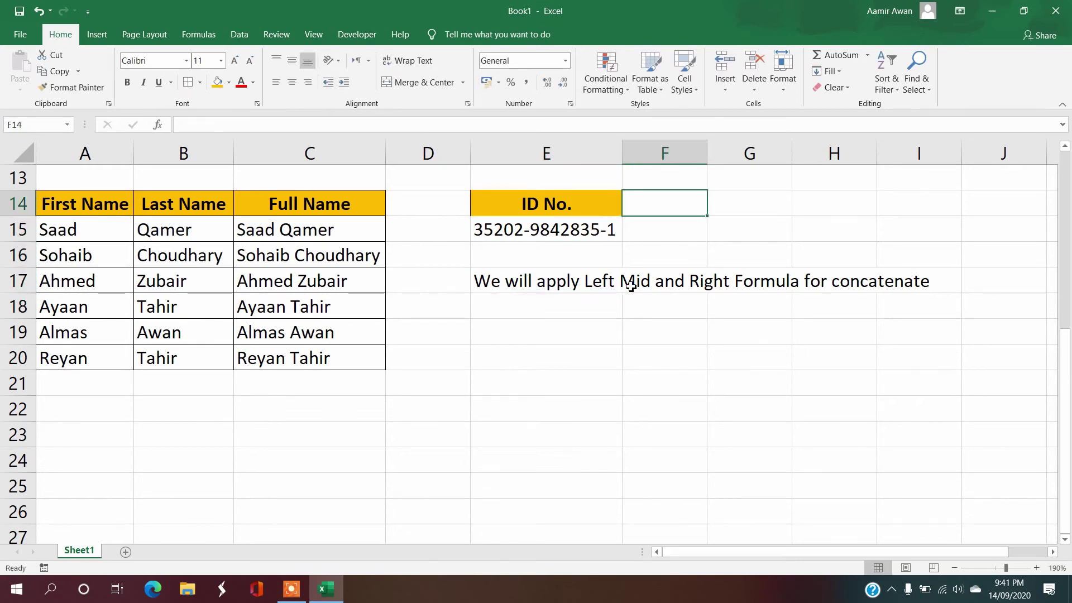
# Step: Enter the headers Left, Mid, Right and Concatenate in F14:I14
pyautogui.write('Left')
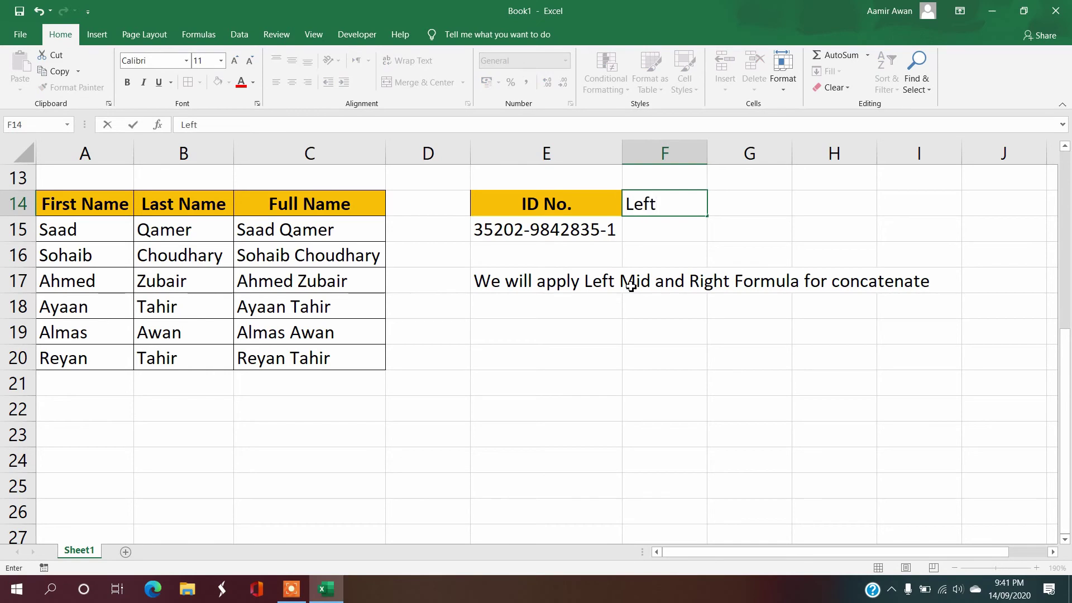
pyautogui.press('Tab')
pyautogui.write('R')
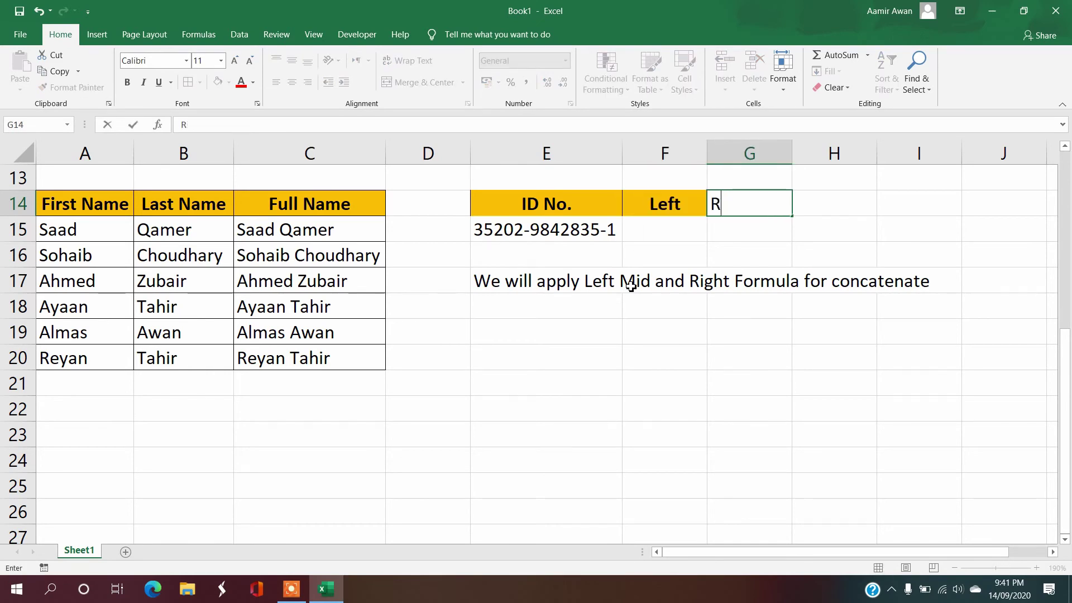
pyautogui.press('BackSpace')
pyautogui.write('Mid')
pyautogui.press('Tab')
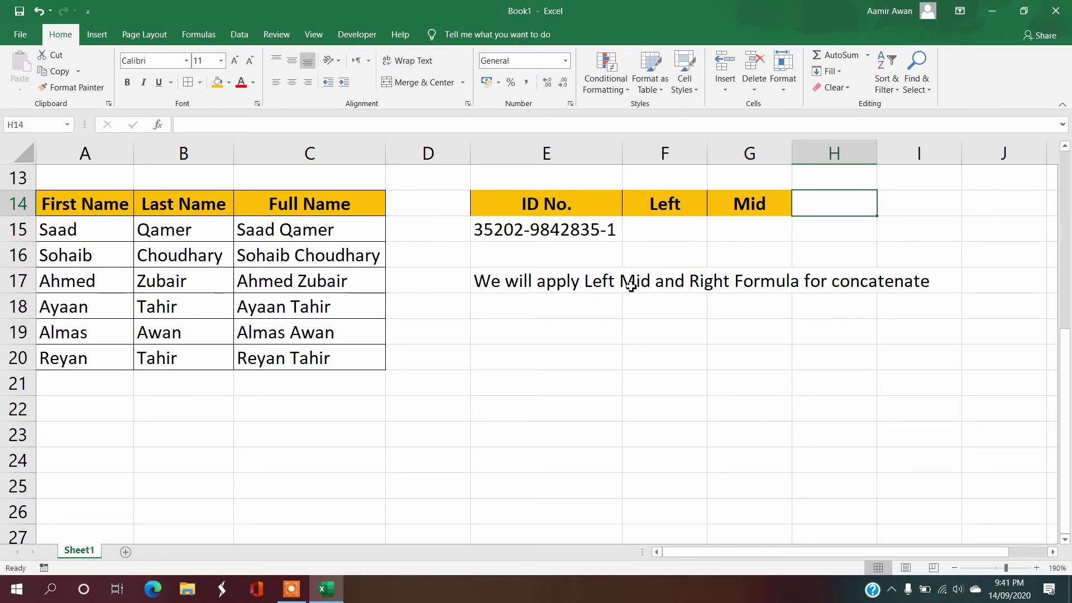
pyautogui.write('Right')
pyautogui.press('Return')
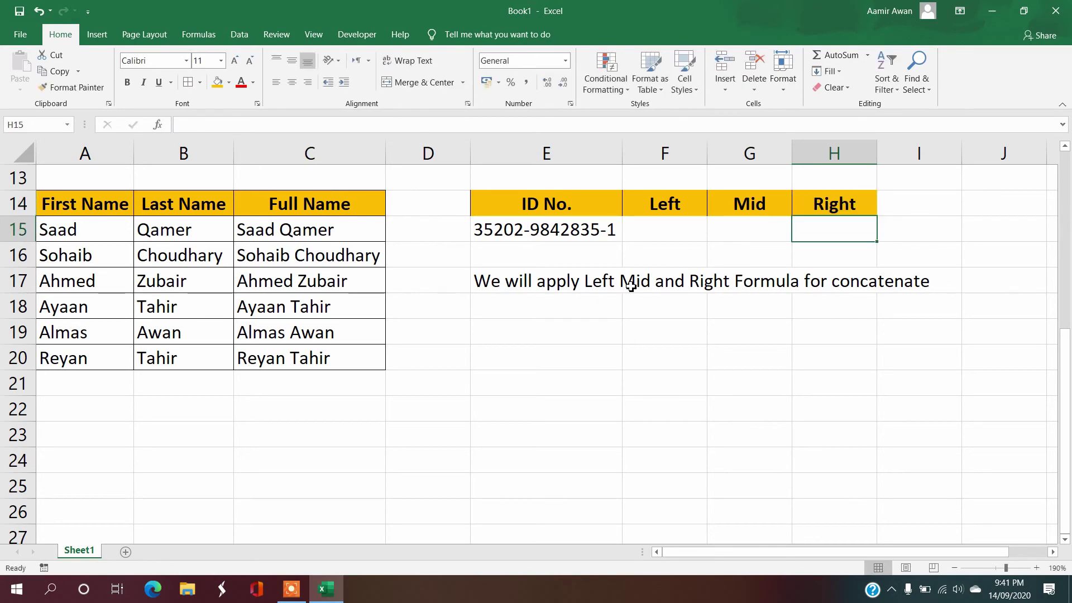
pyautogui.press('Up')
pyautogui.press('Right')
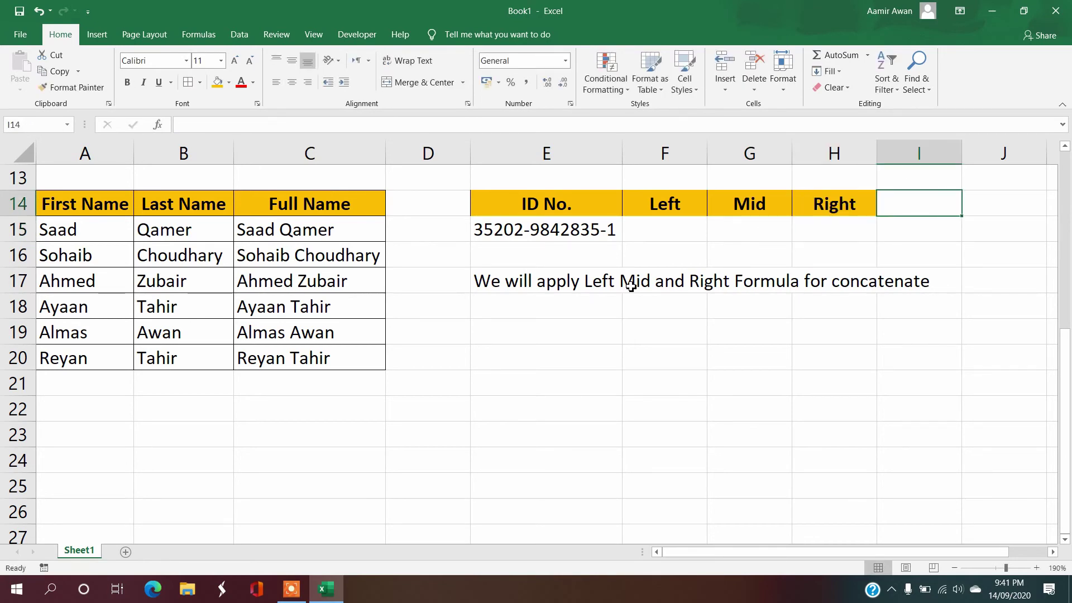
pyautogui.write('Concatenate')
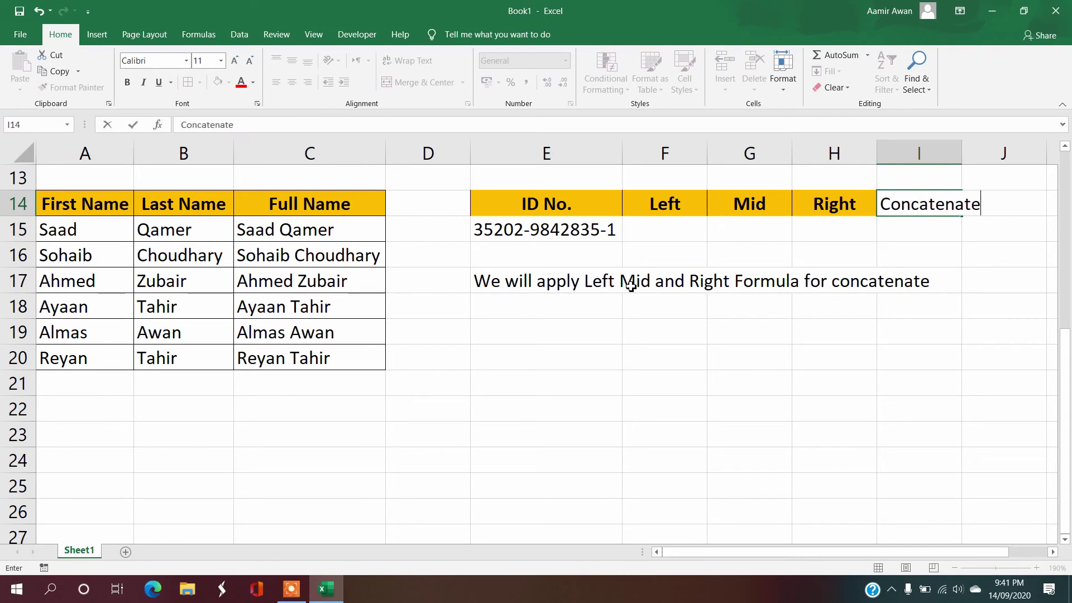
pyautogui.press('Return')
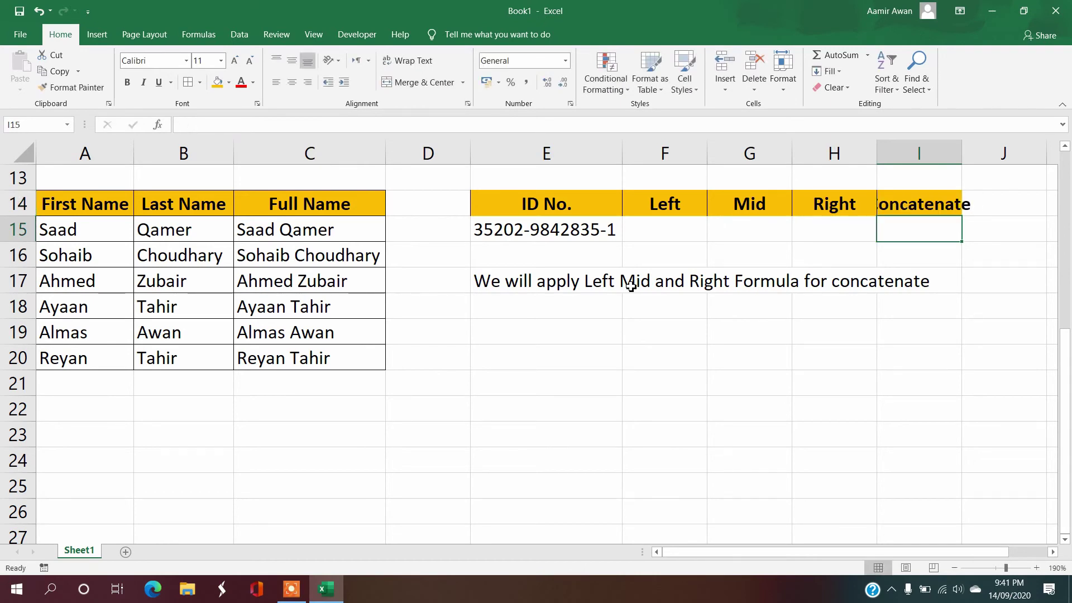
# Step: Delete the note in E17 and autofit column I to fit 'Concatenate'
pyautogui.press('Down')
pyautogui.press('Down')
pyautogui.hotkey('ctrl', 'Left')
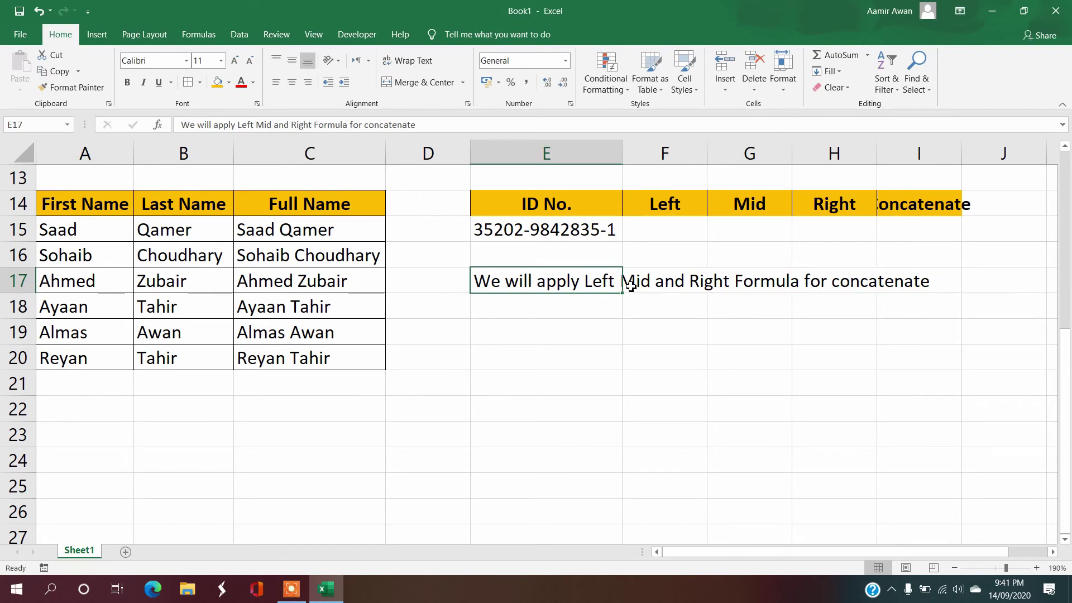
pyautogui.press('Delete')
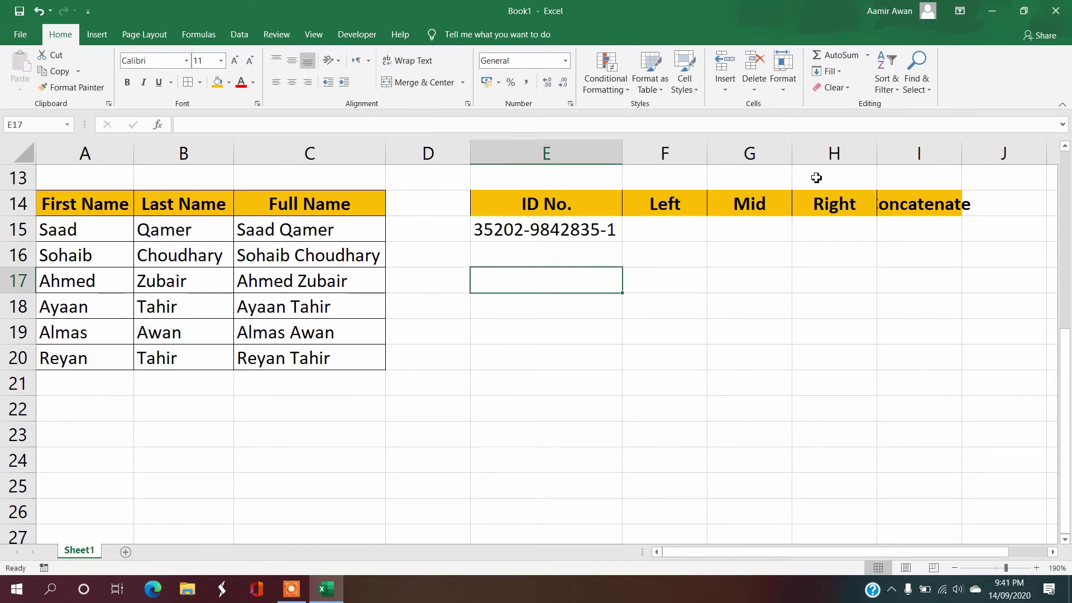
pyautogui.doubleClick(962, 153)
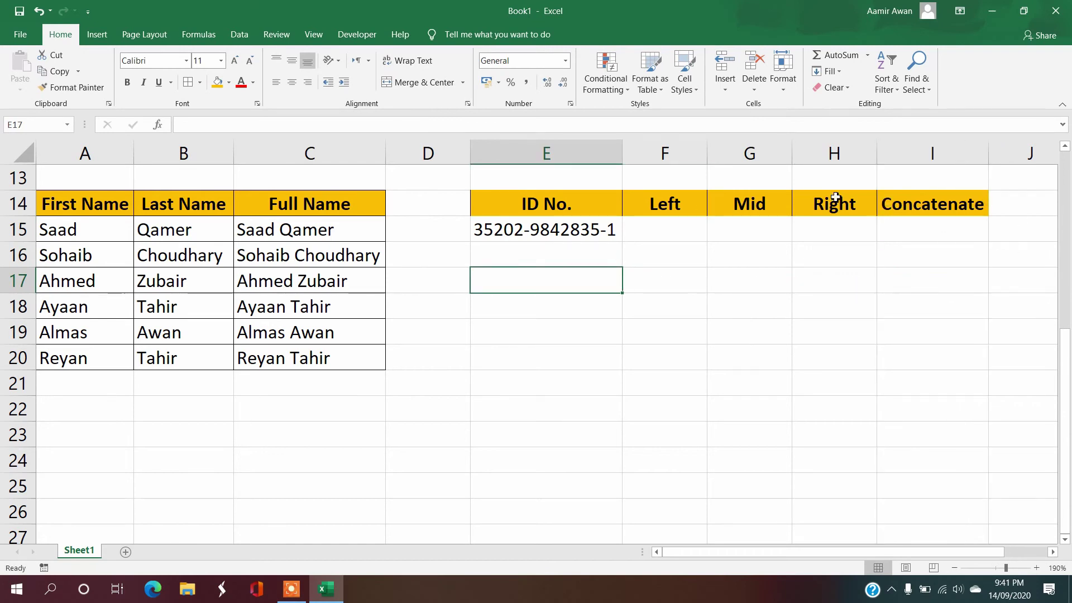
pyautogui.click(666, 227)
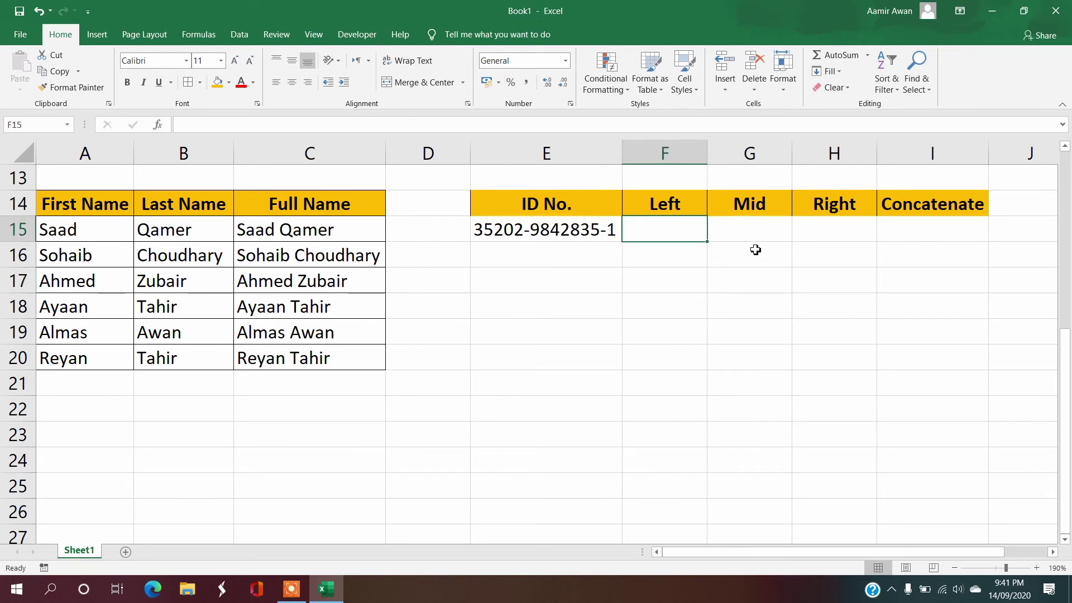
pyautogui.write('=left(')
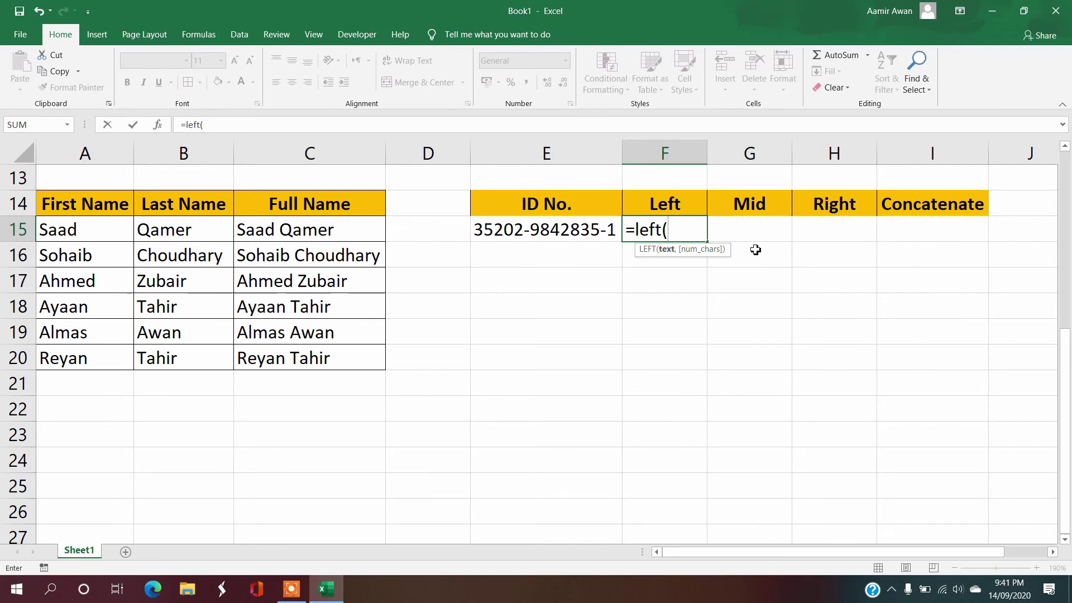
pyautogui.press('Left')
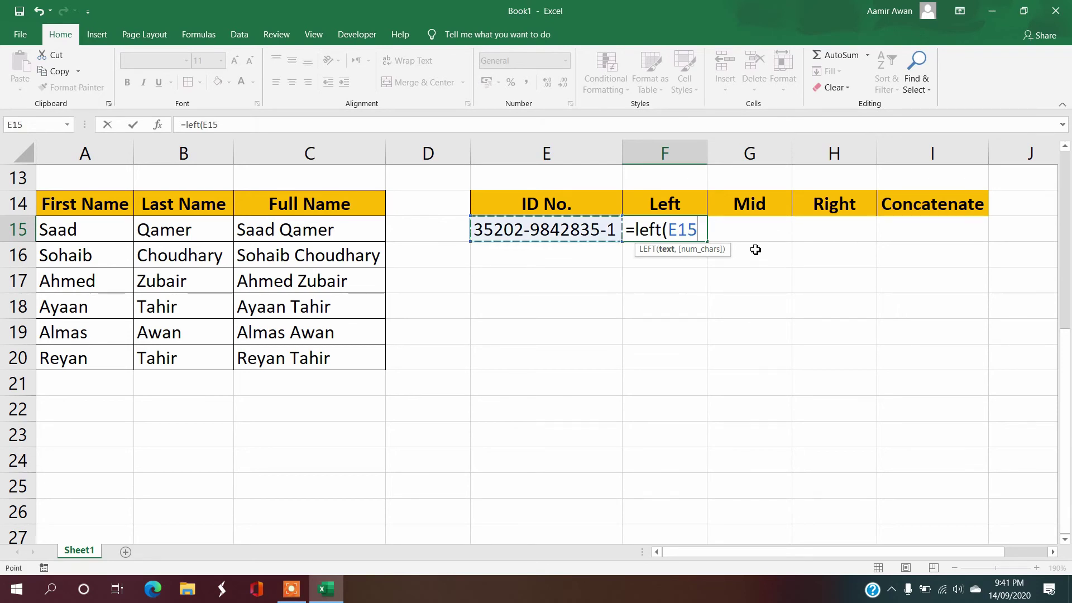
pyautogui.write(',5')
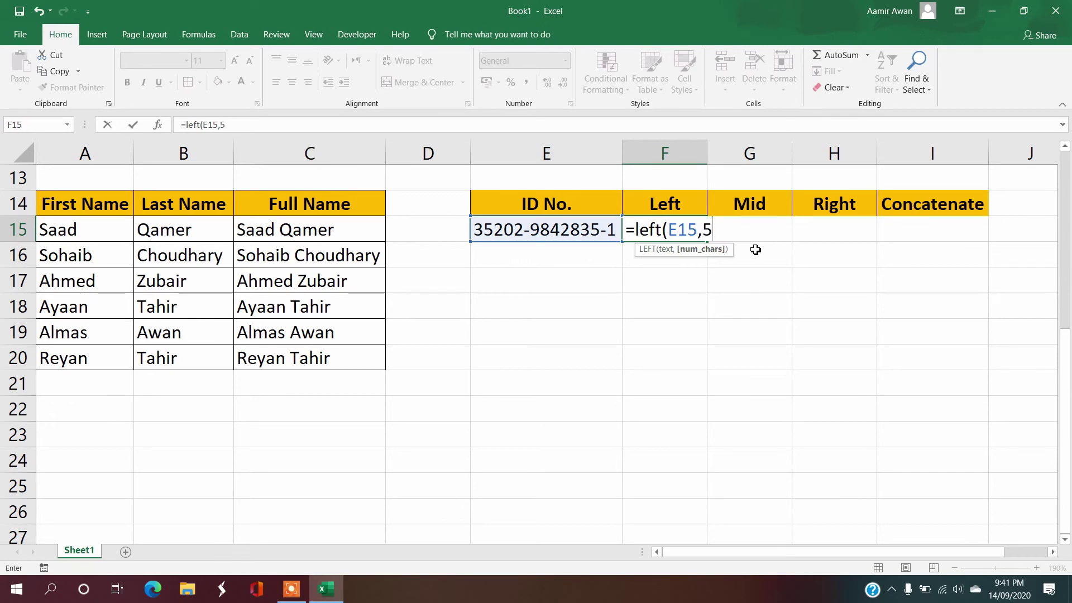
pyautogui.write(')')
pyautogui.press('Return')
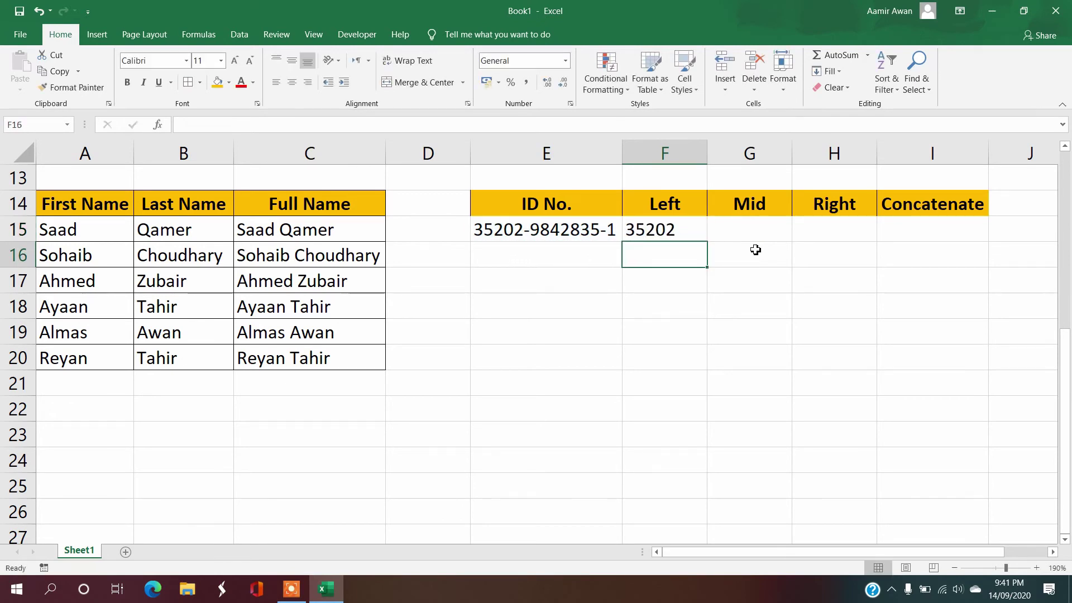
# Step: Add a temporary note '5 is the 1st 5 numbers' below the ID, then delete it
pyautogui.press('Down')
pyautogui.press('Down')
pyautogui.press('Left')
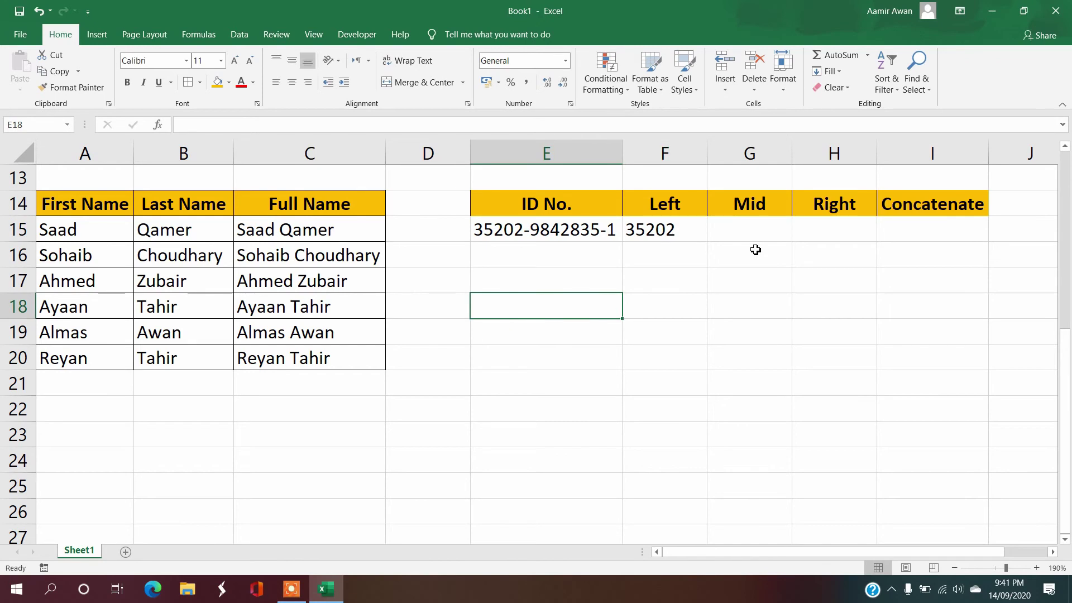
pyautogui.write('5 is the ')
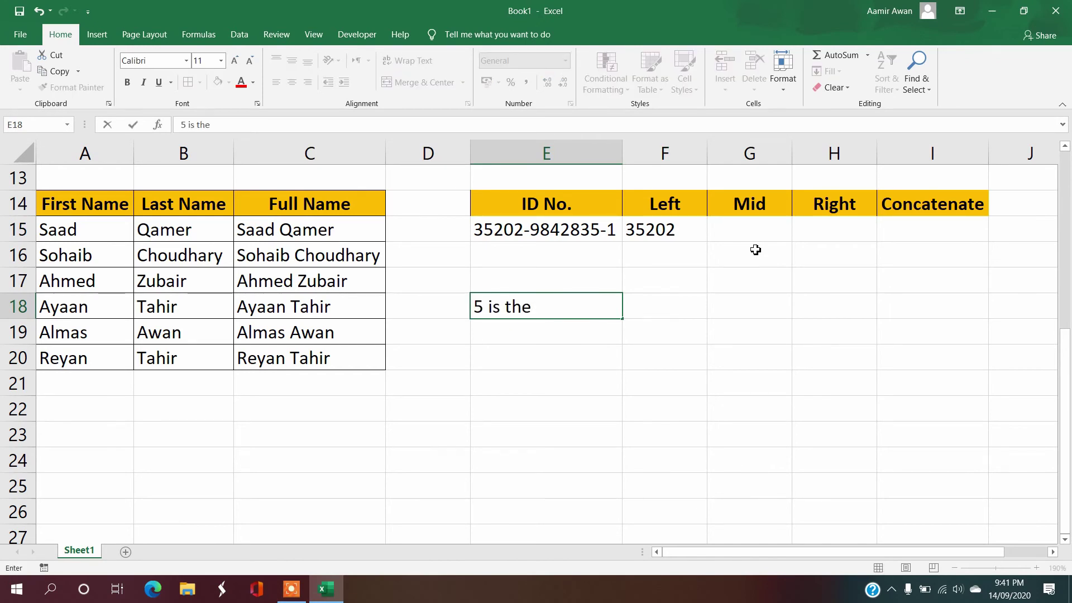
pyautogui.write('1st 5 numbers')
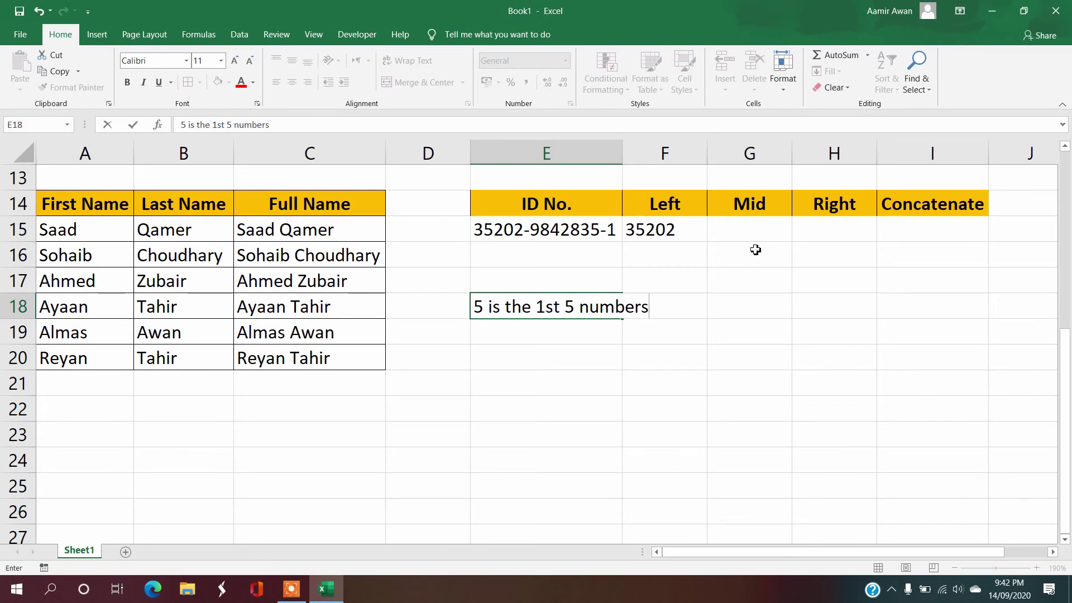
pyautogui.press('Return')
pyautogui.press('Up')
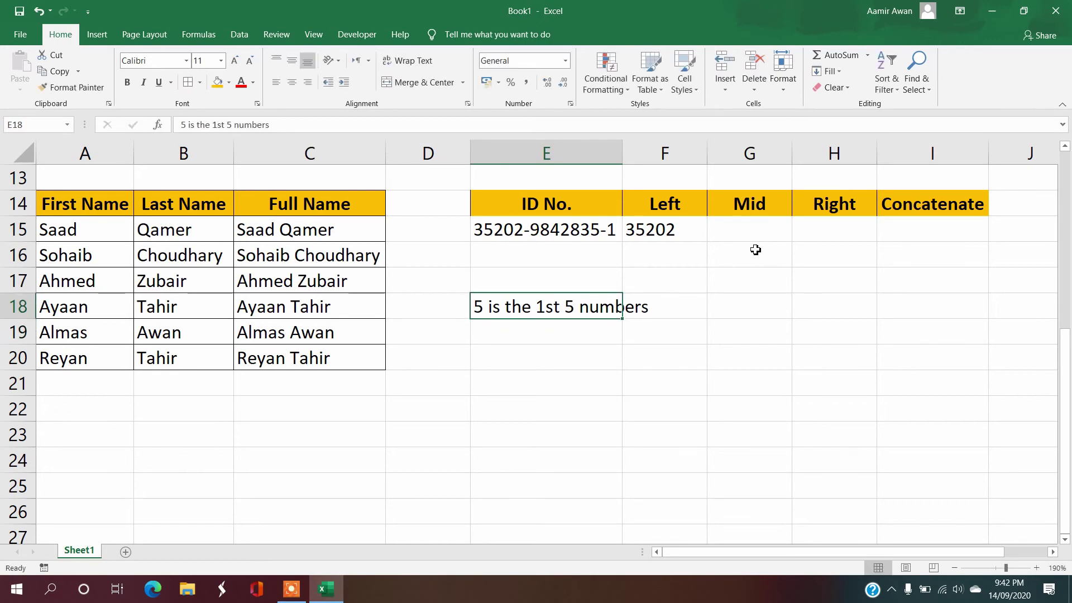
pyautogui.press('Delete')
pyautogui.press('Up')
pyautogui.press('Up')
pyautogui.press('Up')
pyautogui.press('Up')
pyautogui.press('Down')
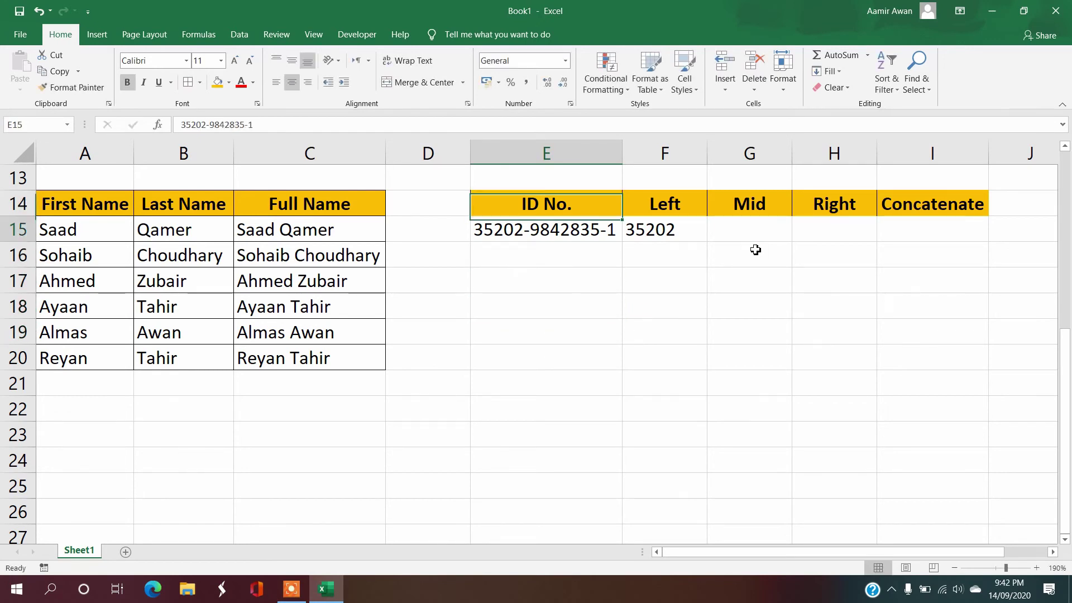
pyautogui.press('Right')
pyautogui.press('Right')
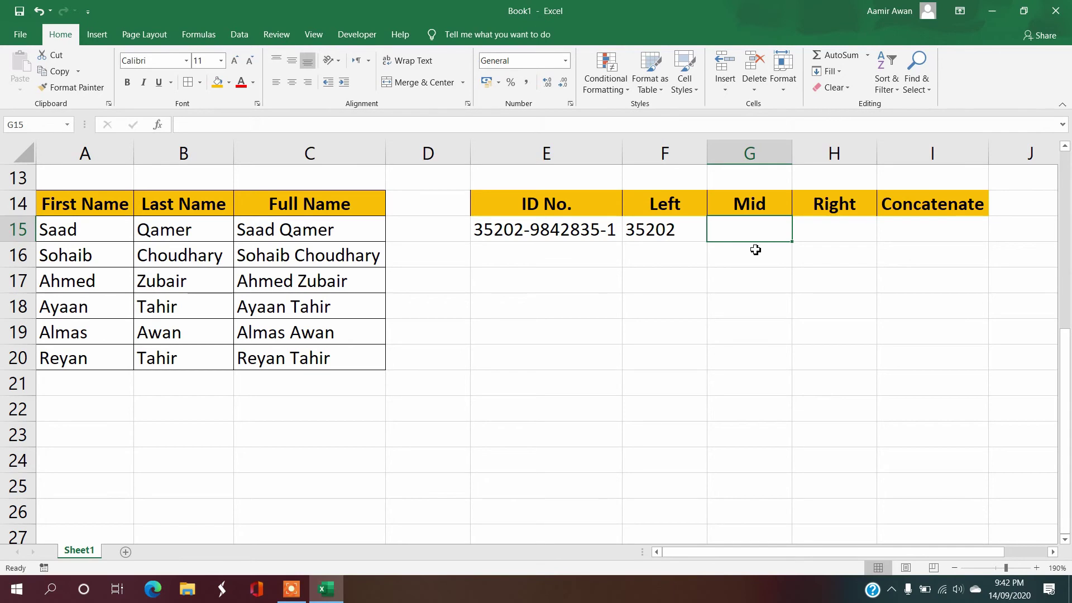
pyautogui.write('=')
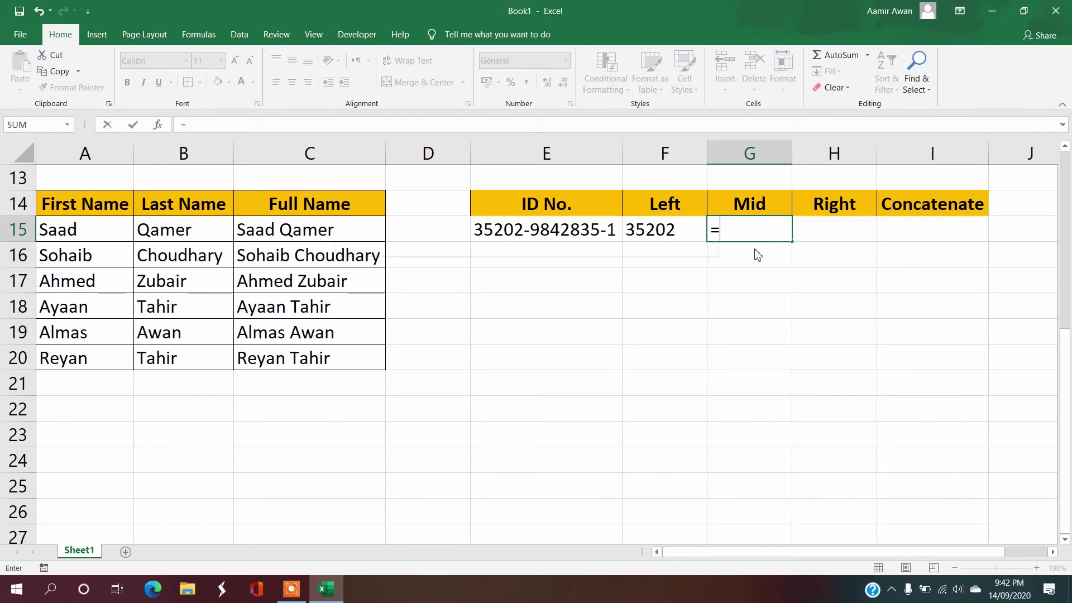
pyautogui.write('mid(')
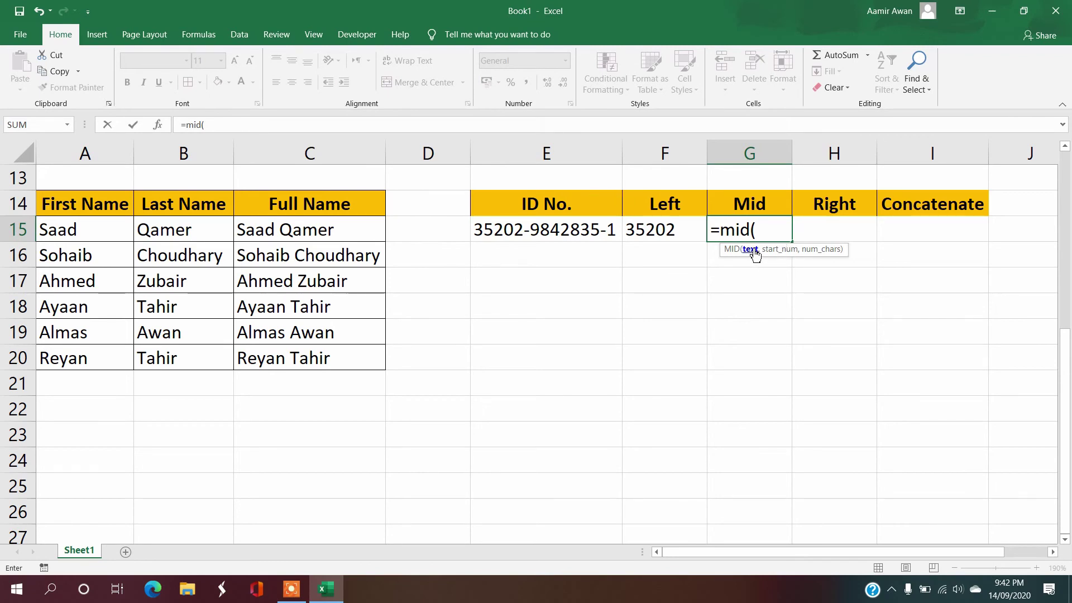
pyautogui.click(576, 228)
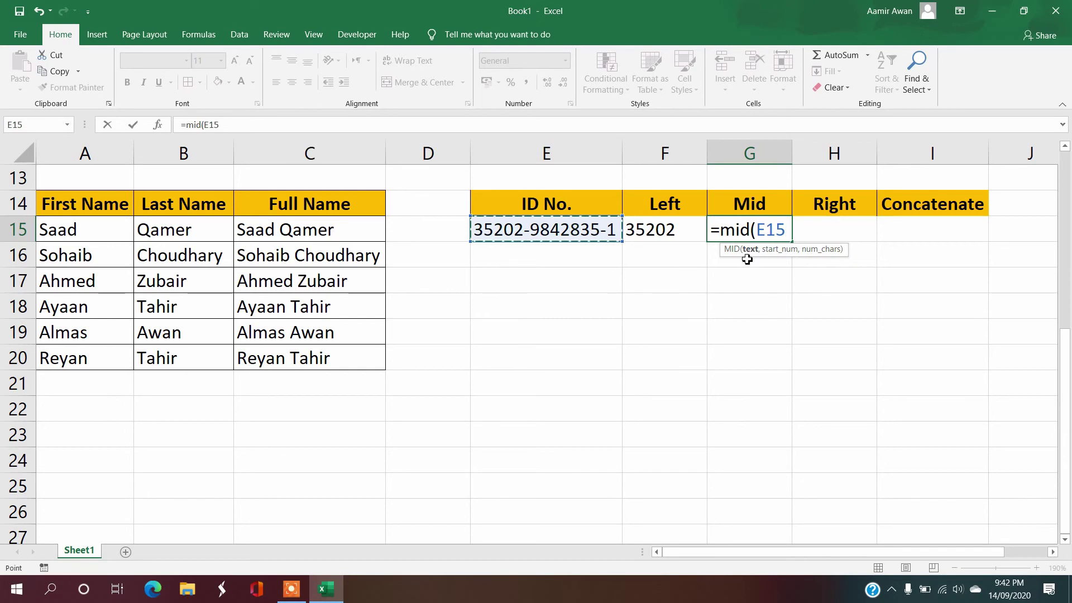
pyautogui.write(',')
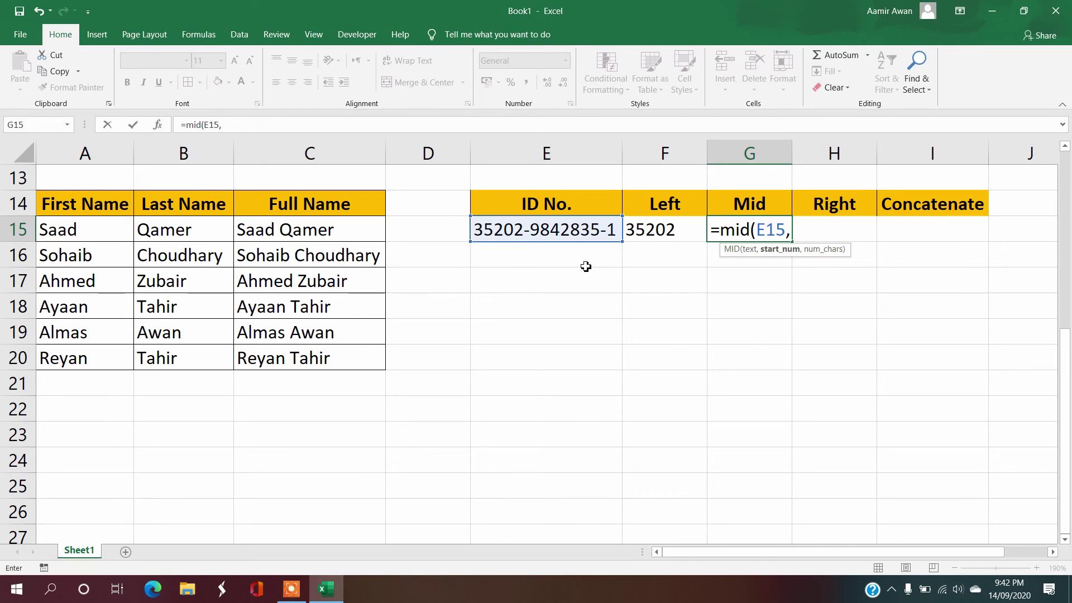
pyautogui.write('7,')
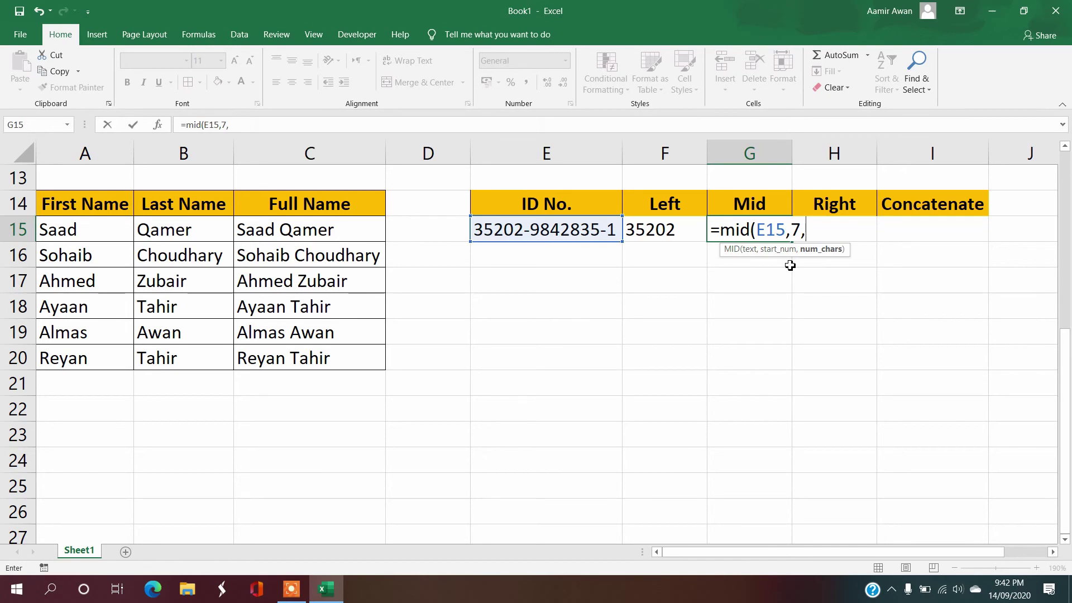
pyautogui.write('7)')
pyautogui.press('Return')
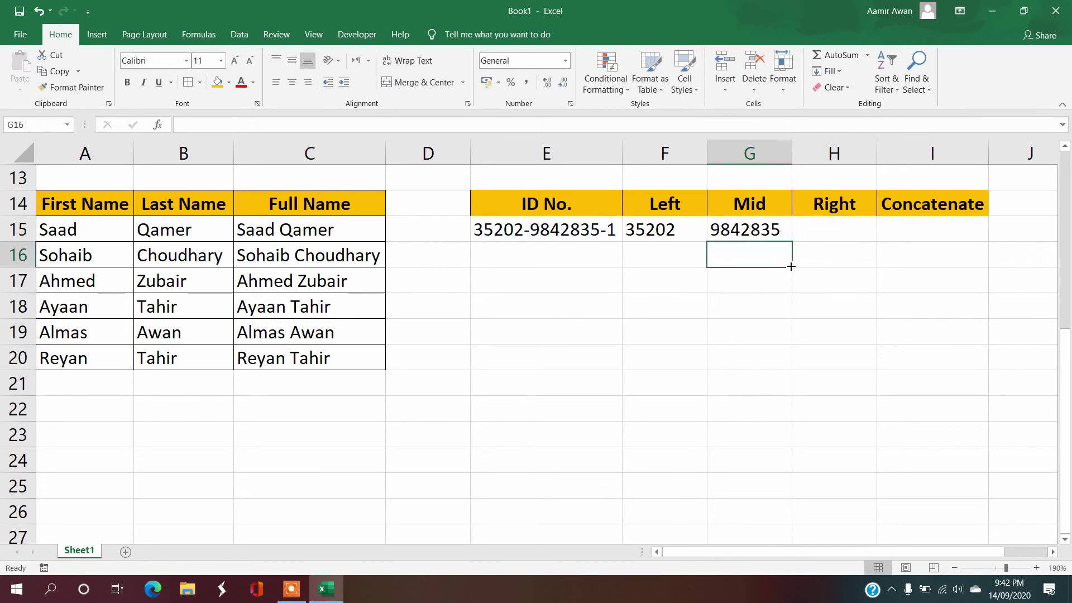
pyautogui.press('Down')
pyautogui.press('Left')
pyautogui.press('Left')
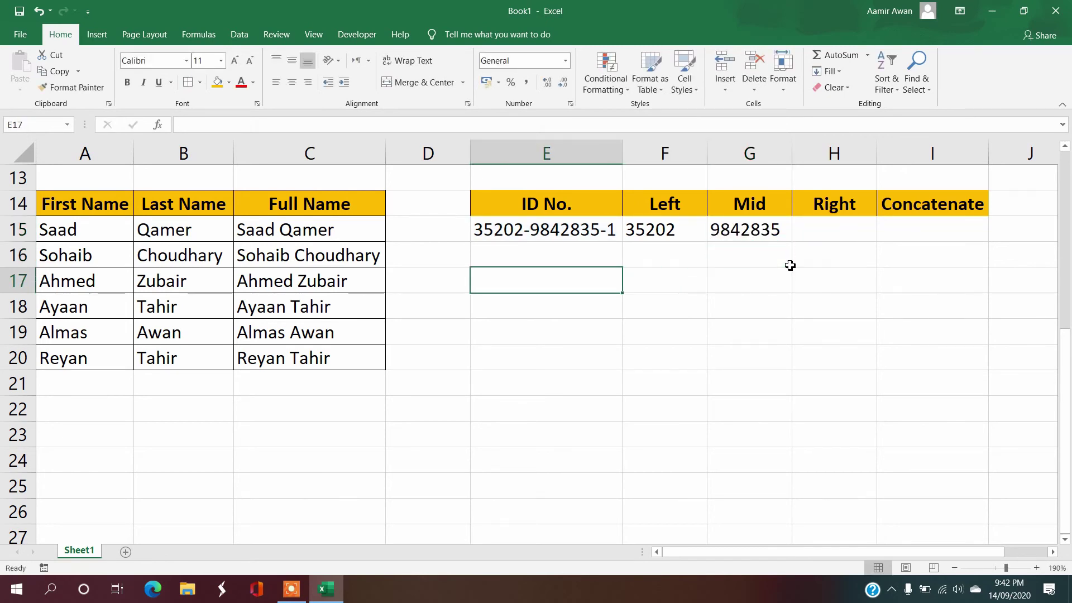
pyautogui.write('the ')
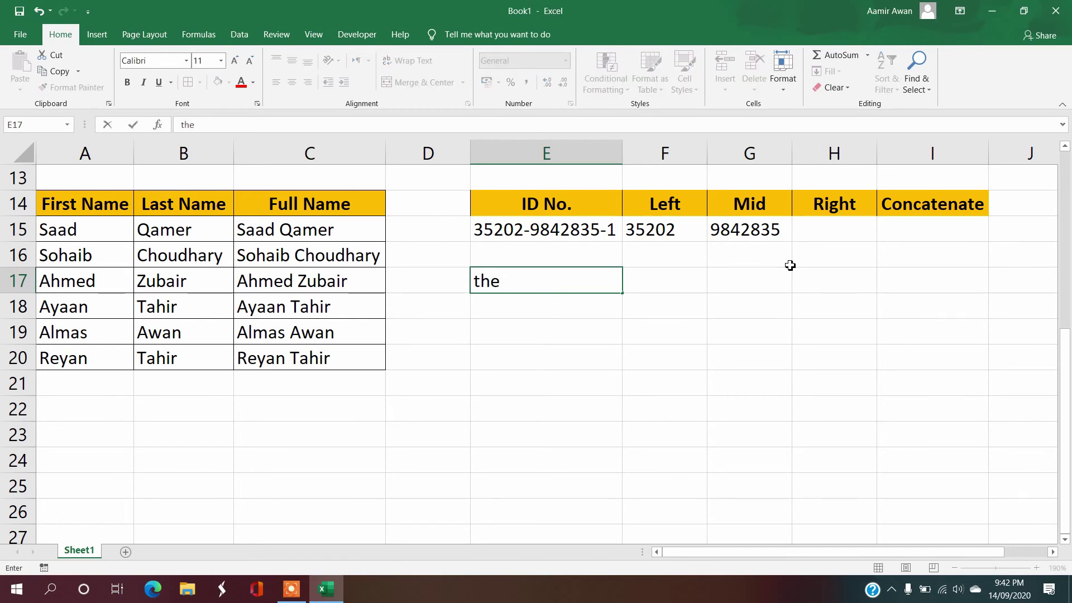
pyautogui.write('1sst')
pyautogui.press('BackSpace')
pyautogui.press('BackSpace')
pyautogui.press('BackSpace')
pyautogui.write('t 7 is from sta')
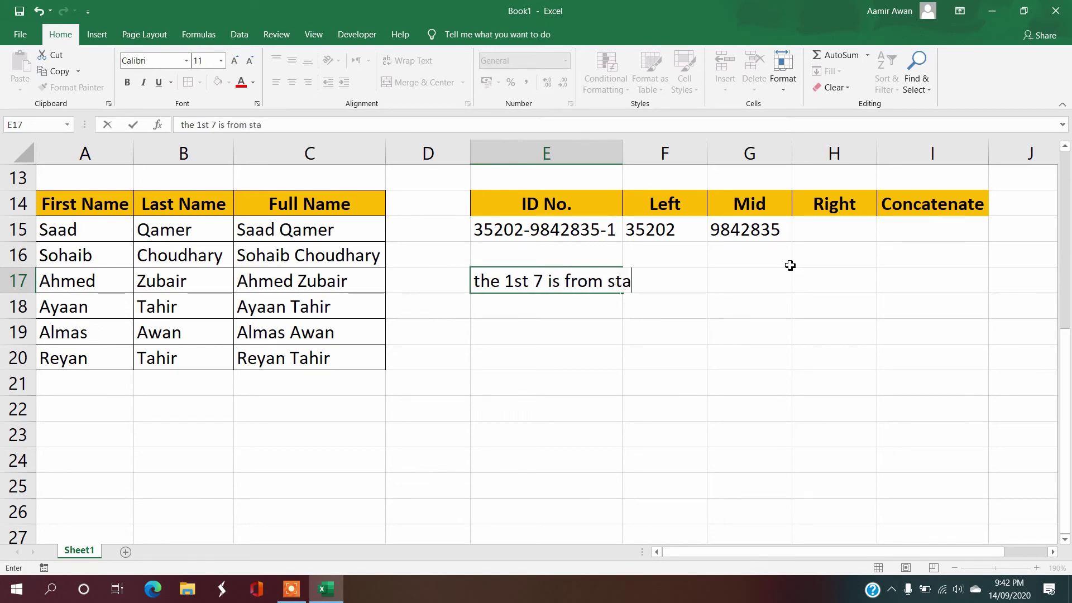
pyautogui.write('rt to where')
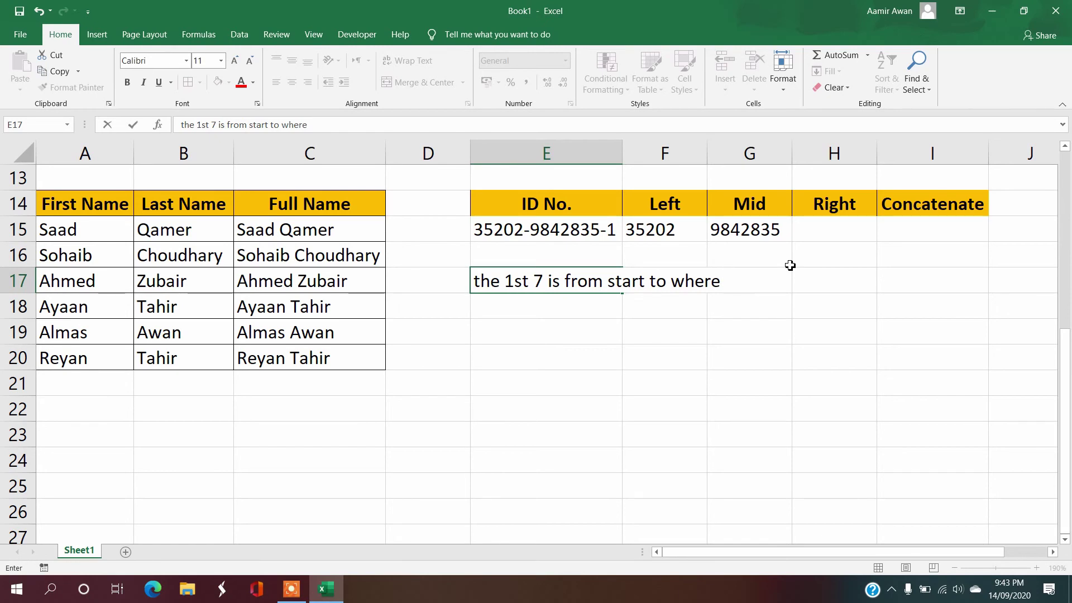
pyautogui.write(' you want to get')
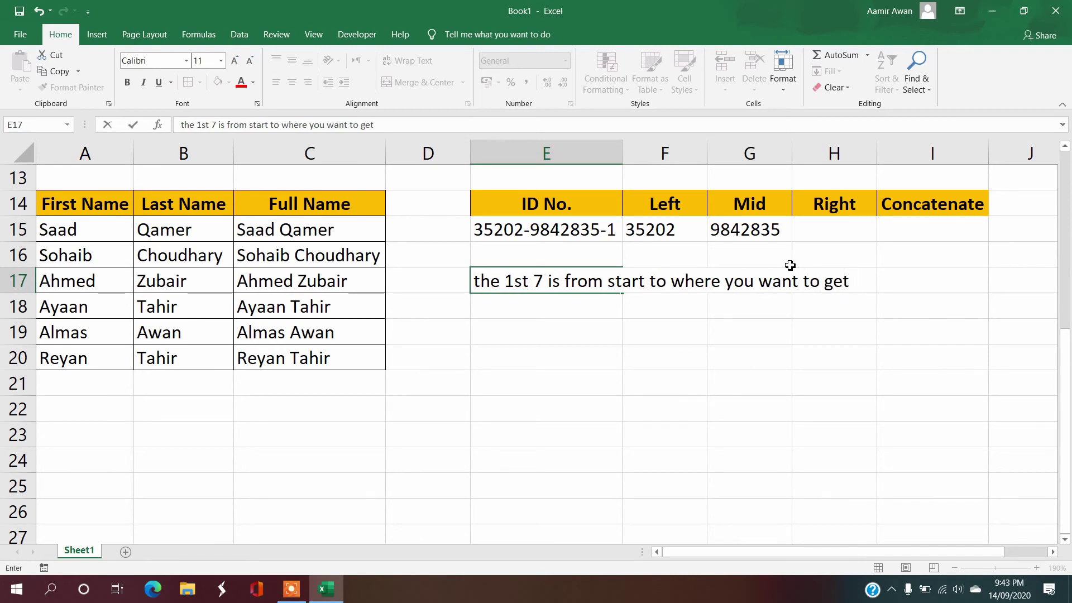
pyautogui.write(' it')
pyautogui.press('Return')
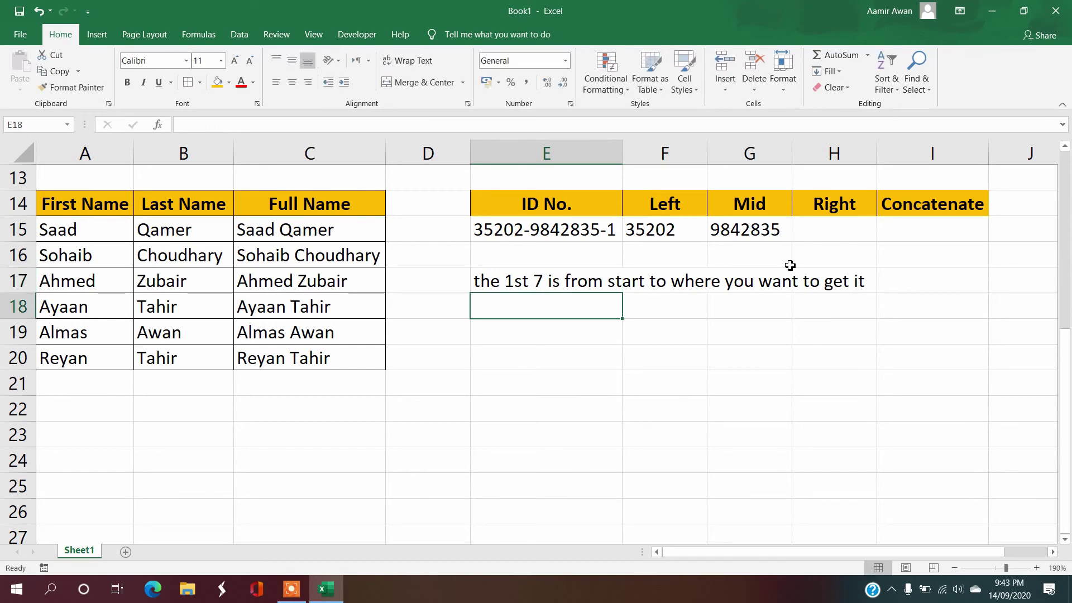
pyautogui.write('2nd 7 i')
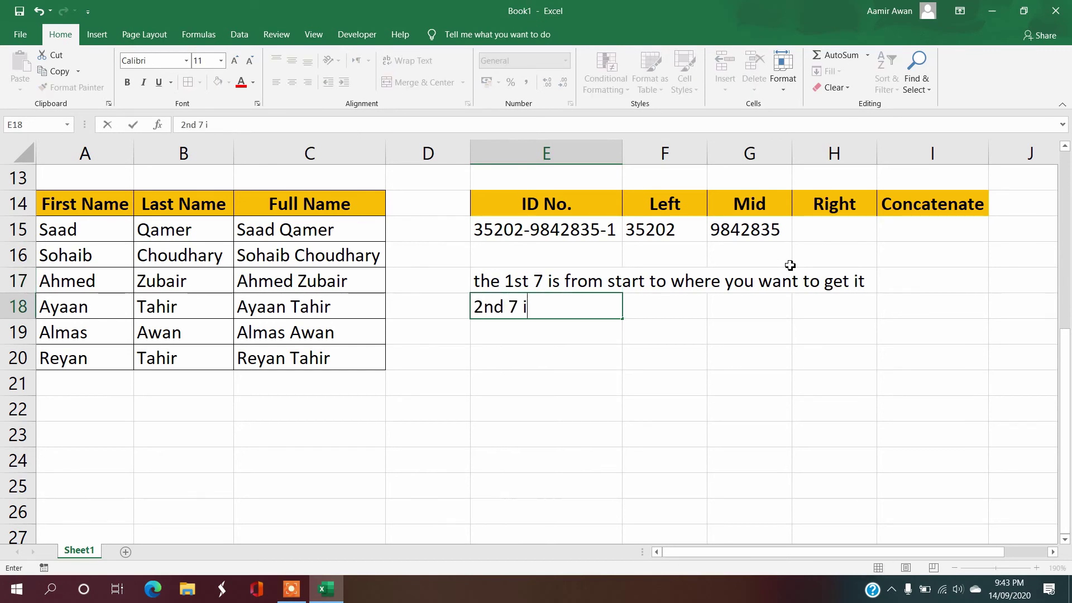
pyautogui.write('s the numbe')
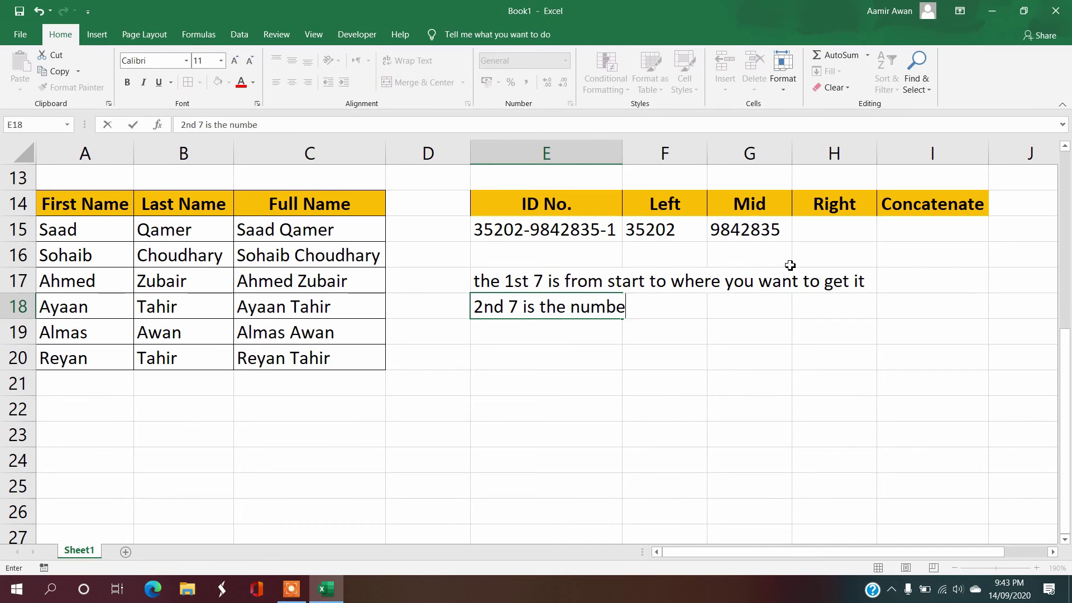
pyautogui.write('r s you want to bring')
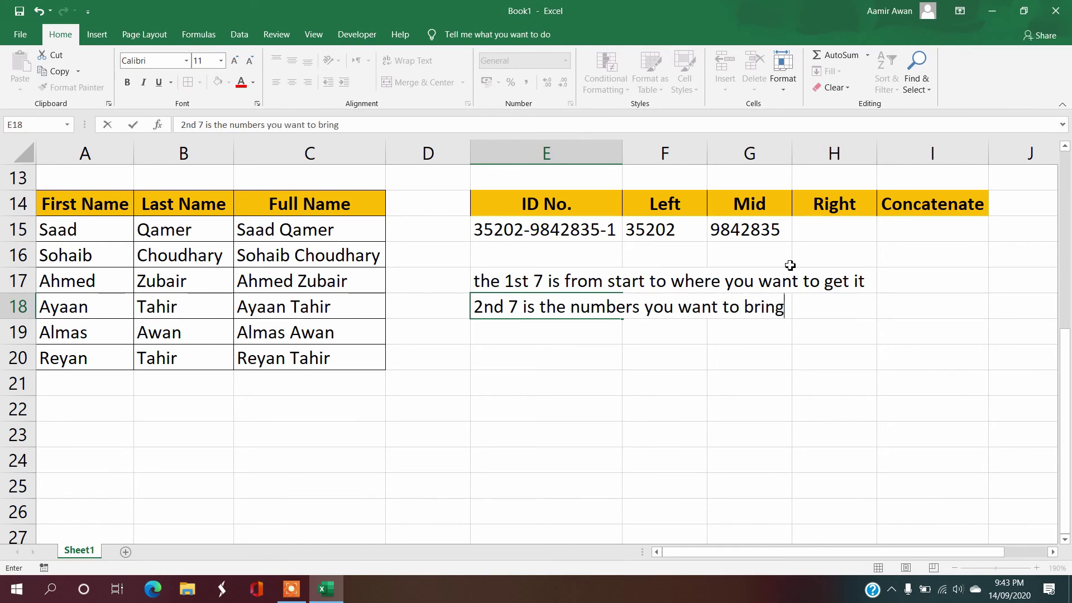
pyautogui.write(' into the mid')
pyautogui.press('Return')
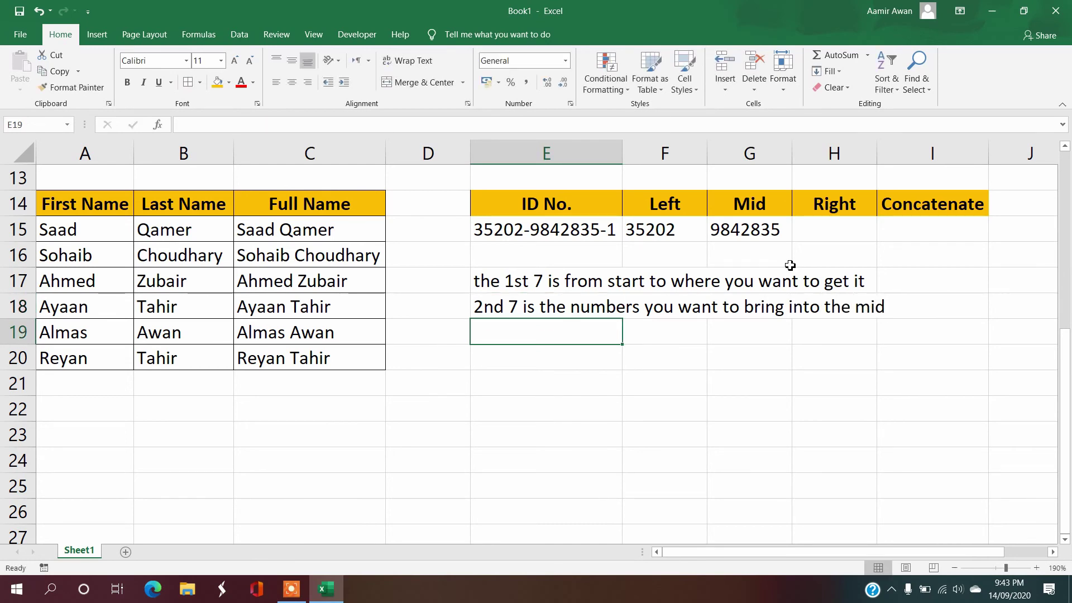
pyautogui.press('Up')
pyautogui.hotkey('shift', 'Up')
# Step: Clear the old notes and enter =RIGHT(E15,1) in H15 to get the final digit 1
pyautogui.press('Delete')
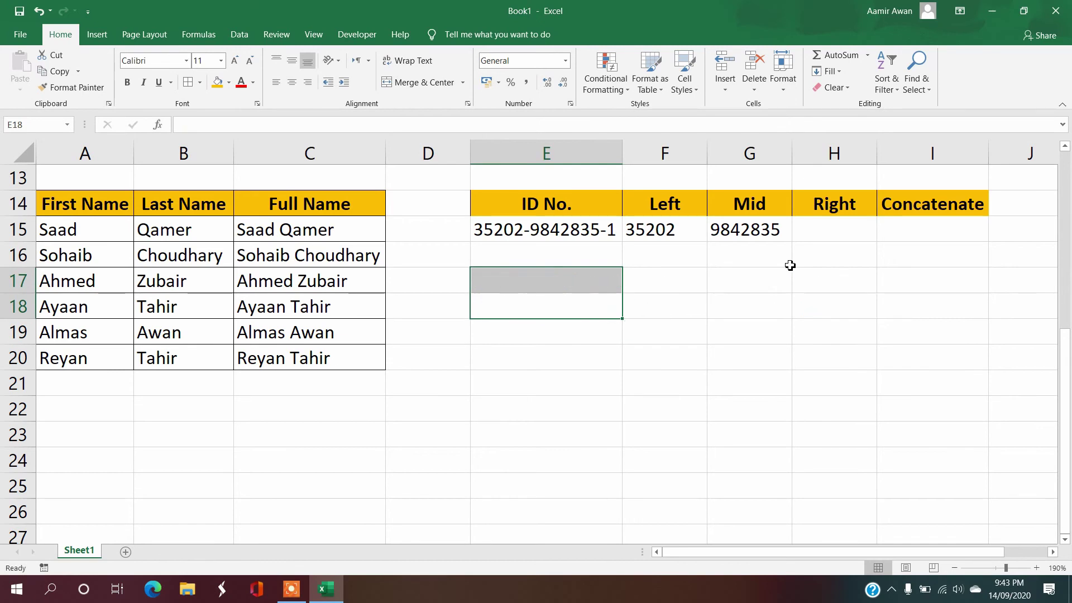
pyautogui.press('Up')
pyautogui.press('Up')
pyautogui.press('Up')
pyautogui.press('Right')
pyautogui.press('Right')
pyautogui.press('Right')
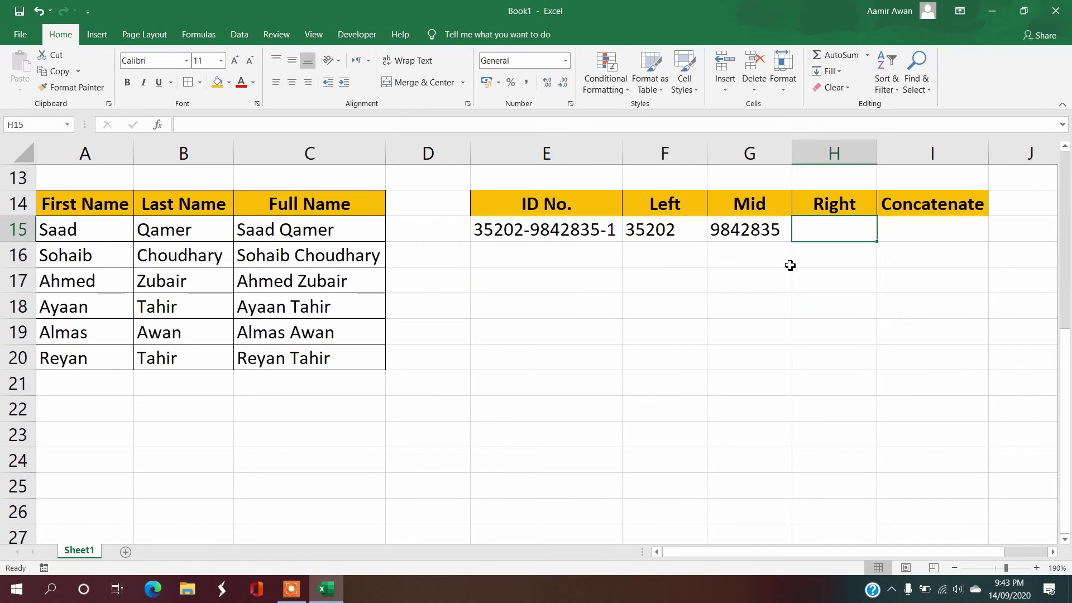
pyautogui.write('=right(')
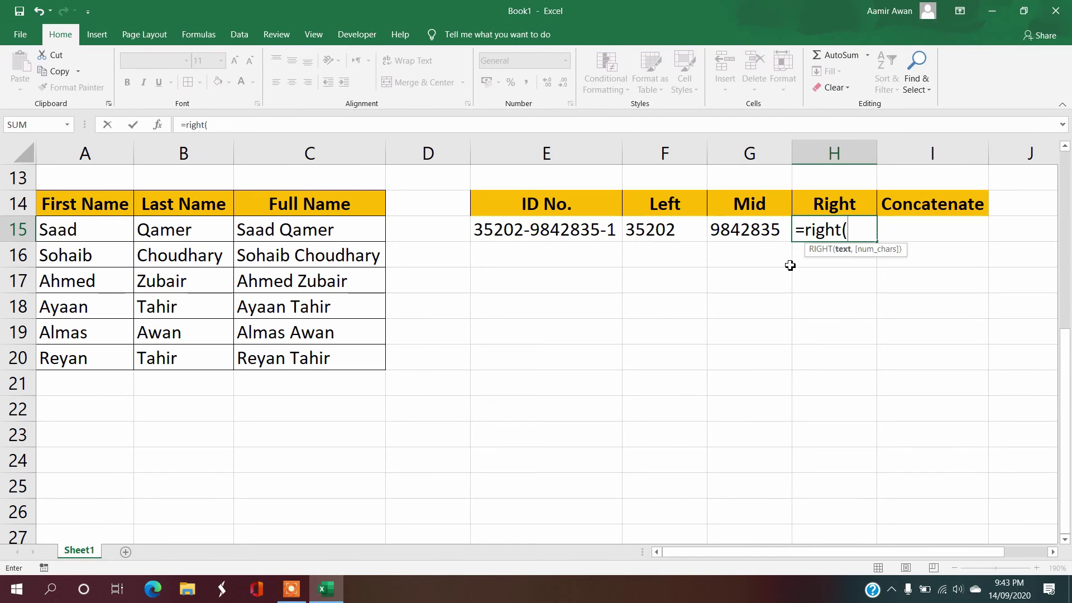
pyautogui.press('Left')
pyautogui.press('Left')
pyautogui.press('Left')
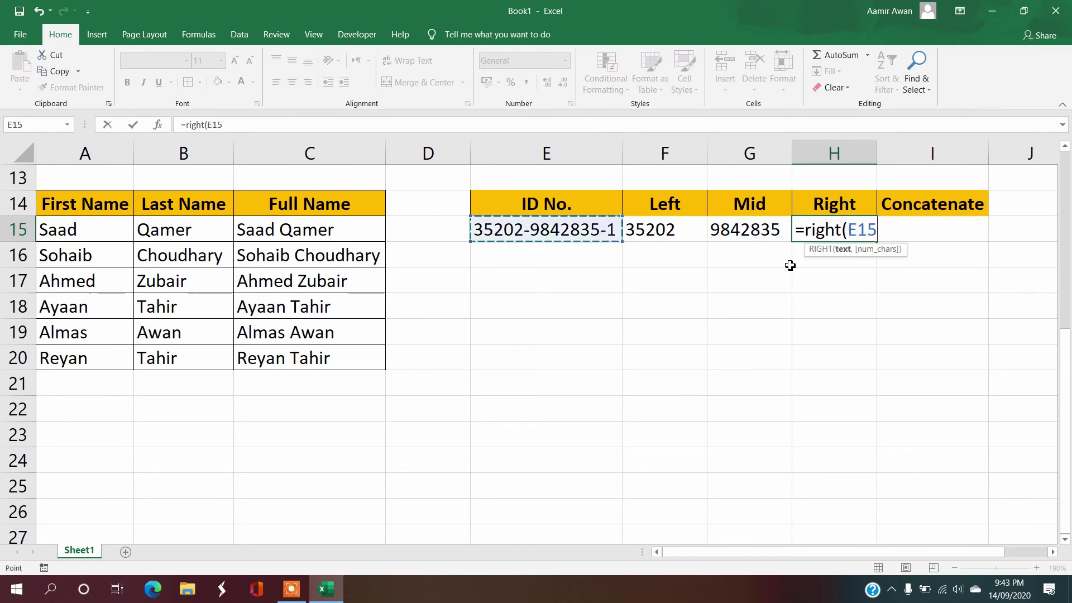
pyautogui.write(',1')
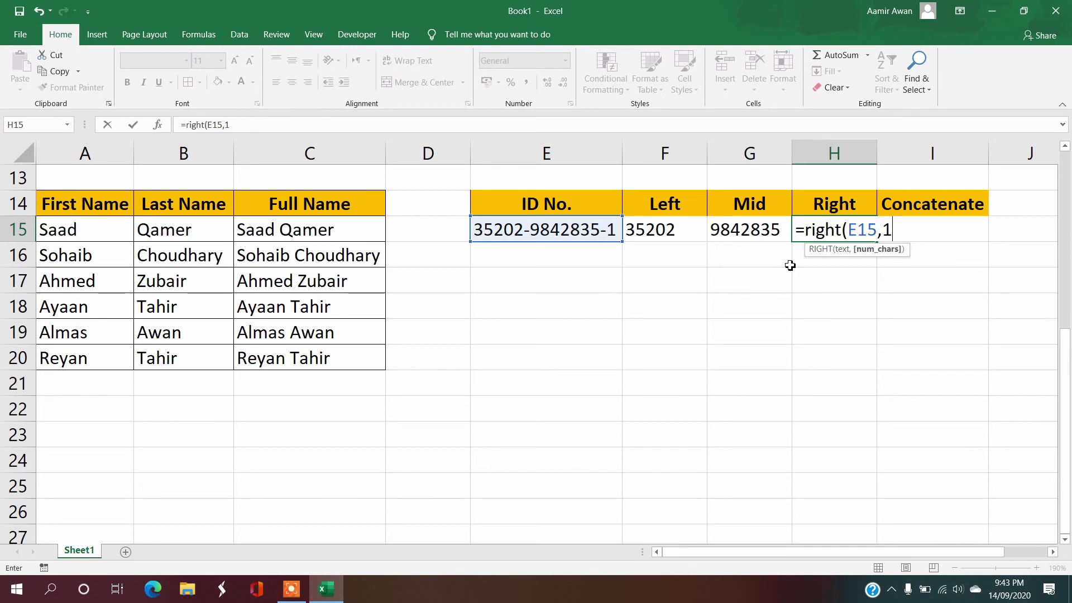
pyautogui.write(')')
pyautogui.press('Return')
pyautogui.press('Return')
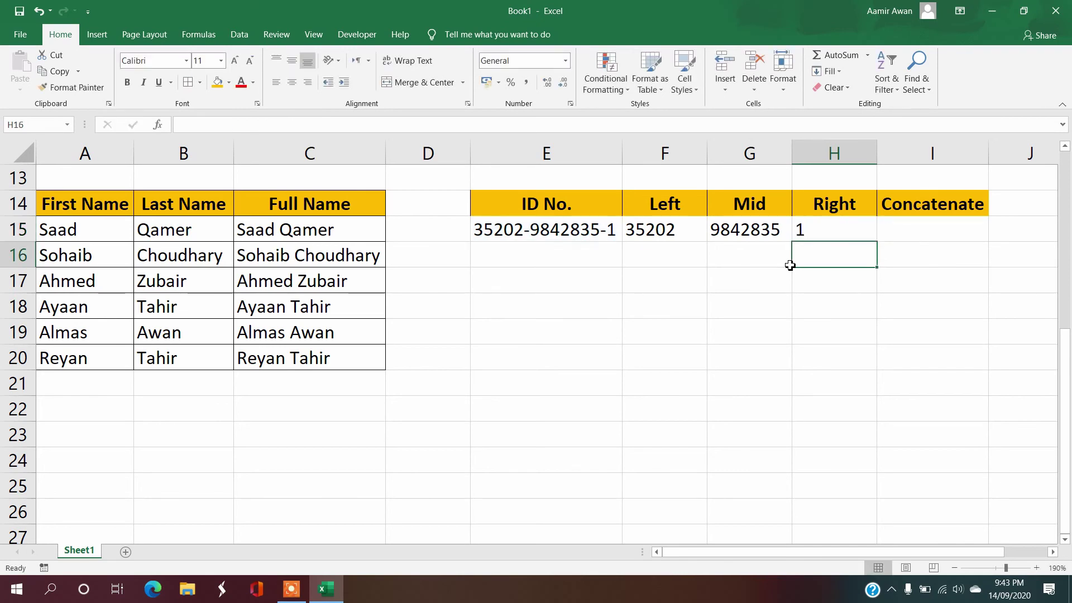
# Step: Write a temporary note in E17 explaining why 1 is used, then delete it
pyautogui.press('Left')
pyautogui.press('Left')
pyautogui.press('Left')
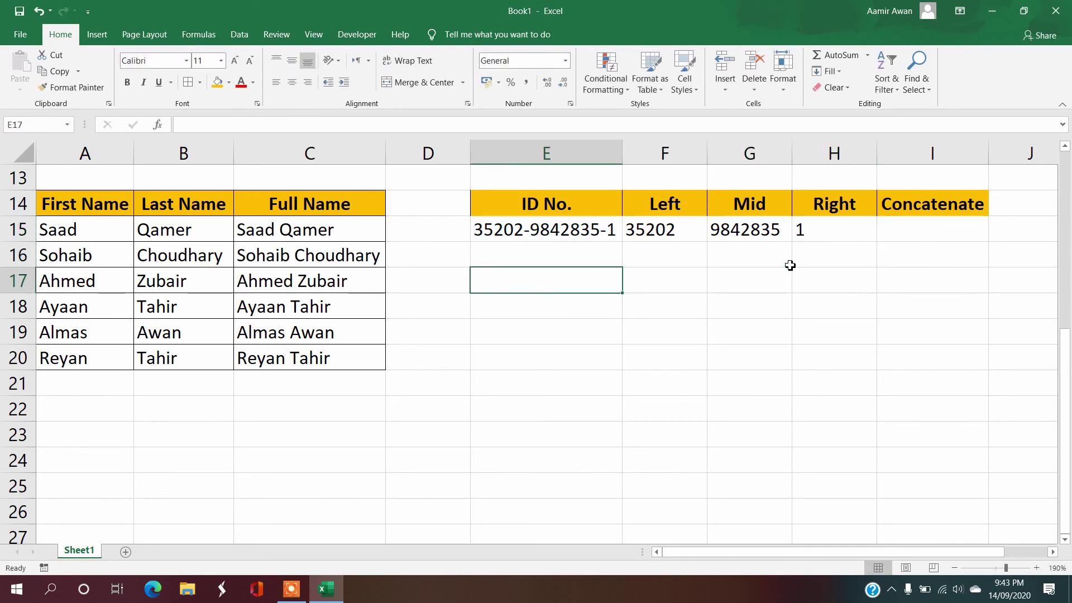
pyautogui.write('we need on')
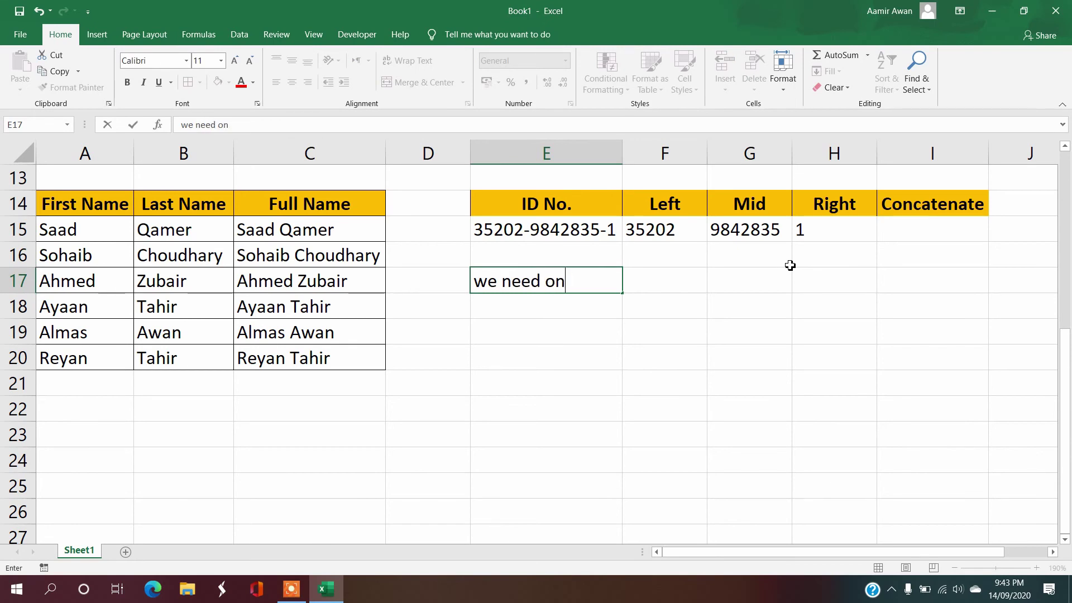
pyautogui.write('ly last nu')
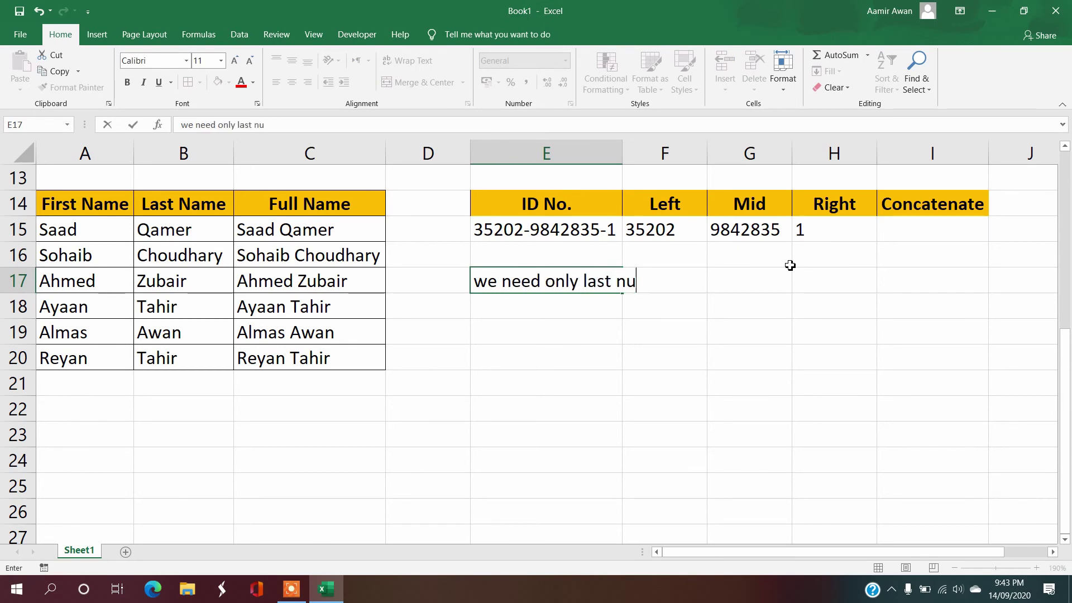
pyautogui.write('mber which')
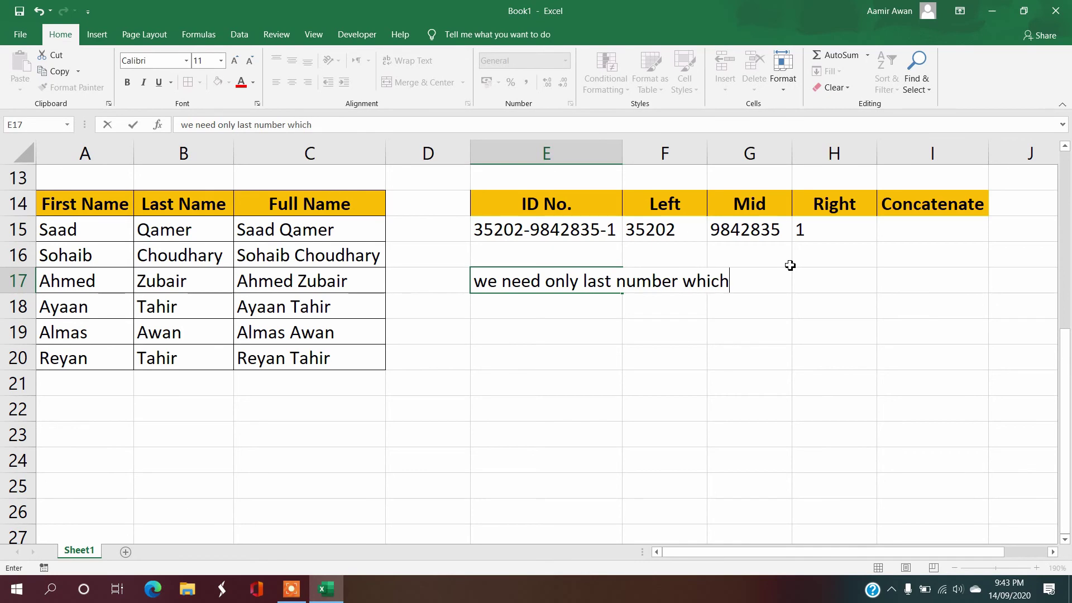
pyautogui.write(' is ')
pyautogui.write('1 so taht')
pyautogui.press('BackSpace')
pyautogui.press('BackSpace')
pyautogui.press('BackSpace')
pyautogui.write('aht')
pyautogui.press('BackSpace')
pyautogui.press('BackSpace')
pyautogui.write('hat')
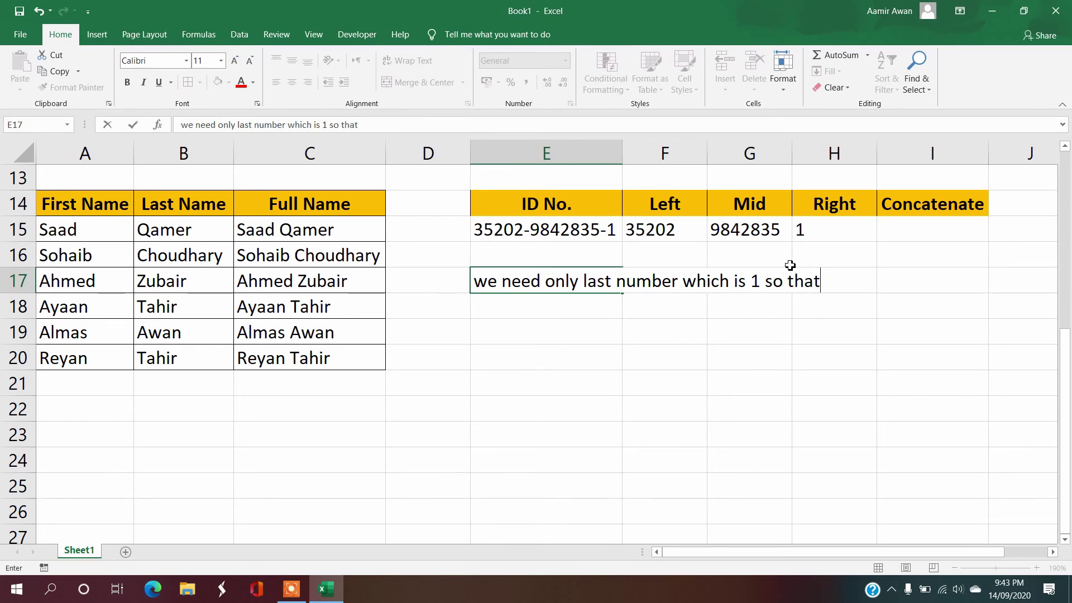
pyautogui.write("'s why we")
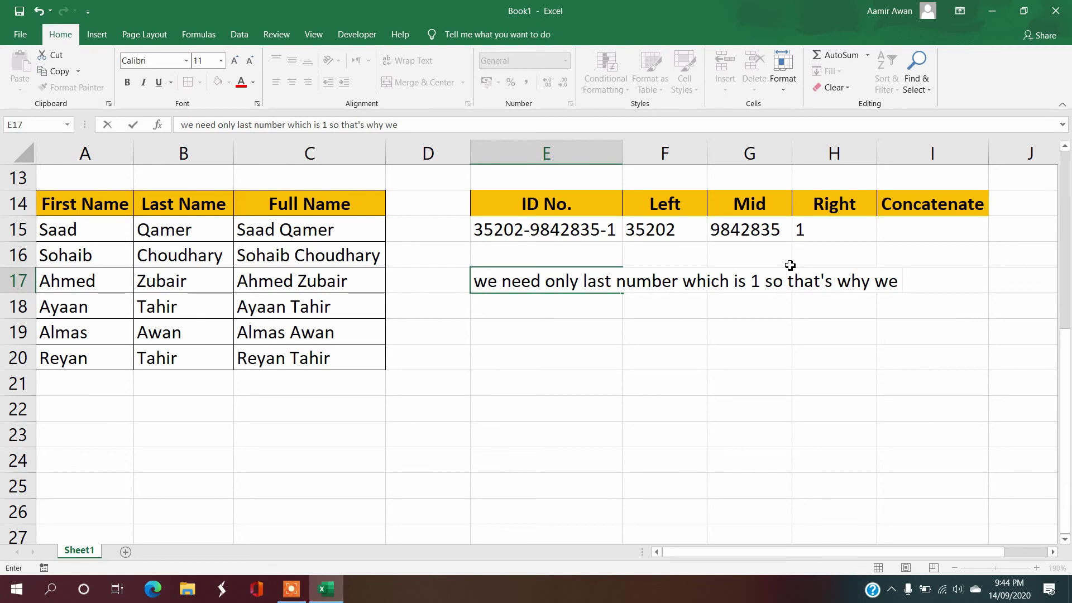
pyautogui.write(' enter 1')
pyautogui.press('Return')
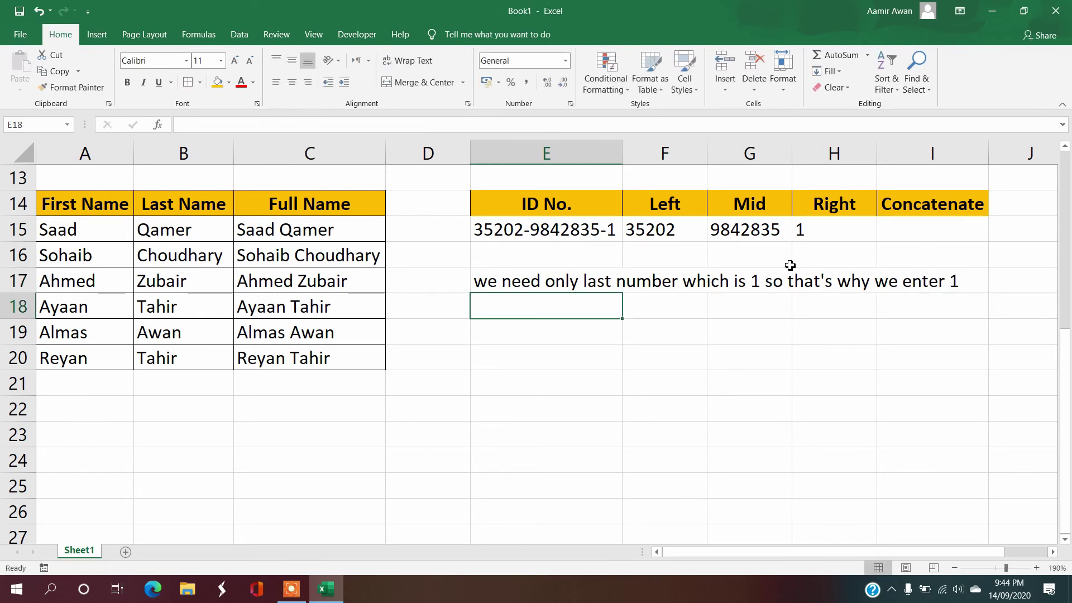
pyautogui.press('Up')
pyautogui.press('Delete')
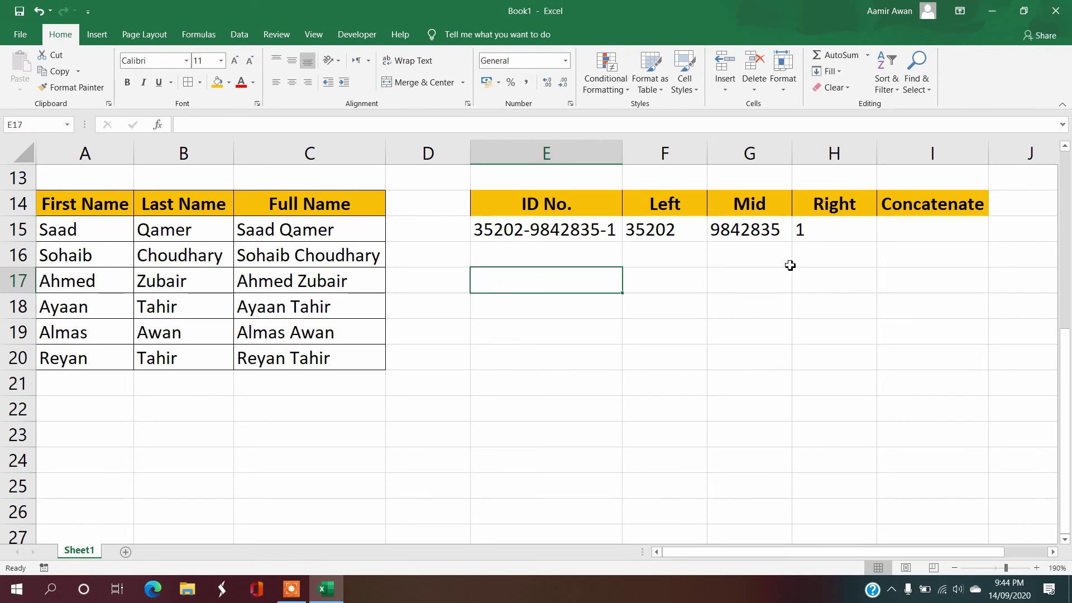
pyautogui.press('Up')
pyautogui.press('Up')
pyautogui.press('Up')
pyautogui.press('Right')
pyautogui.press('Right')
pyautogui.press('Right')
pyautogui.press('Down')
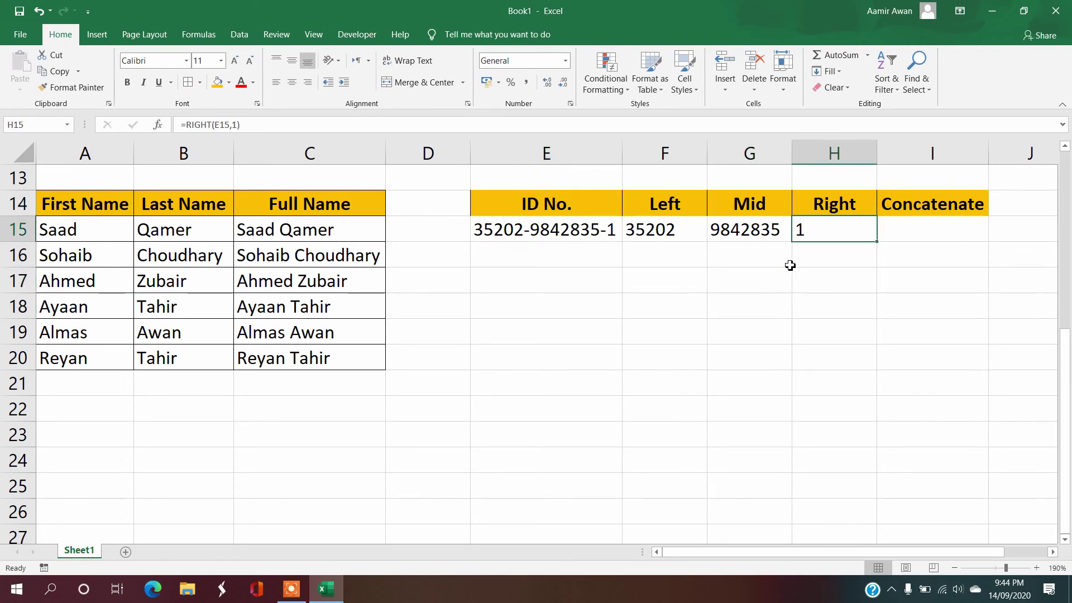
pyautogui.press('Right')
pyautogui.write('=con')
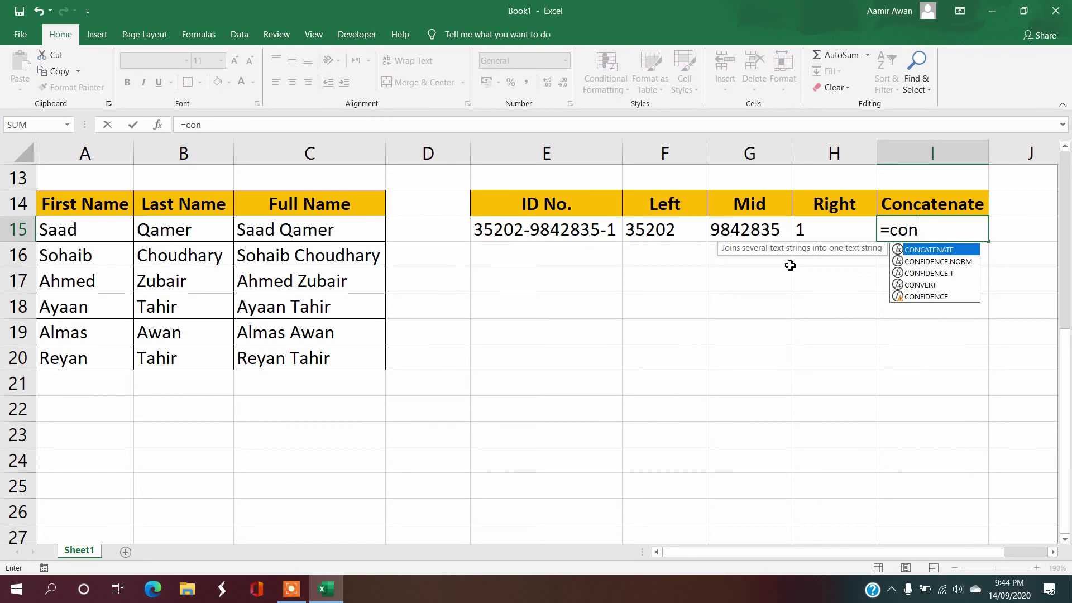
pyautogui.write('catenate')
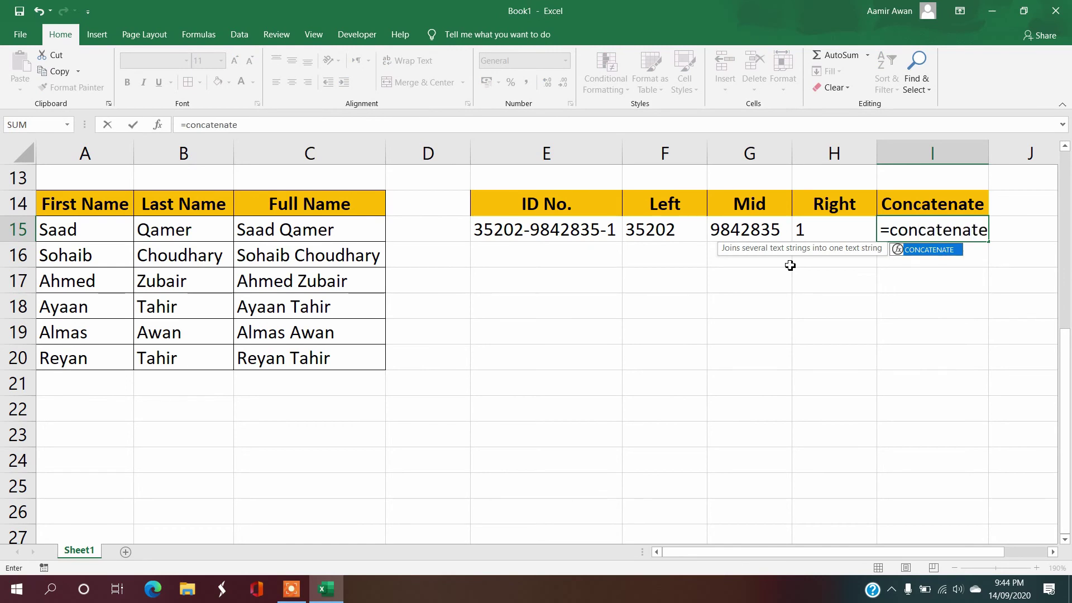
pyautogui.write('(')
pyautogui.press('Left')
pyautogui.press('Left')
pyautogui.press('Left')
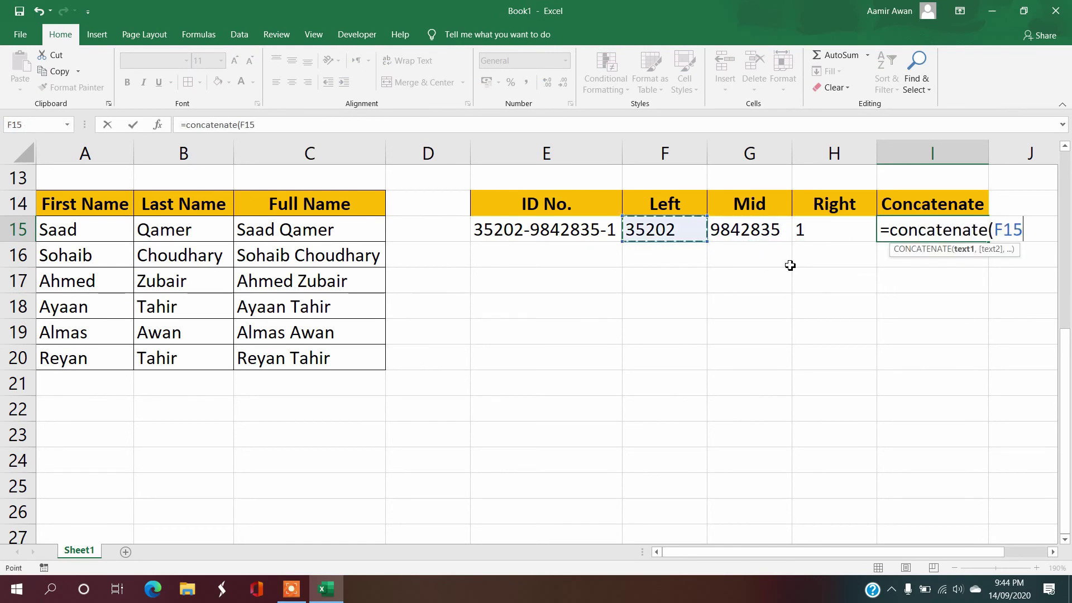
pyautogui.write(',')
pyautogui.press('Left')
pyautogui.press('Left')
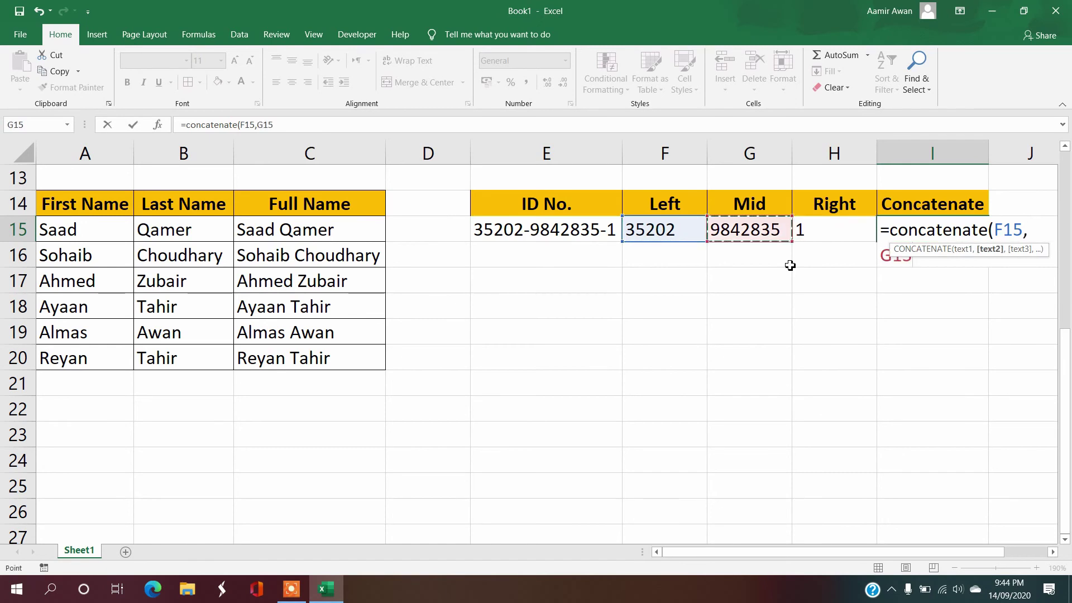
pyautogui.write(',')
pyautogui.press('Left')
pyautogui.press('Left')
pyautogui.press('Right')
pyautogui.write(')')
pyautogui.press('Return')
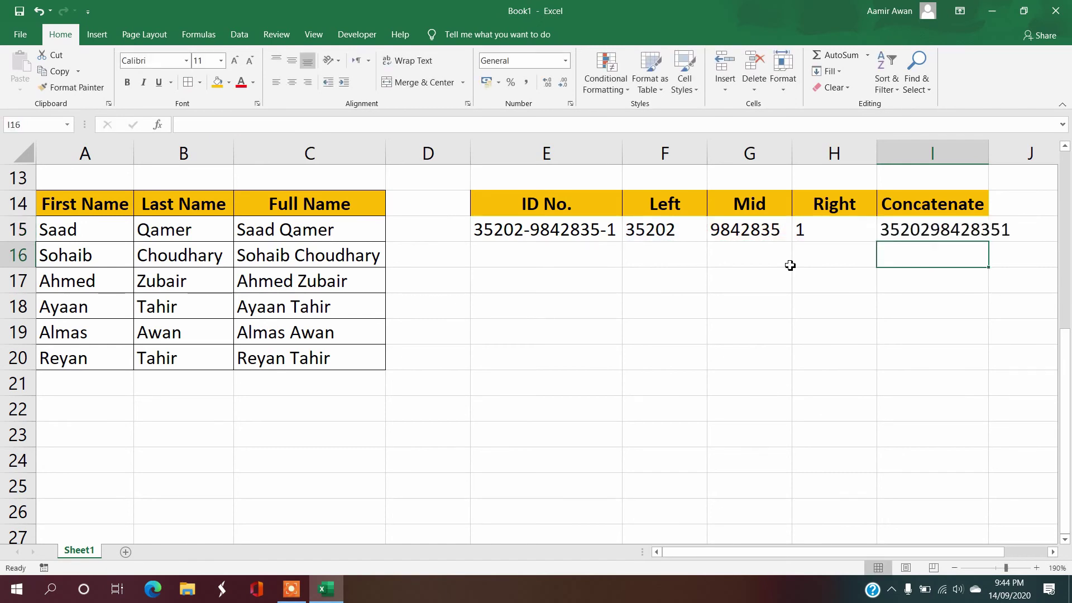
pyautogui.press('Up')
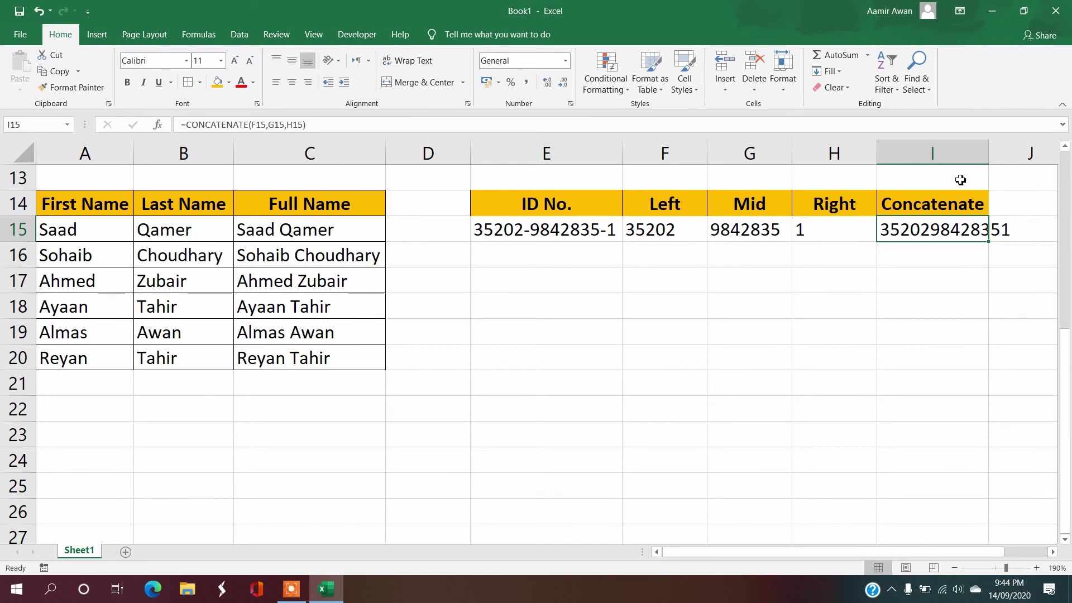
pyautogui.doubleClick(988, 157)
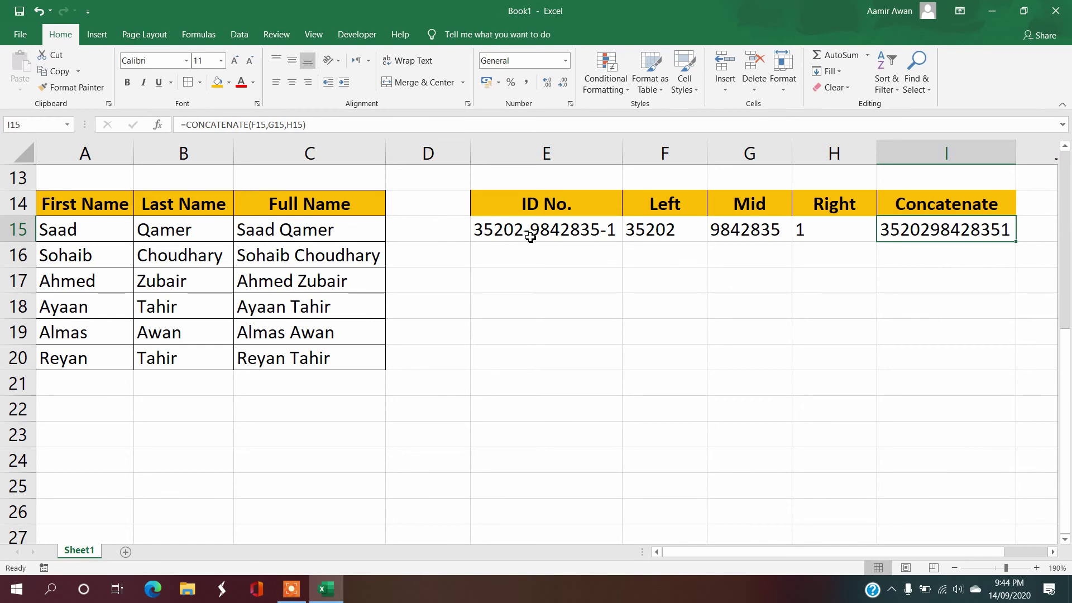
# Step: Write the temporary note 'lets reverse this' in E18, then delete it
pyautogui.click(573, 307)
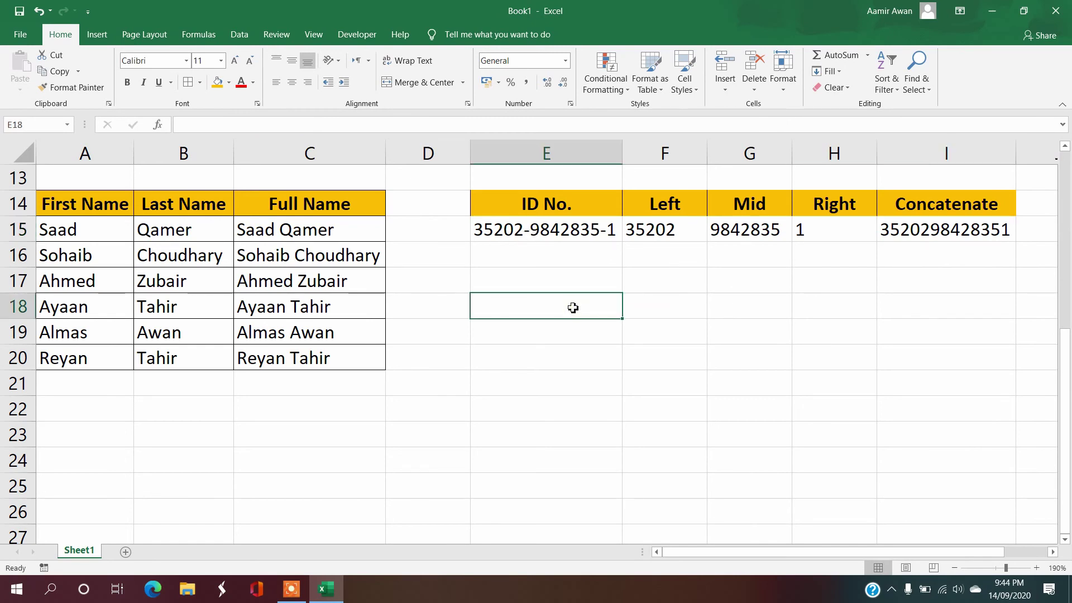
pyautogui.write('lets ')
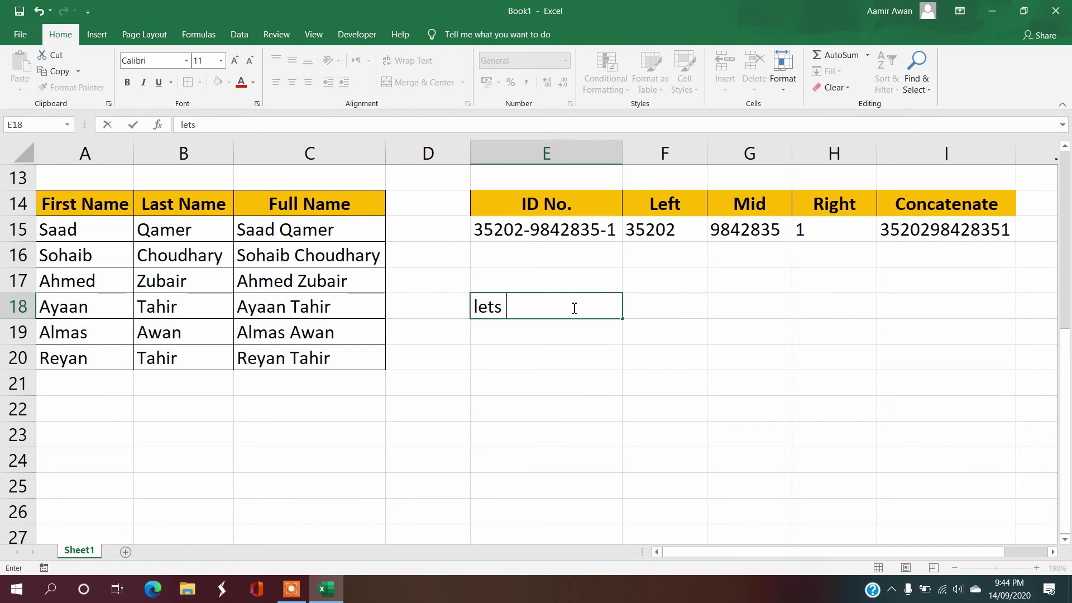
pyautogui.write('reverse this')
pyautogui.press('Return')
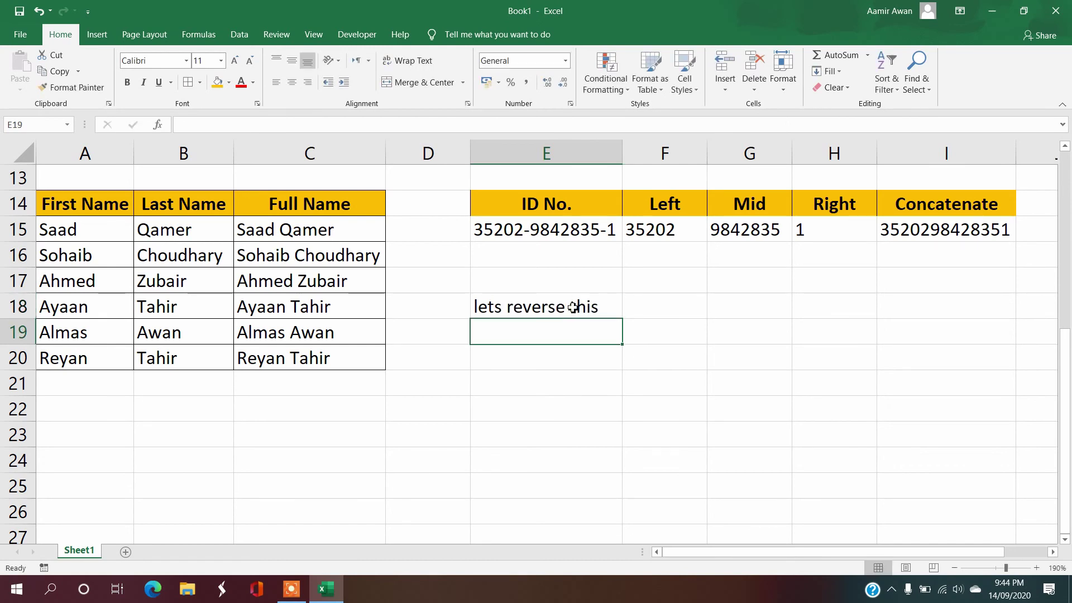
pyautogui.click(586, 307)
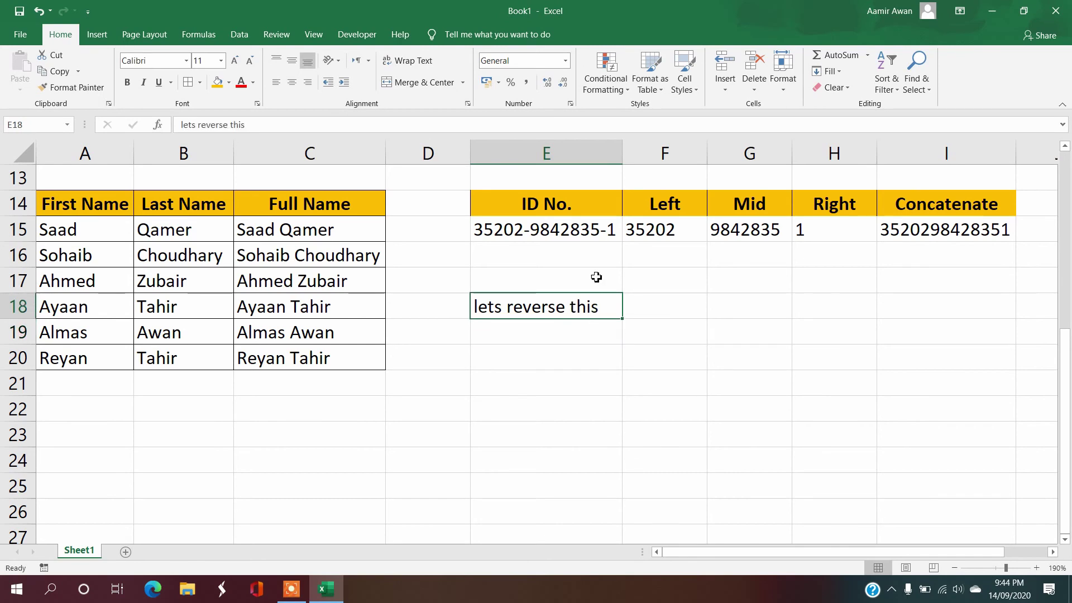
pyautogui.press('Delete')
pyautogui.click(905, 233)
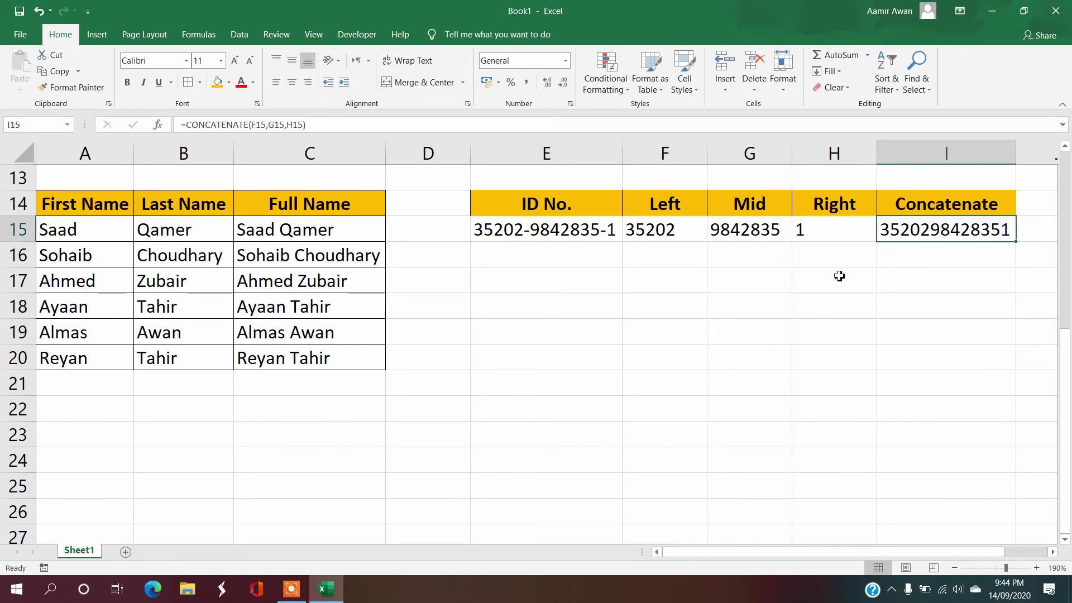
pyautogui.hotkey('ctrl', 'c')
pyautogui.rightClick(564, 254)
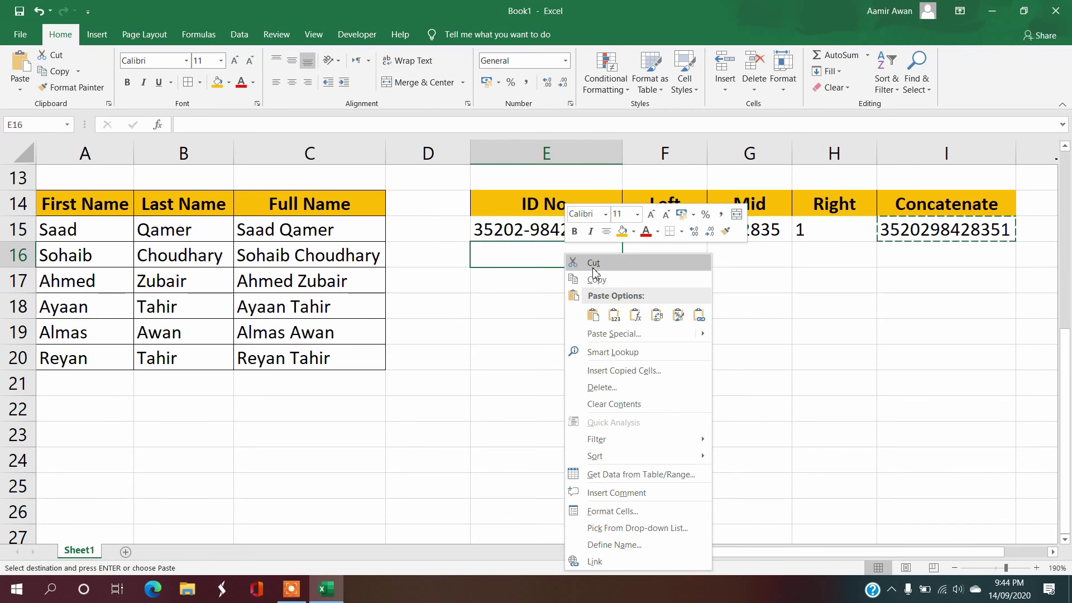
pyautogui.click(626, 319)
pyautogui.hotkey('ctrl', 'z')
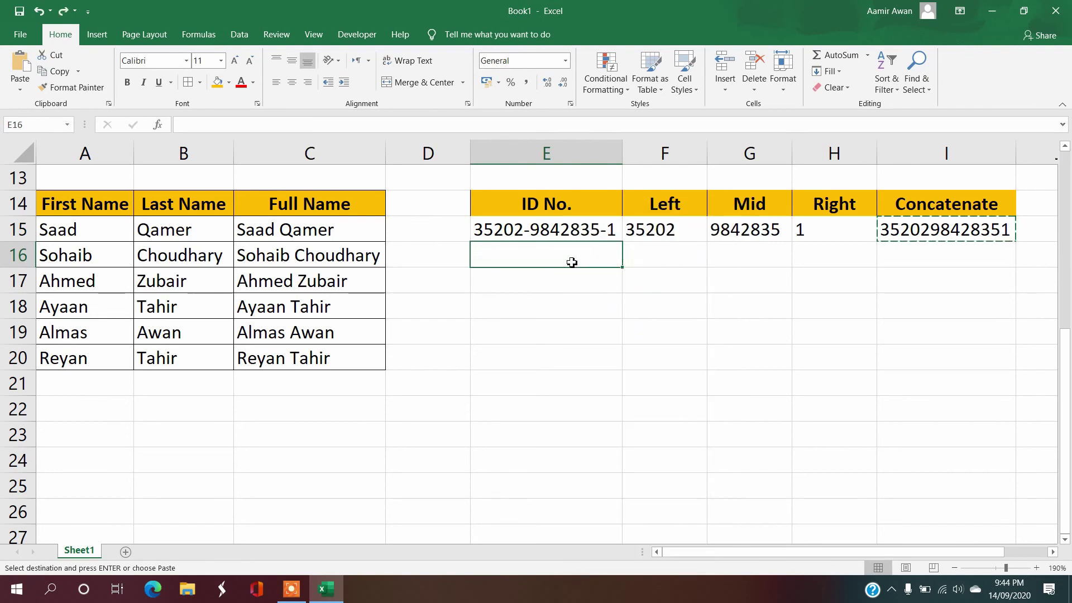
pyautogui.rightClick(567, 256)
pyautogui.click(616, 317)
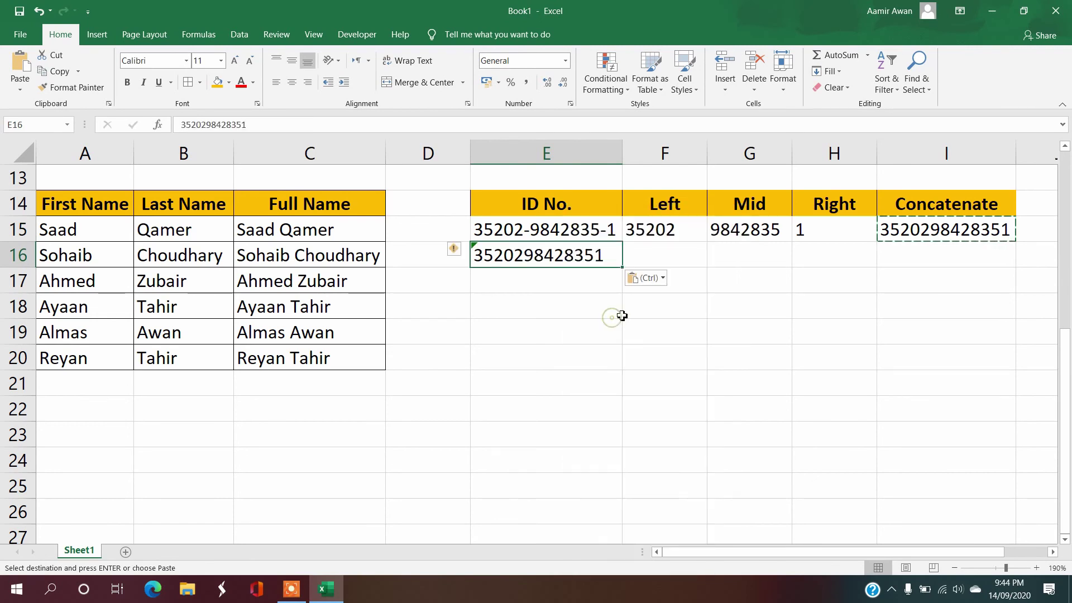
pyautogui.click(667, 254)
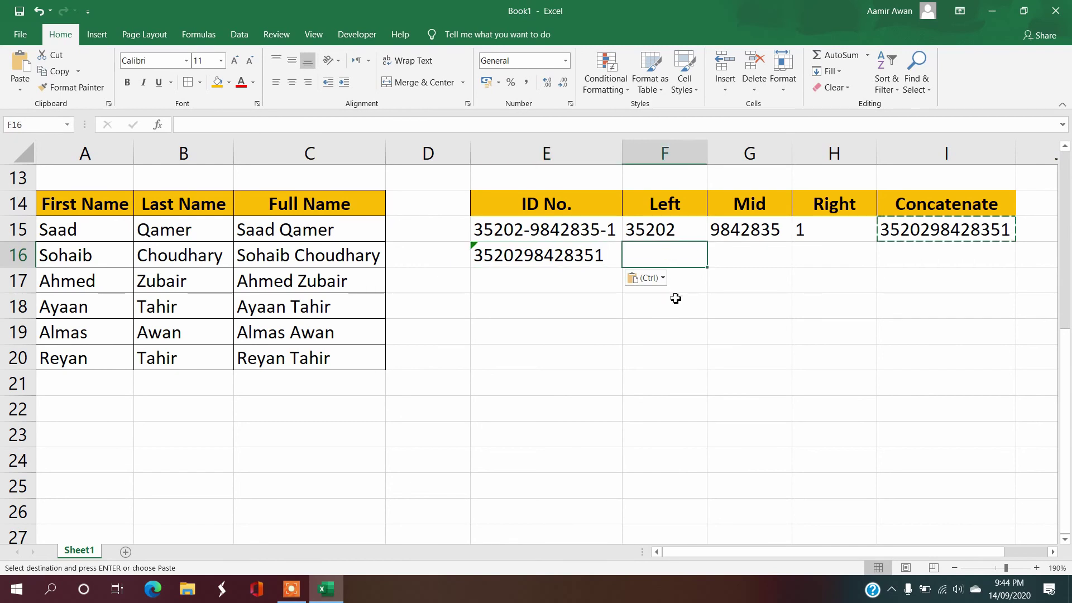
pyautogui.press('Escape')
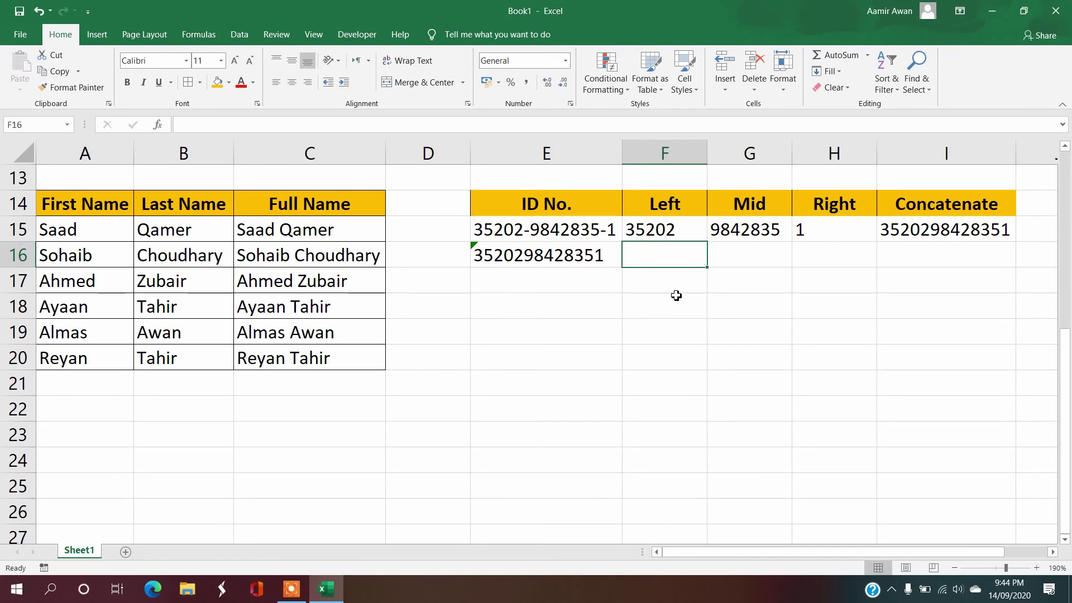
# Step: Enter =LEFT(E16,5) in F16 to take the ID's first five digits
pyautogui.write('=')
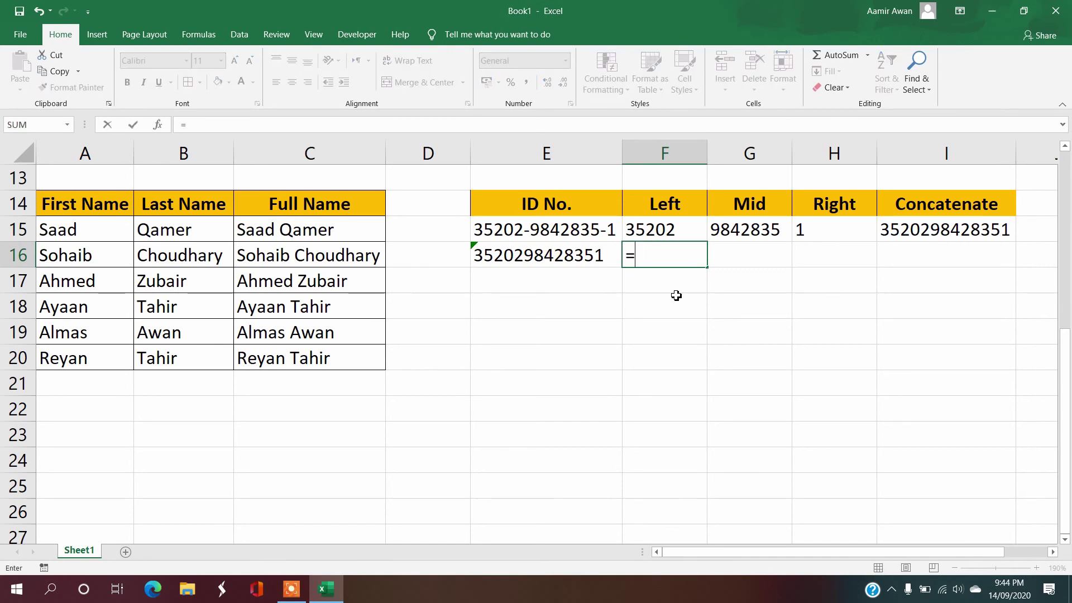
pyautogui.write('left')
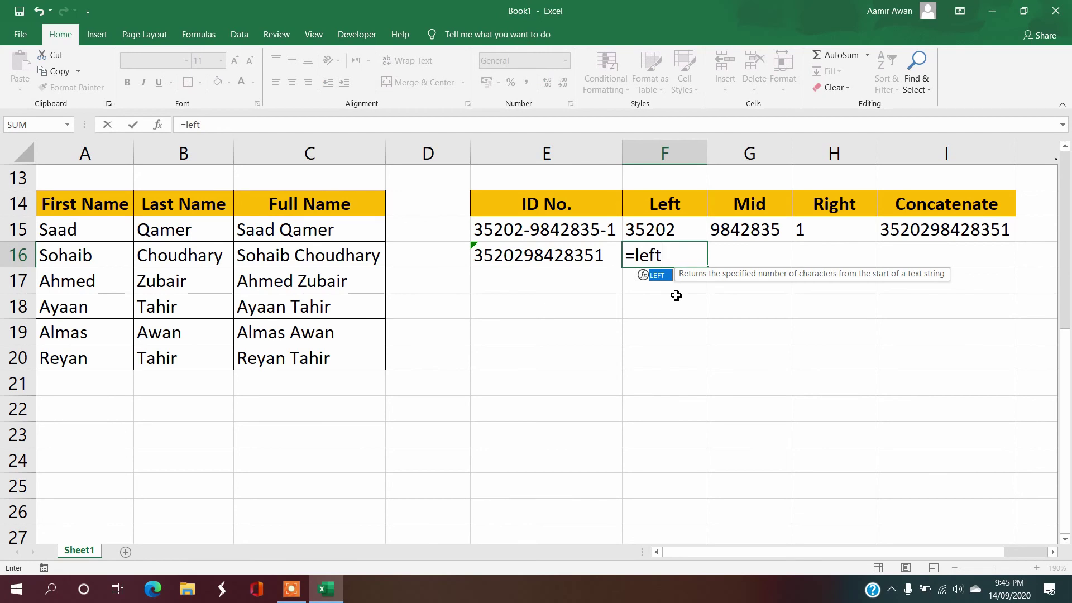
pyautogui.write('(')
pyautogui.press('Left')
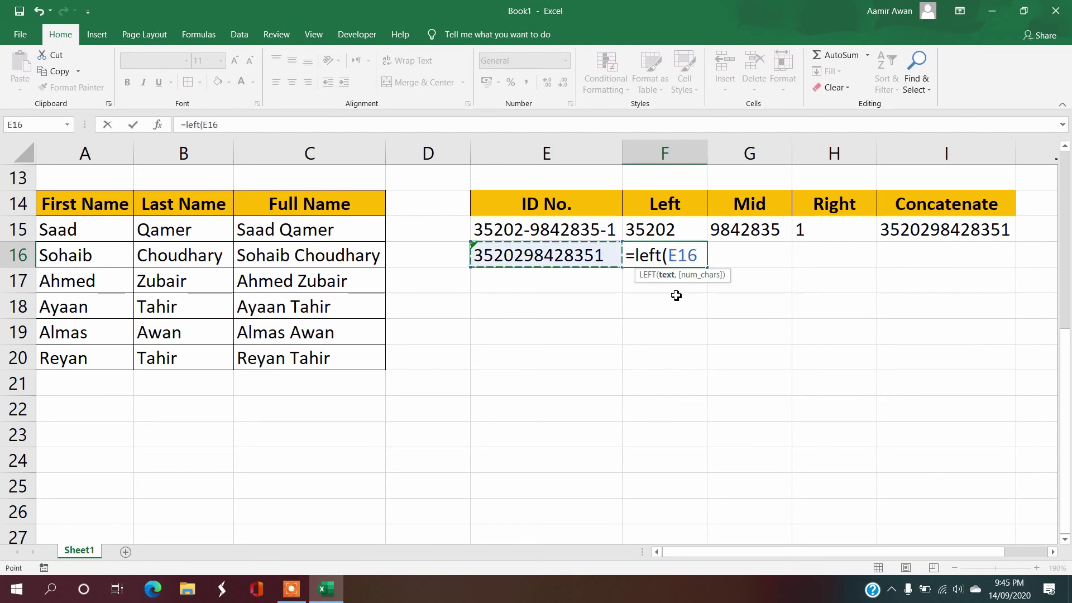
pyautogui.write(',5')
pyautogui.press('Return')
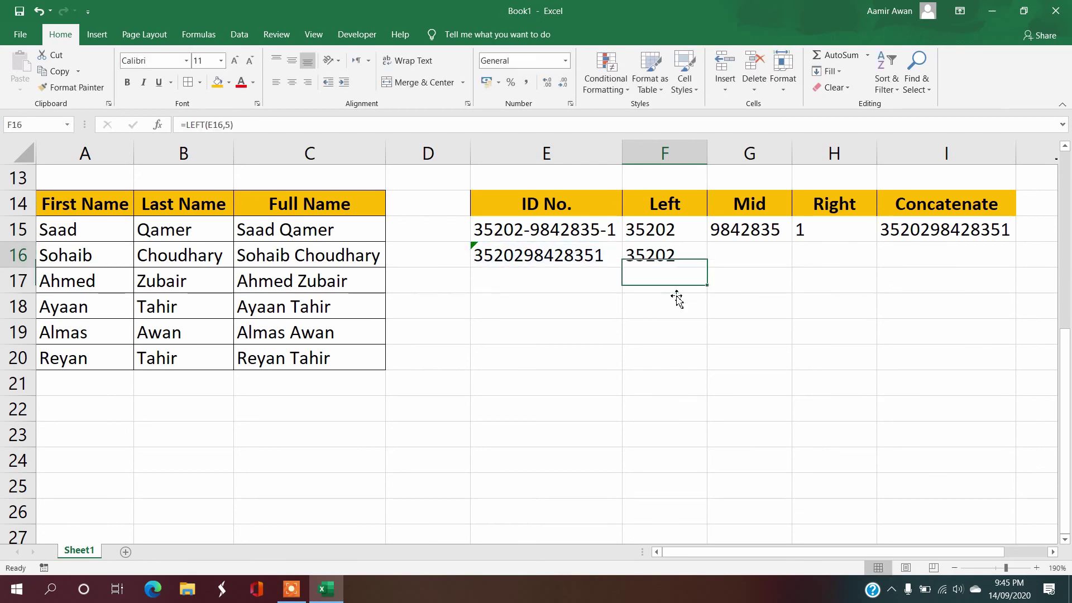
pyautogui.press('Right')
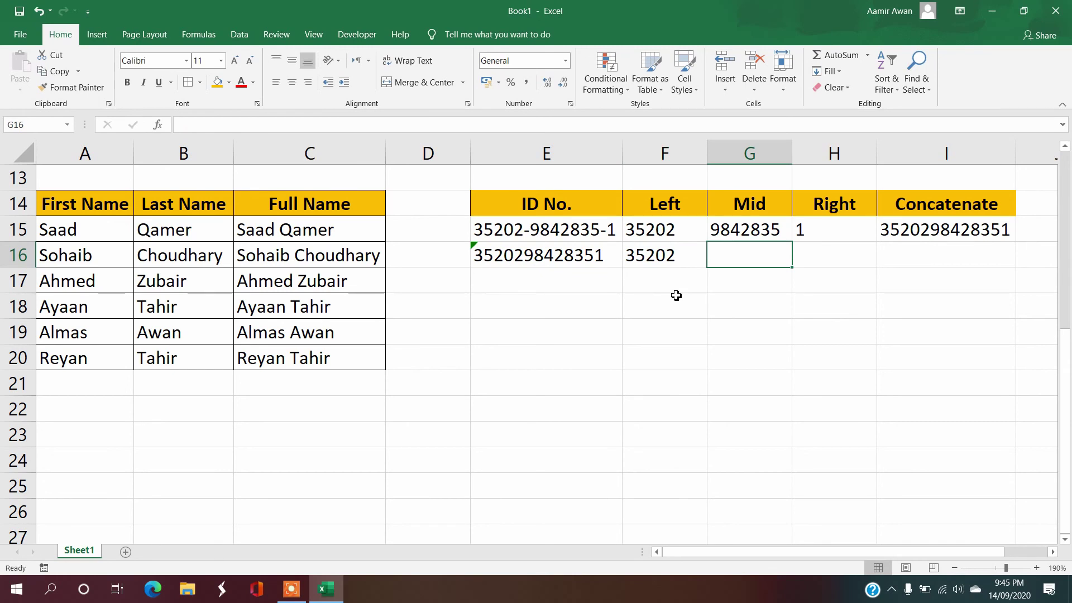
pyautogui.write('=m')
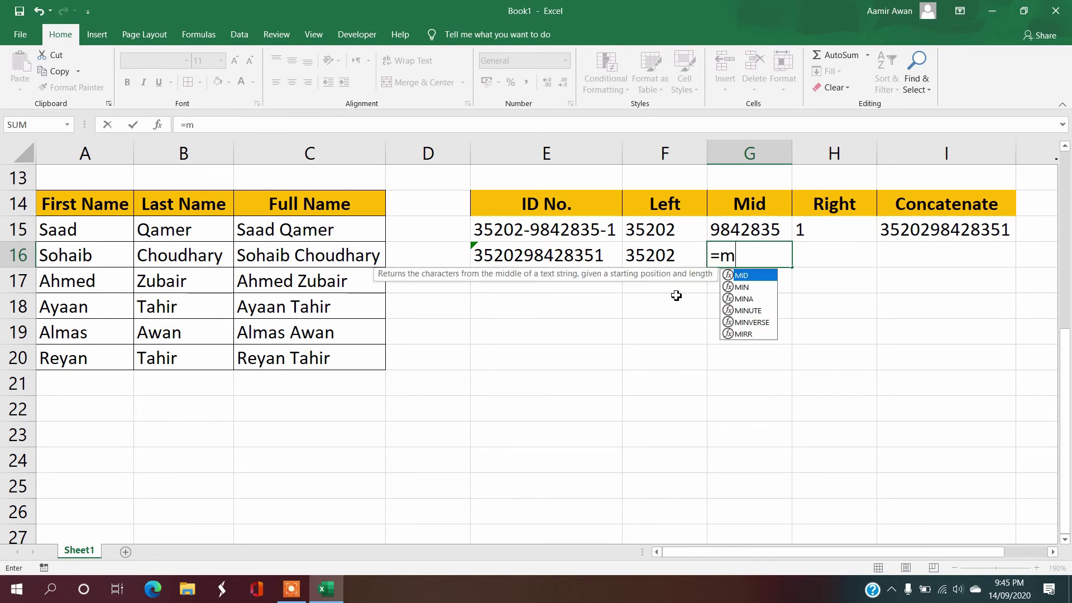
pyautogui.write('id(')
pyautogui.press('Left')
pyautogui.press('Left')
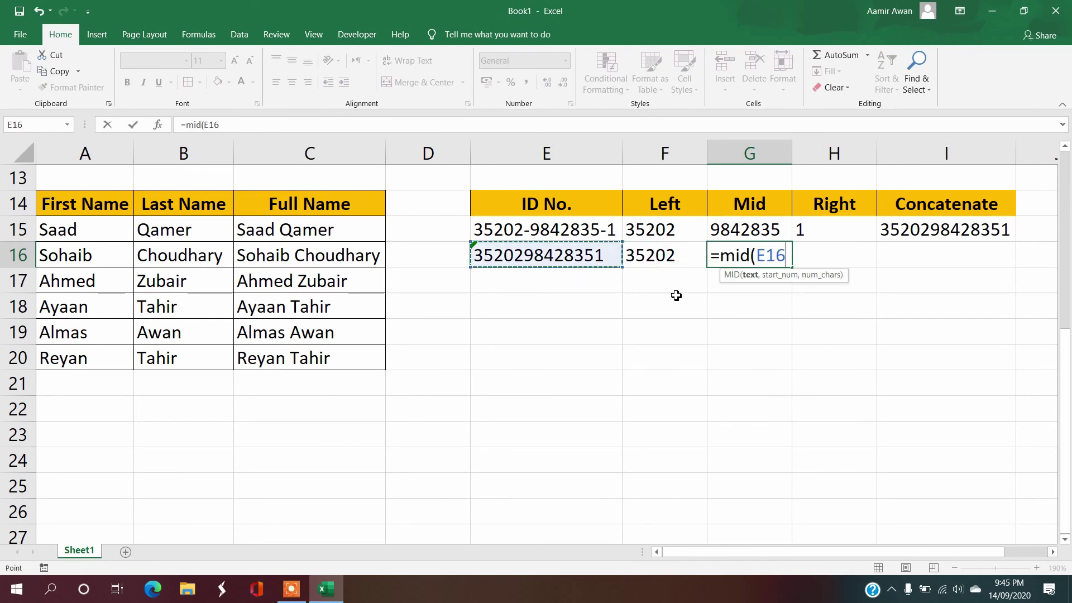
pyautogui.write(',')
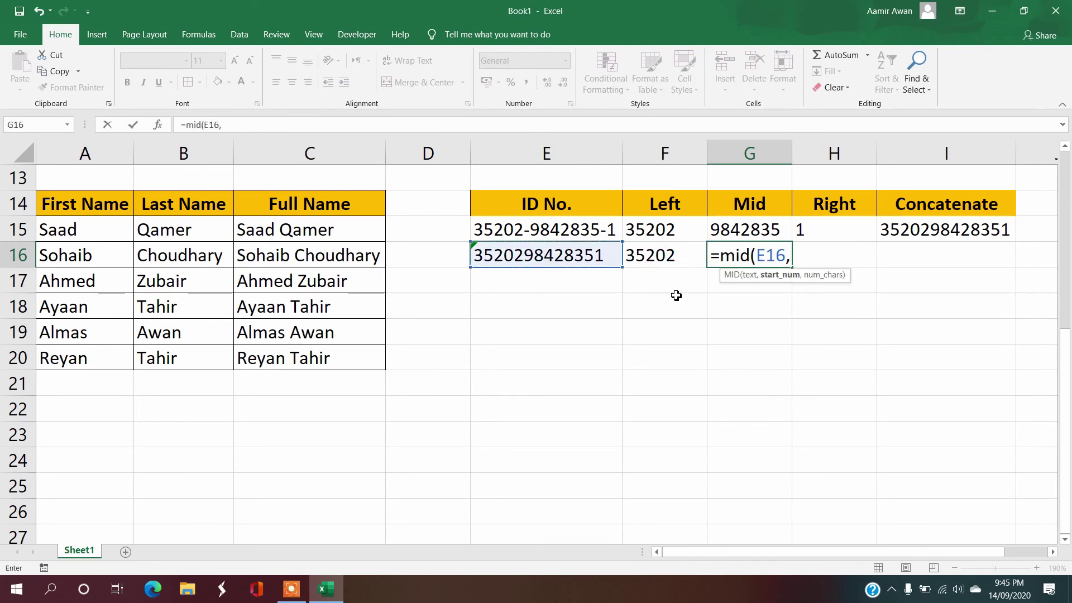
pyautogui.write('6,7')
pyautogui.press('Return')
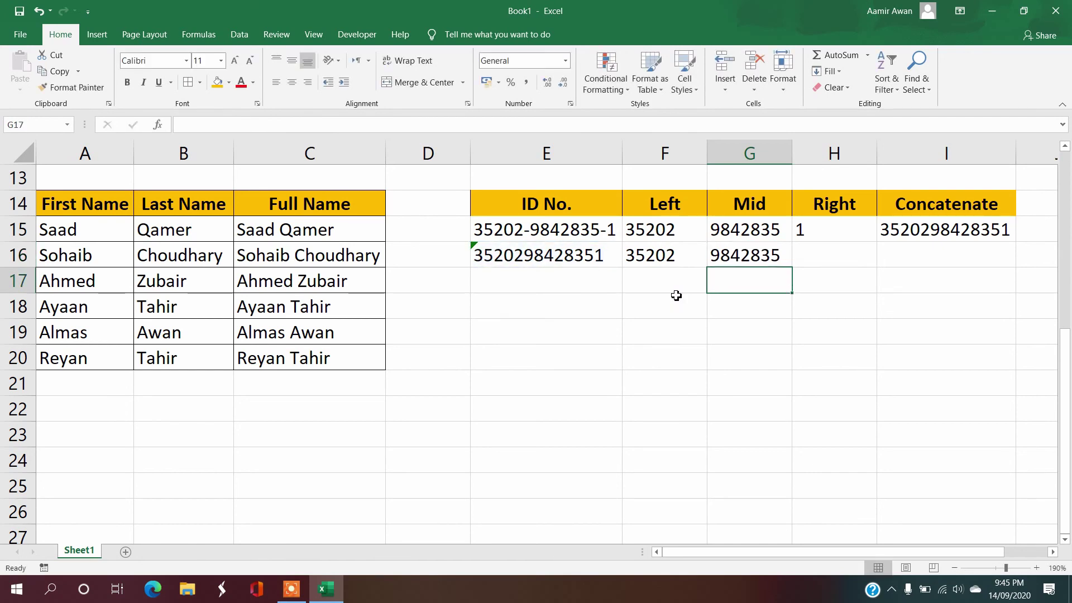
pyautogui.press('Up')
pyautogui.press('Right')
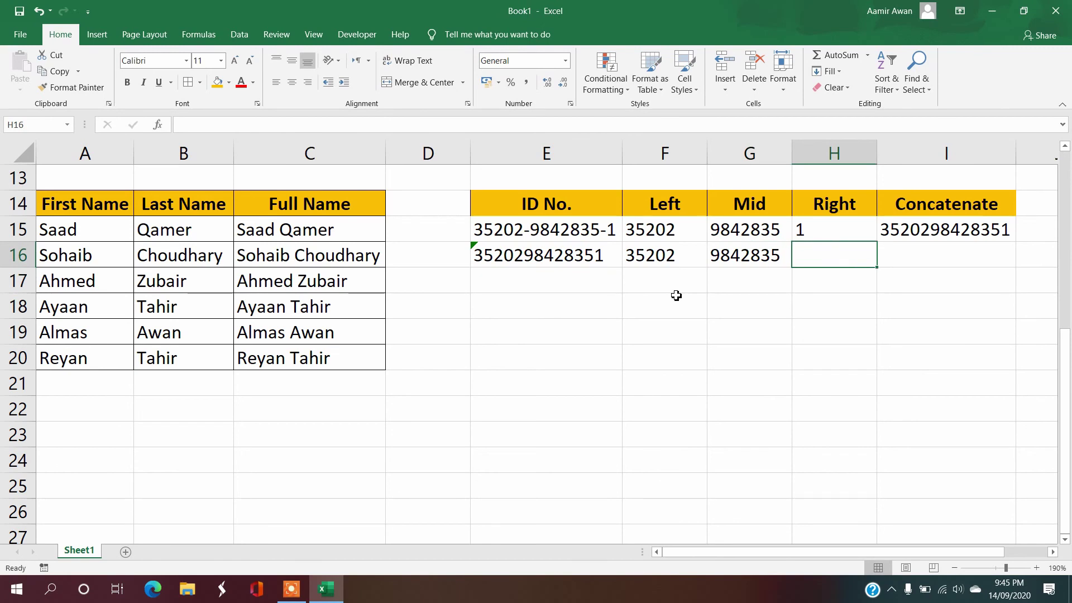
# Step: Enter =RIGHT(E16,1) in H16 to get the ID's last digit, 1
pyautogui.write('=right')
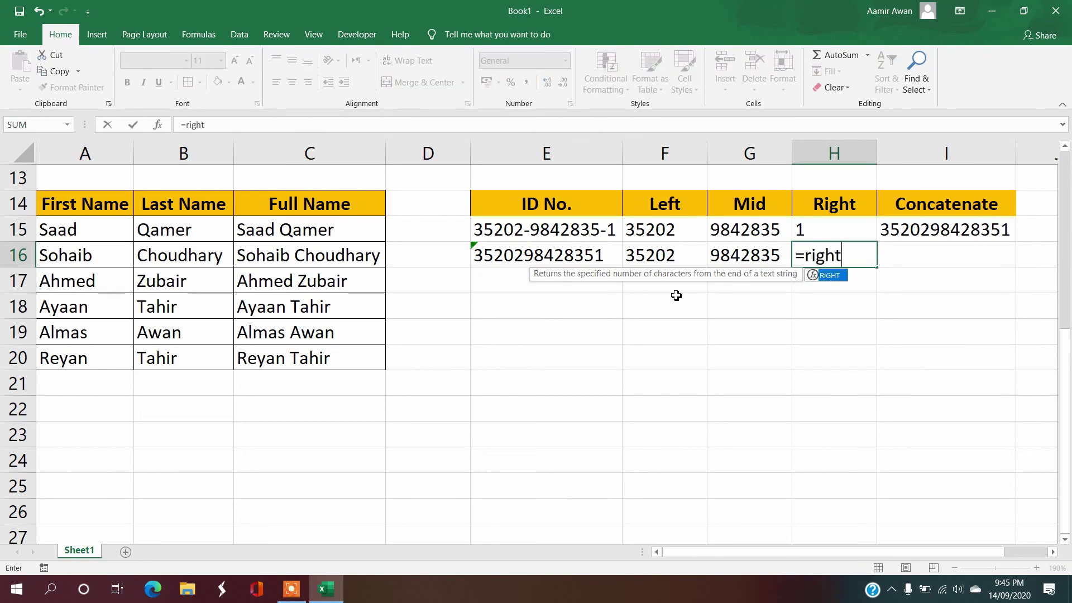
pyautogui.write('(')
pyautogui.press('Left')
pyautogui.press('Left')
pyautogui.press('Left')
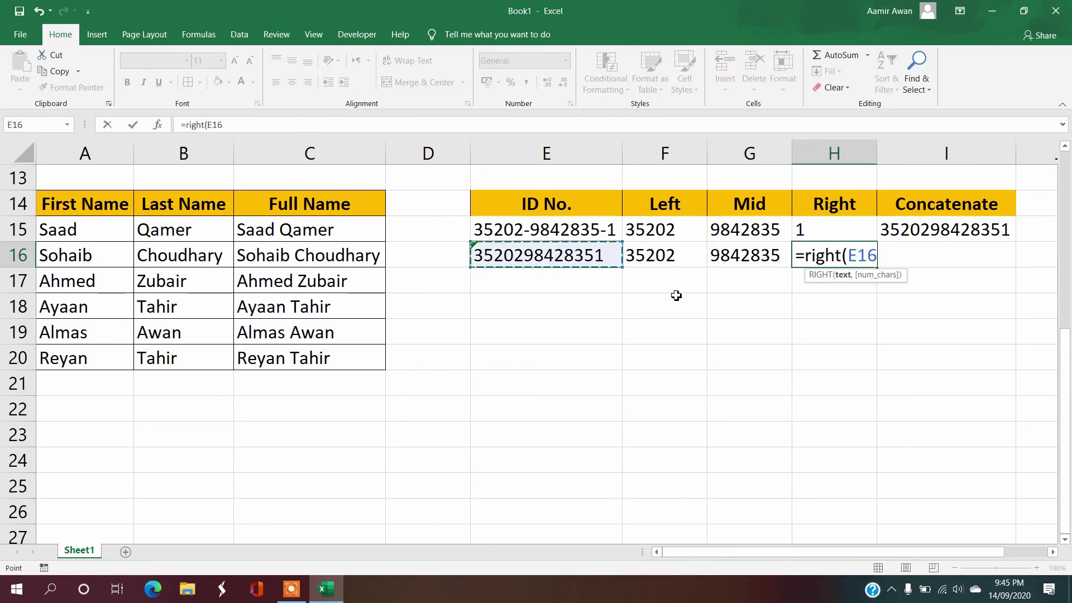
pyautogui.write(',1)')
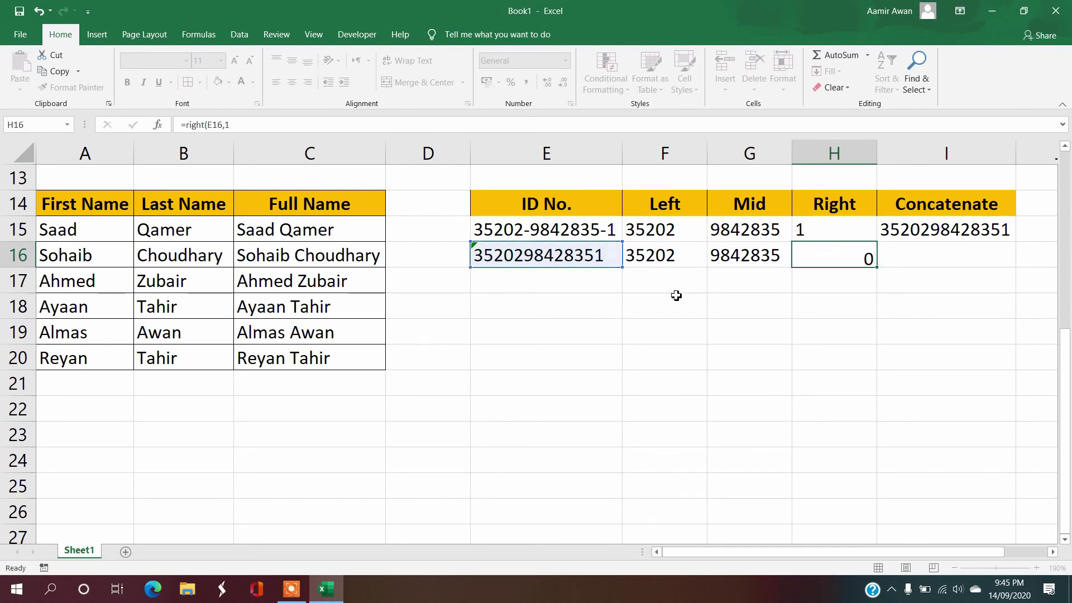
pyautogui.press('Return')
pyautogui.press('Up')
pyautogui.press('Right')
# Step: Build =CONCATENATE(F16,"-",G16,"-",H16) in I16 to join the three ID parts with hyphens
pyautogui.write('=')
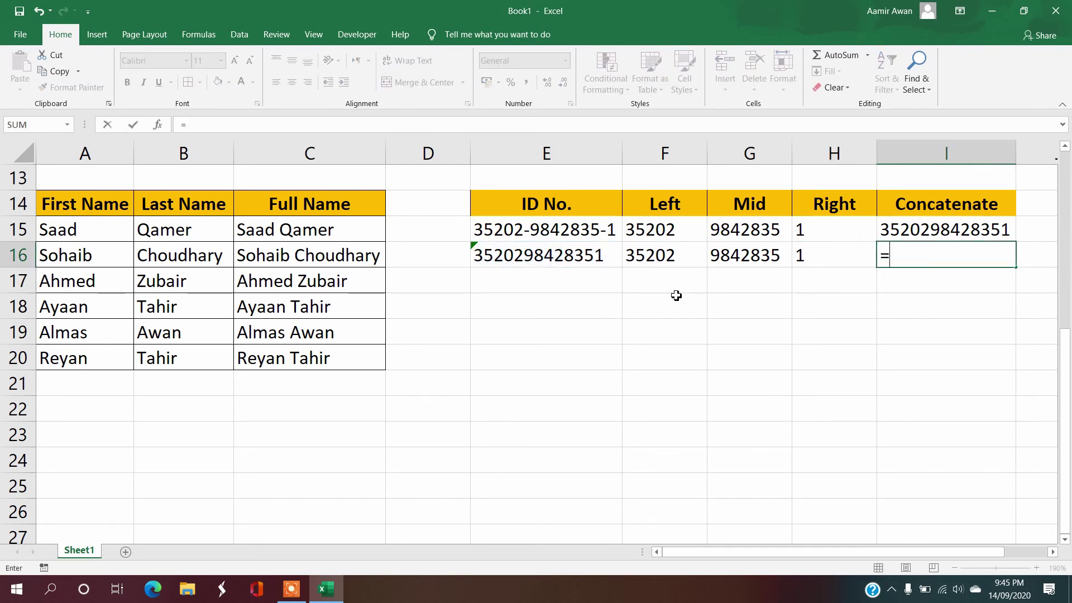
pyautogui.write('c0nca')
pyautogui.press('BackSpace')
pyautogui.press('BackSpace')
pyautogui.press('BackSpace')
pyautogui.press('BackSpace')
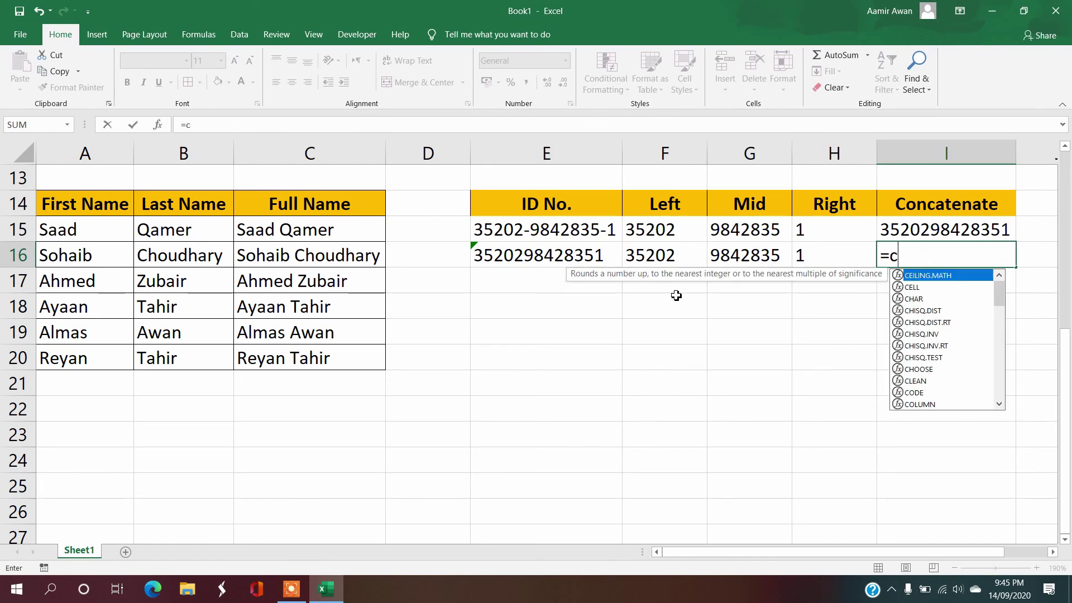
pyautogui.write('oncate')
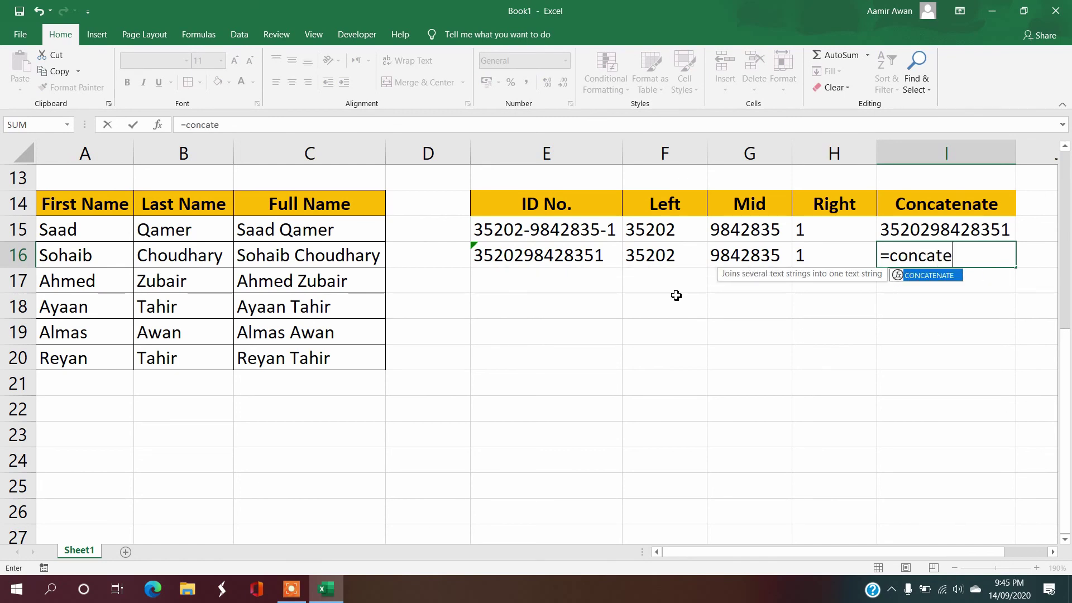
pyautogui.write('nate(')
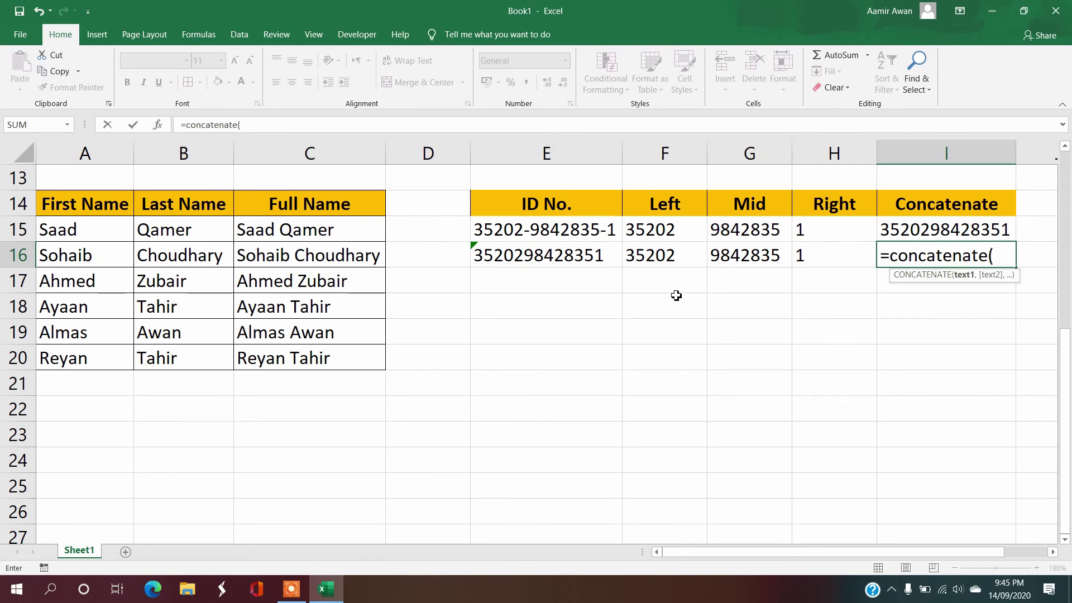
pyautogui.press('Left')
pyautogui.press('Left')
pyautogui.press('Left')
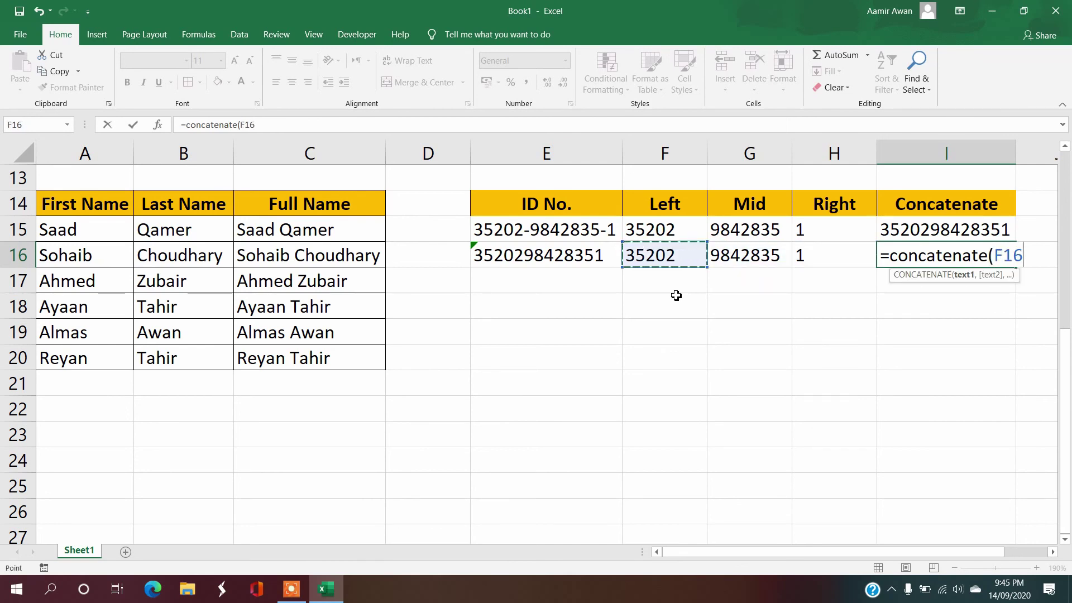
pyautogui.write(',"')
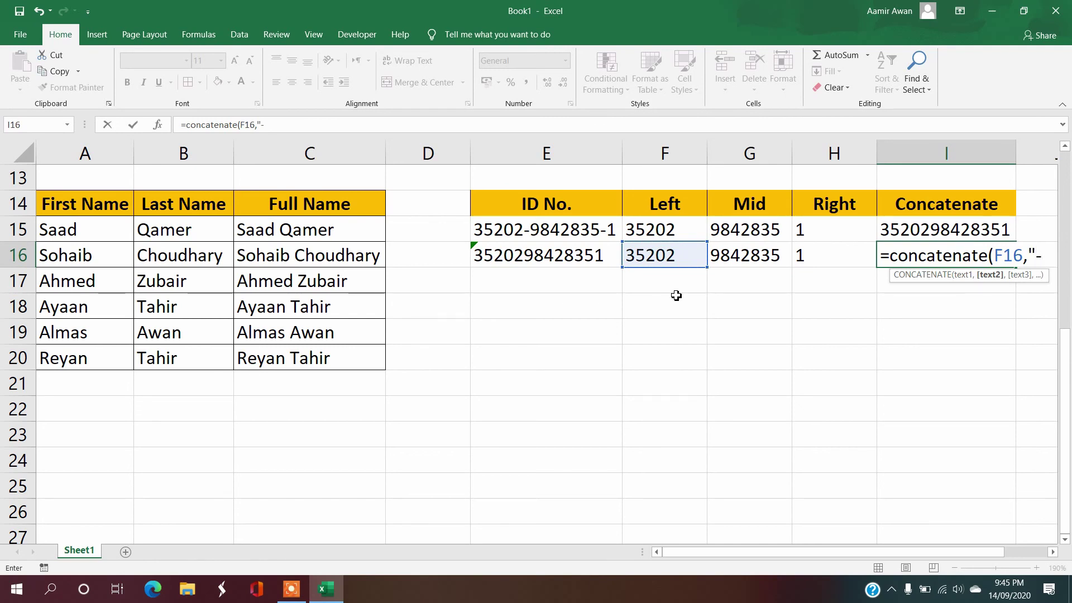
pyautogui.write('-"')
pyautogui.moveTo(869, 554); pyautogui.dragTo(969, 508)
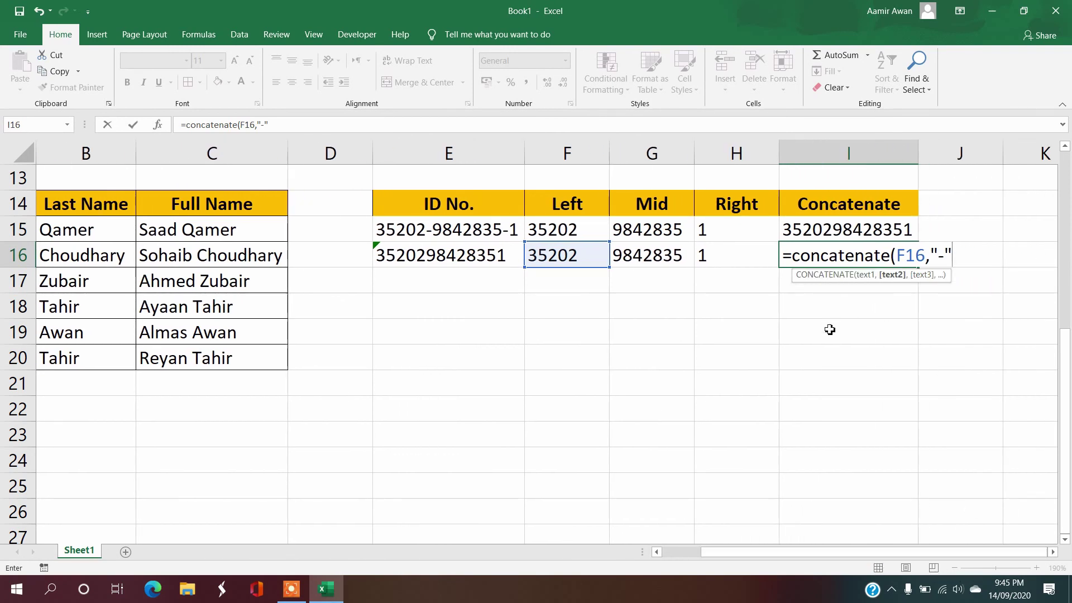
pyautogui.write(',')
pyautogui.press('Left')
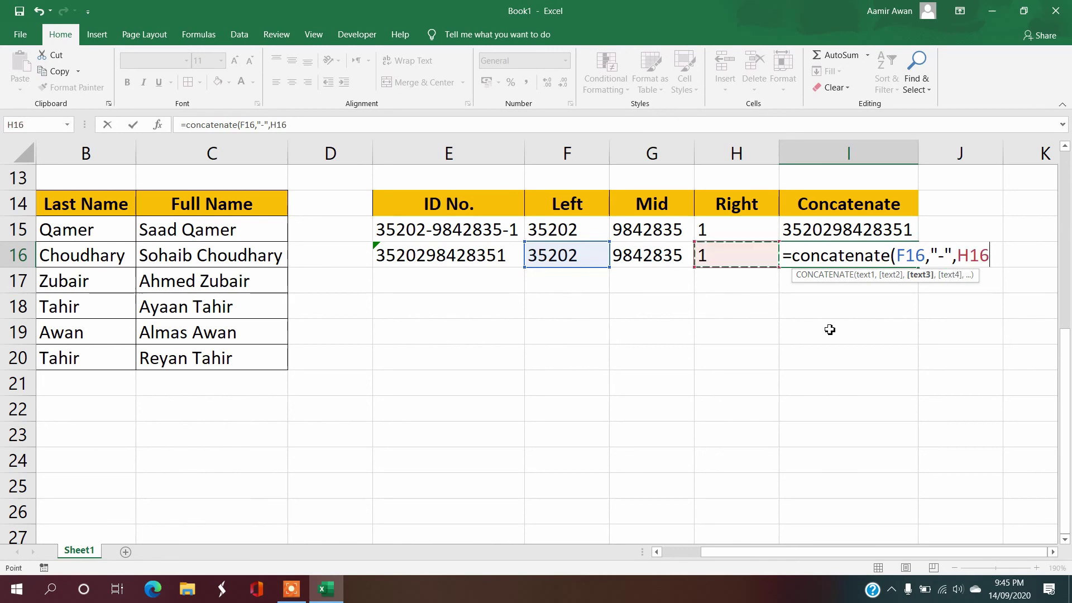
pyautogui.press('Left')
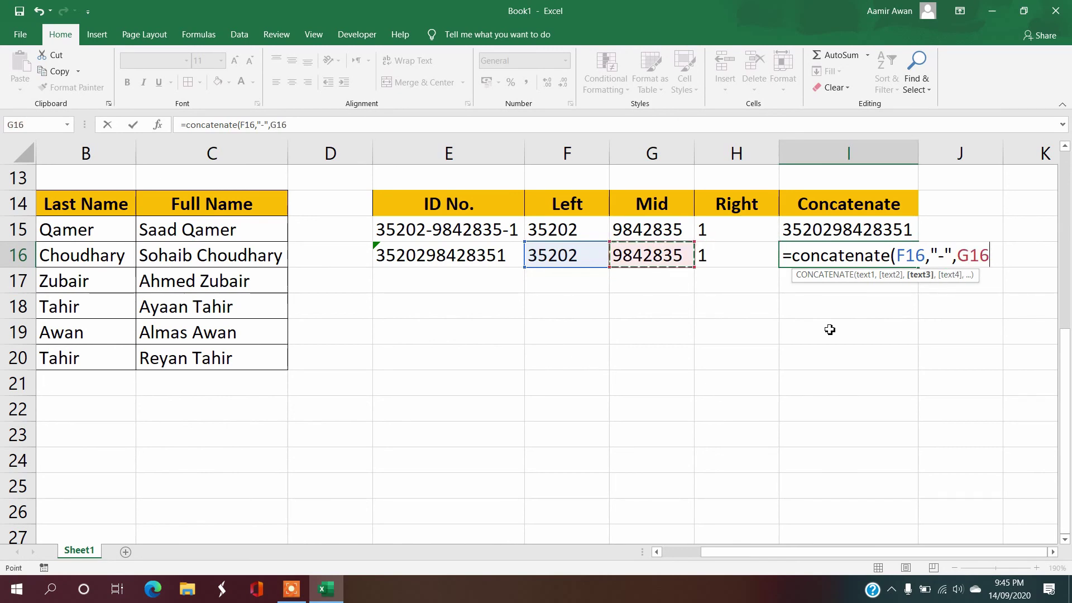
pyautogui.write(',"')
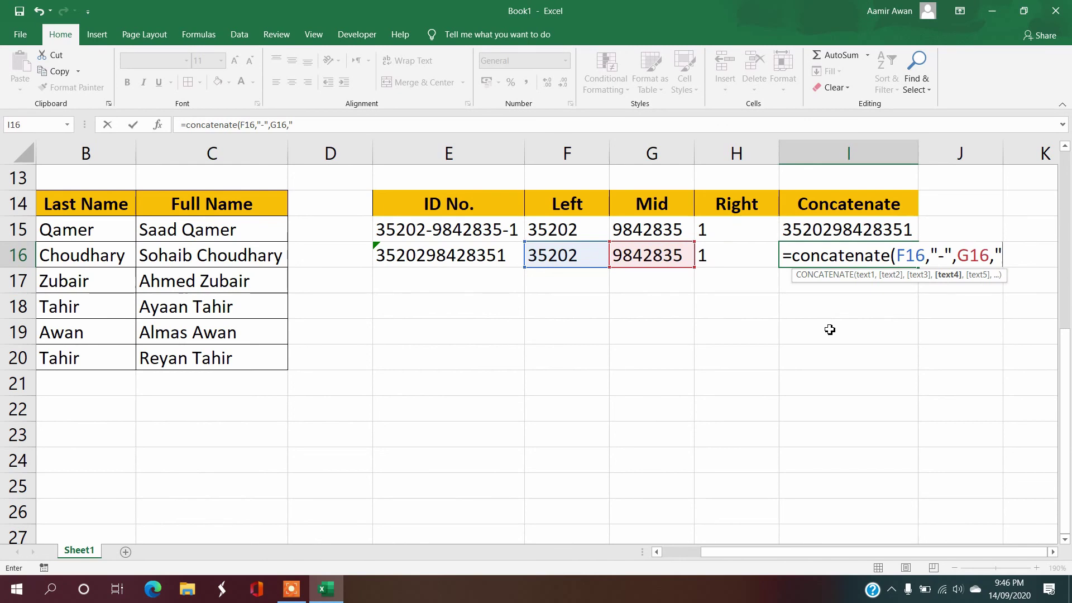
pyautogui.write('-",')
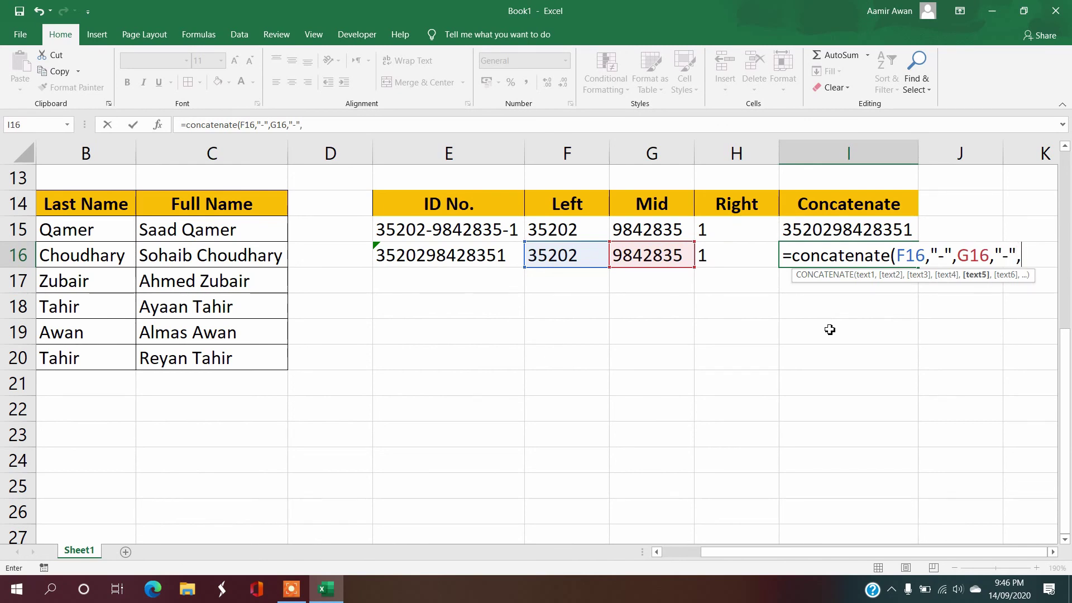
pyautogui.press('Left')
pyautogui.press('Left')
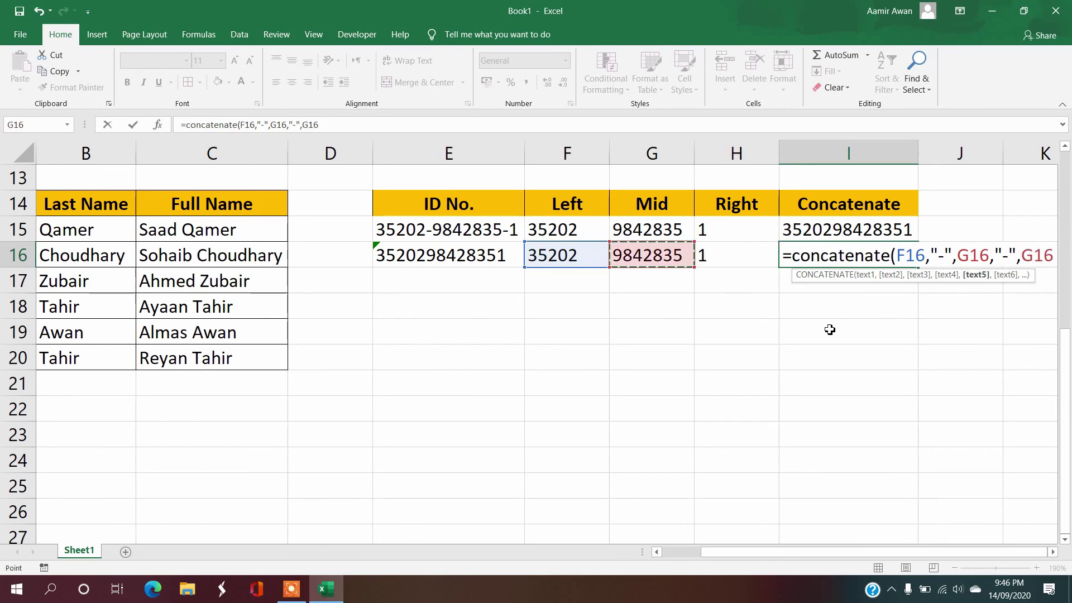
pyautogui.press('Right')
pyautogui.write(')')
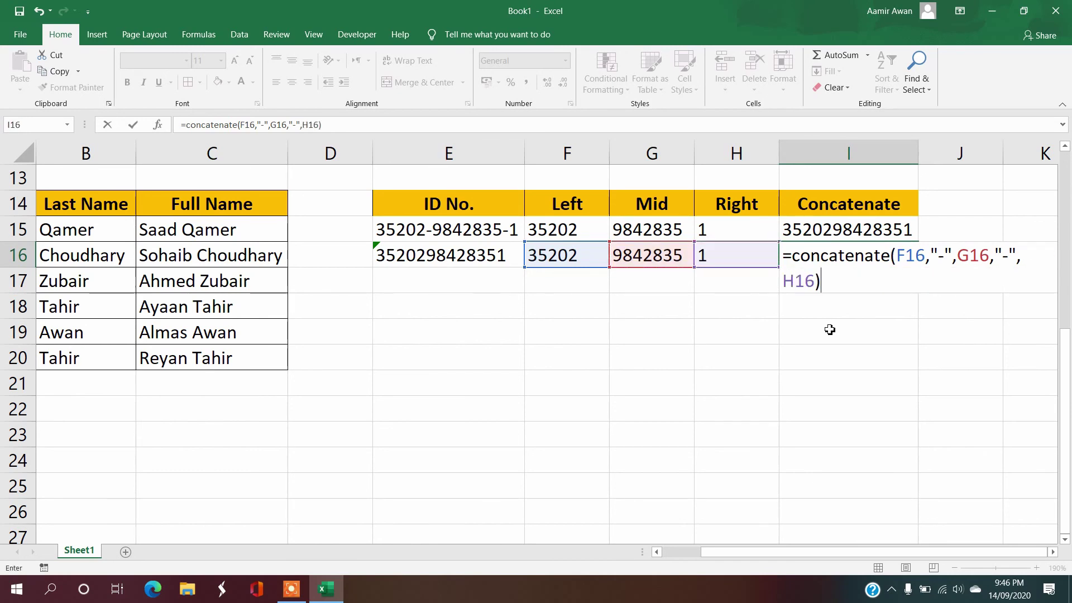
pyautogui.press('Return')
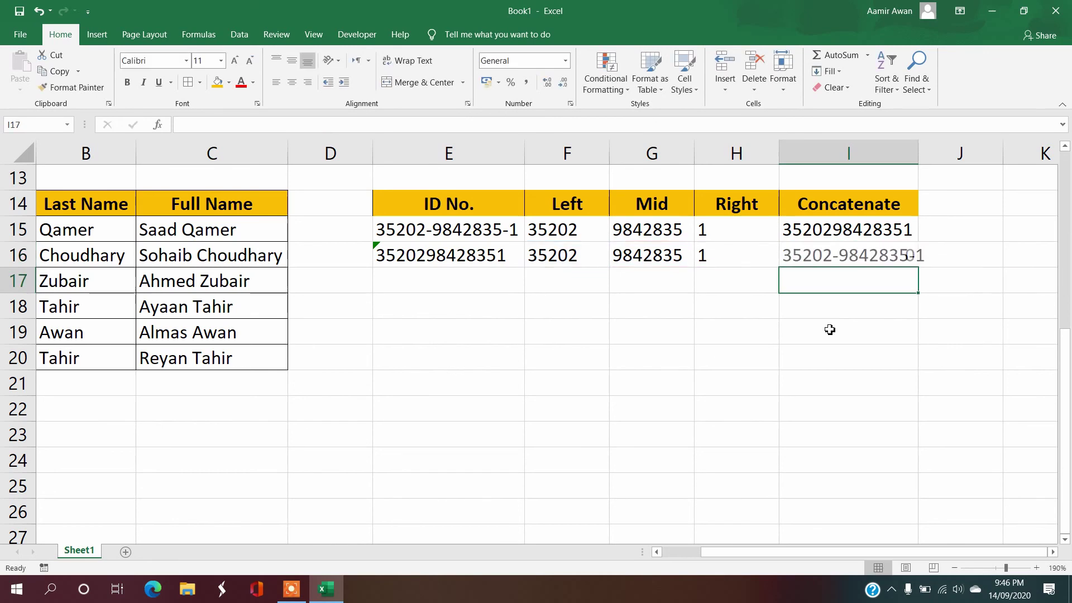
pyautogui.press('Up')
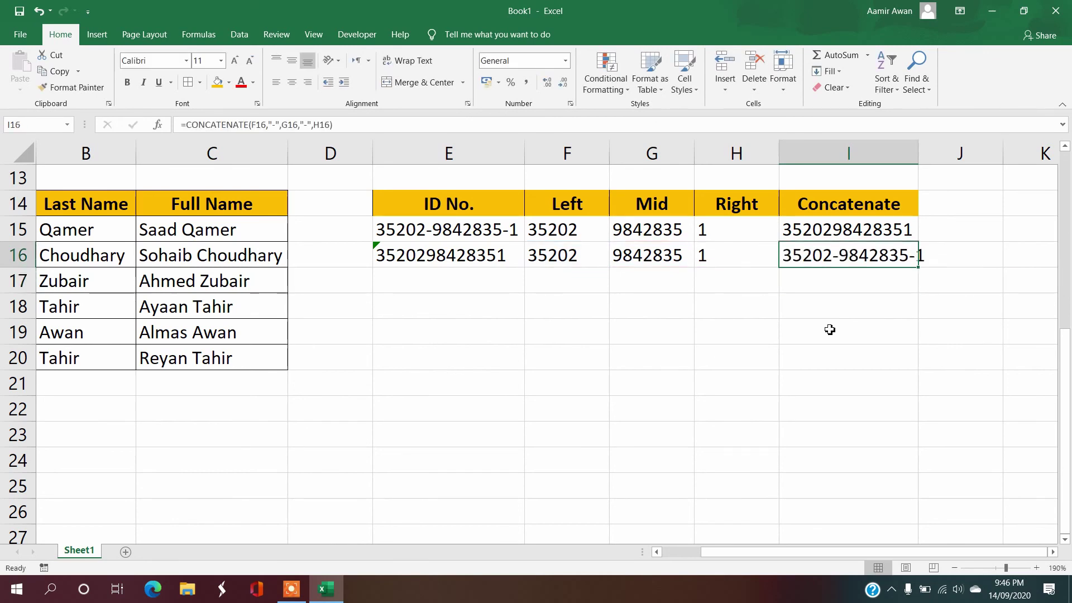
pyautogui.doubleClick(917, 153)
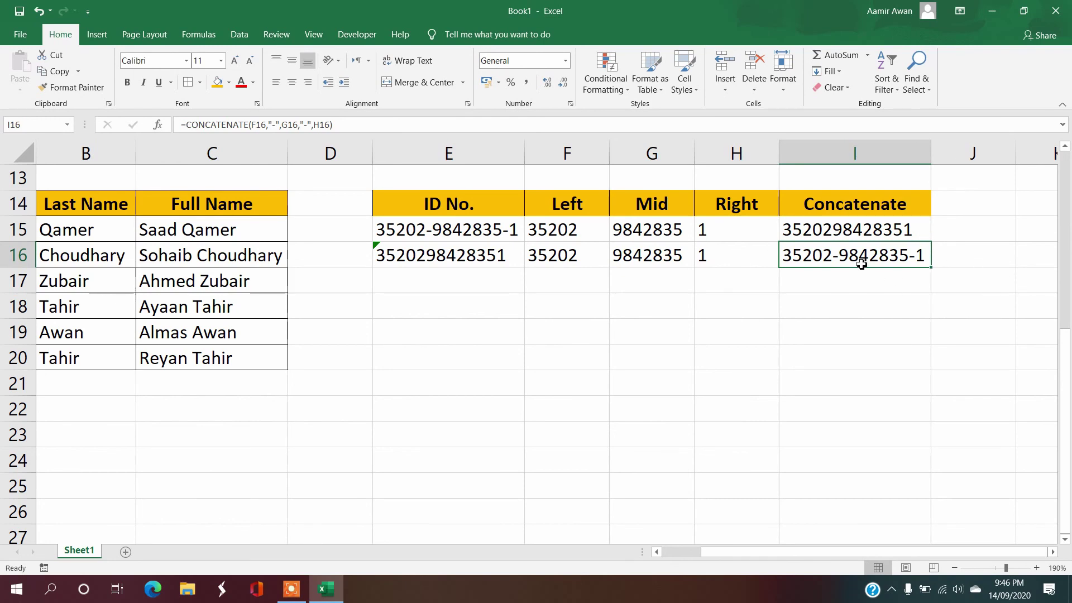
# Step: Select E15 and I15 to compare the original ID with the first joined result
pyautogui.keyDown('ctrl'); pyautogui.click(488, 238); pyautogui.keyUp('ctrl')
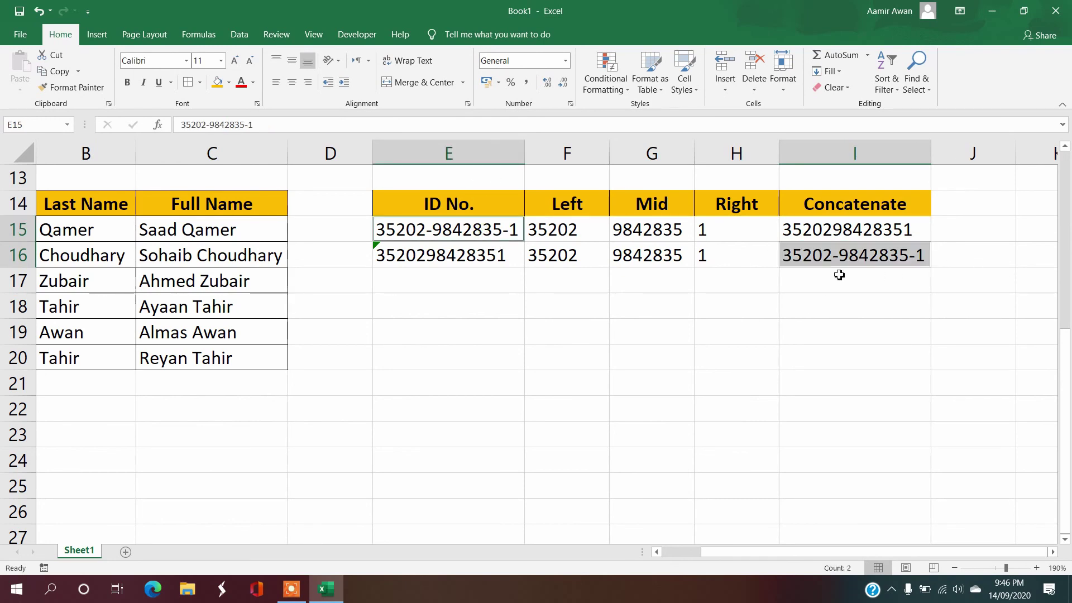
pyautogui.keyDown('ctrl'); pyautogui.click(840, 231); pyautogui.keyUp('ctrl')
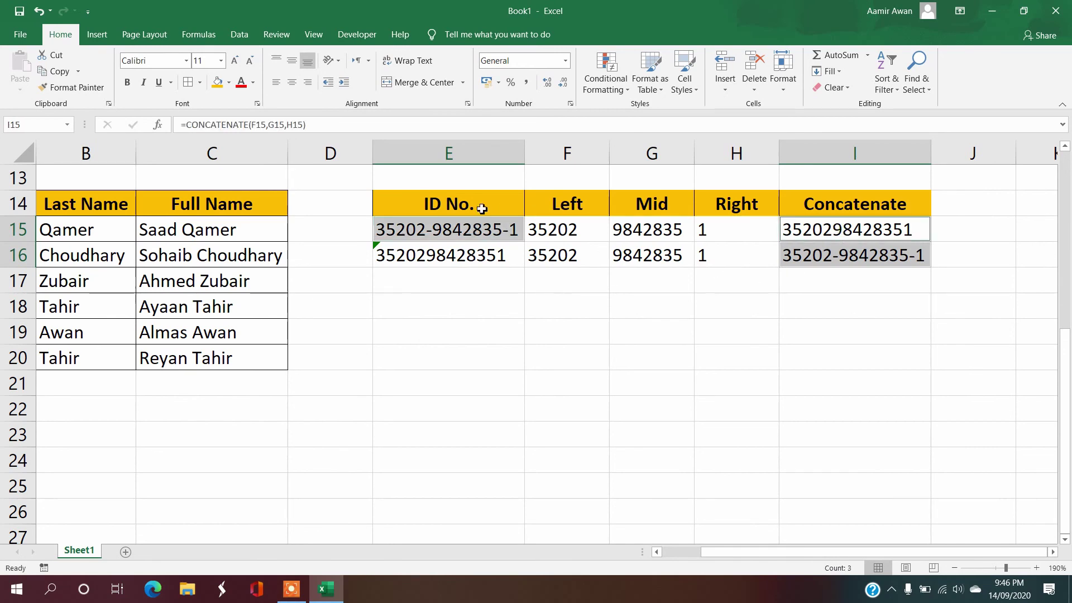
pyautogui.click(500, 316)
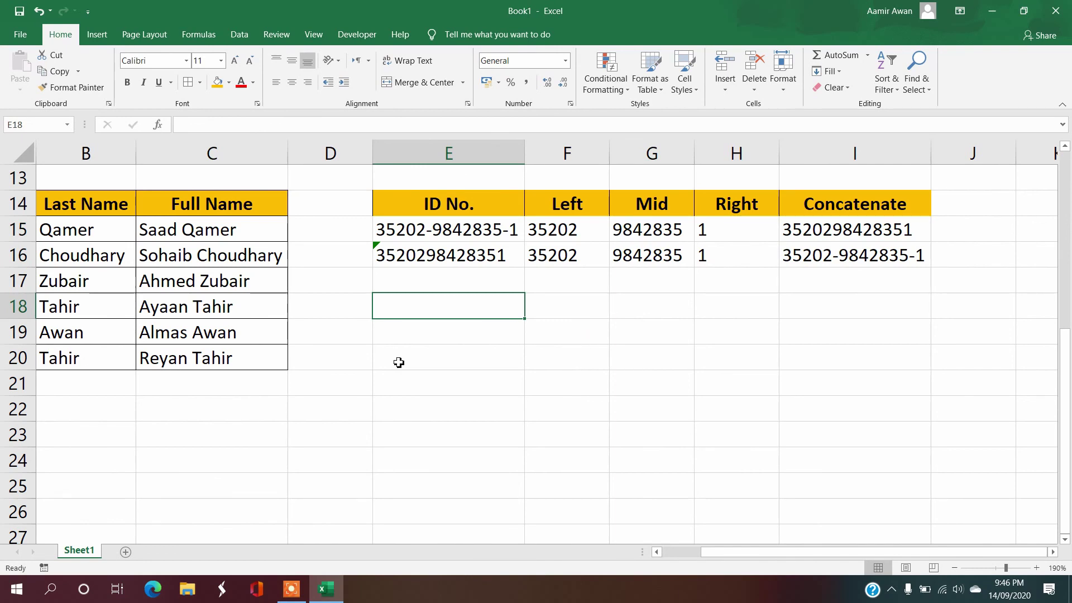
# Step: Apply All Borders to the ID table E14:I16
pyautogui.keyDown('ctrl'); pyautogui.scroll(-3, 467, 384); pyautogui.keyUp('ctrl')
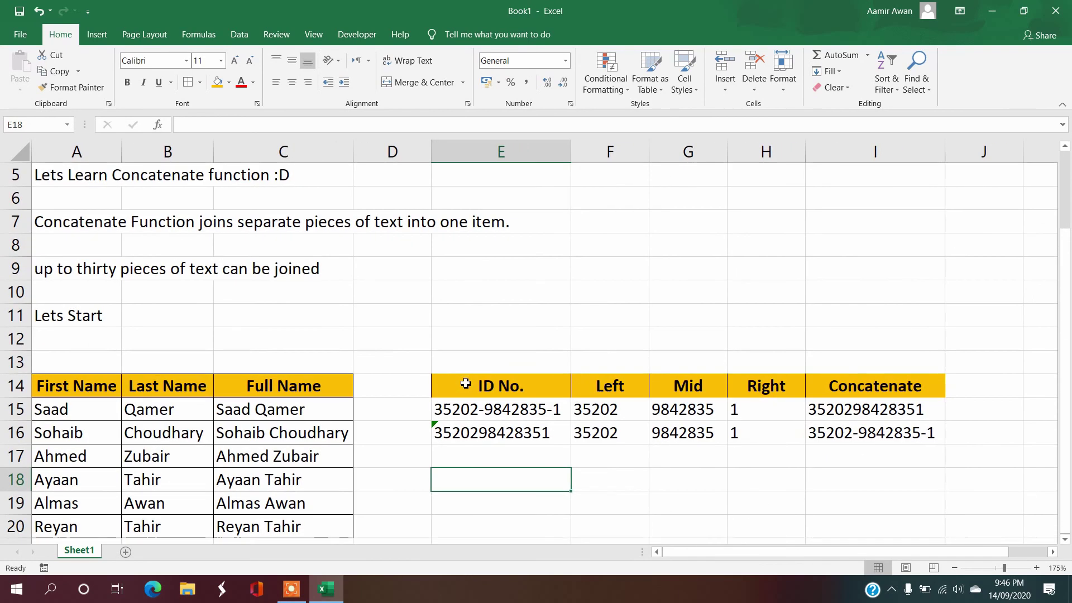
pyautogui.keyDown('ctrl'); pyautogui.scroll(-3, 404, 327); pyautogui.keyUp('ctrl')
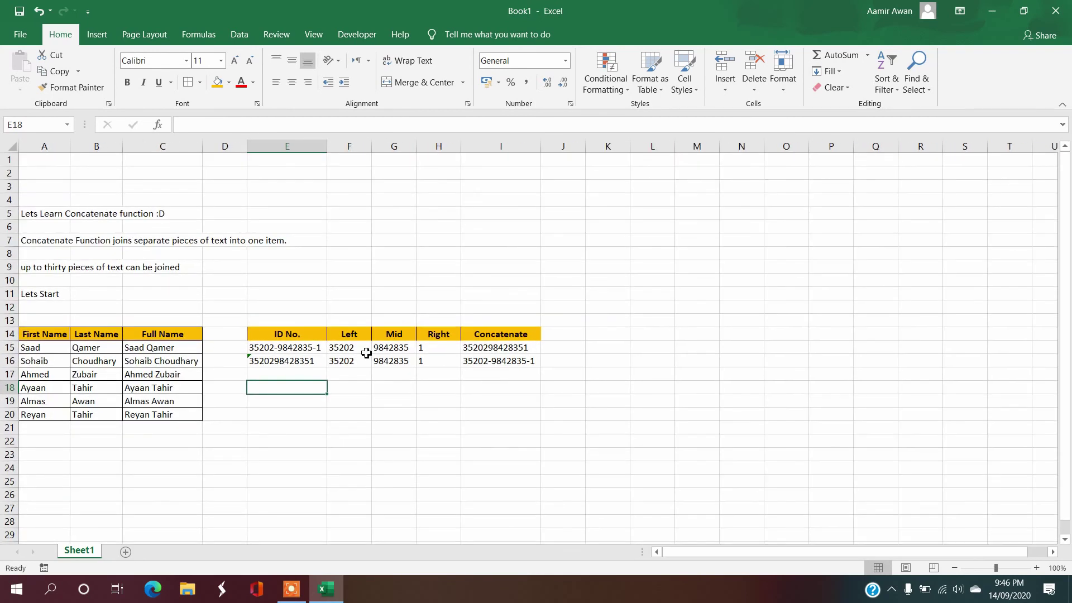
pyautogui.moveTo(306, 338); pyautogui.dragTo(524, 363)
pyautogui.click(188, 83)
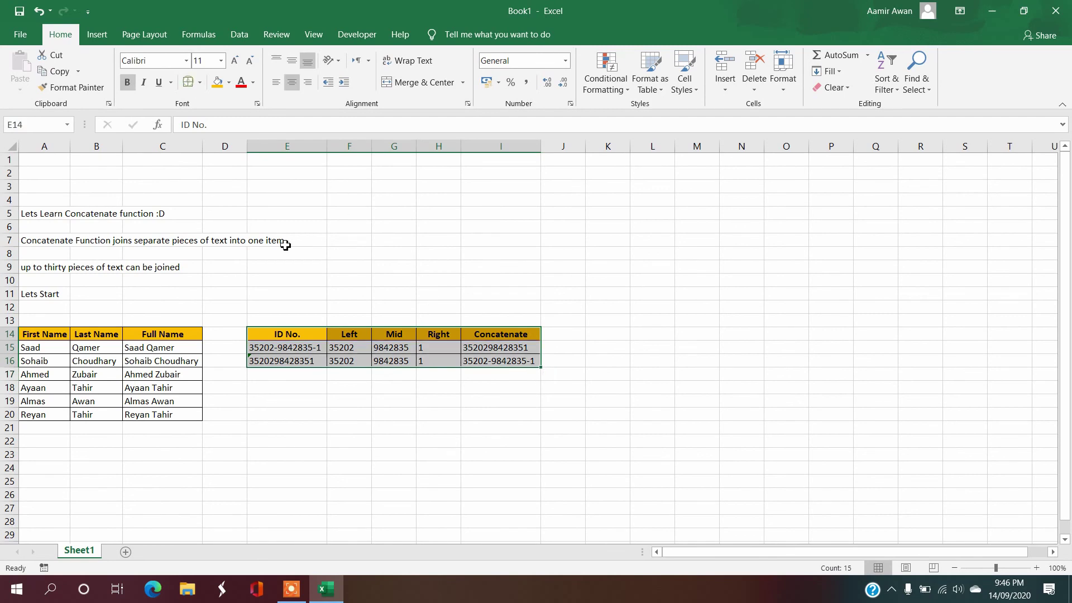
# Step: Delete rows 2–11 of introductory text so both tables move to the top
pyautogui.click(309, 294)
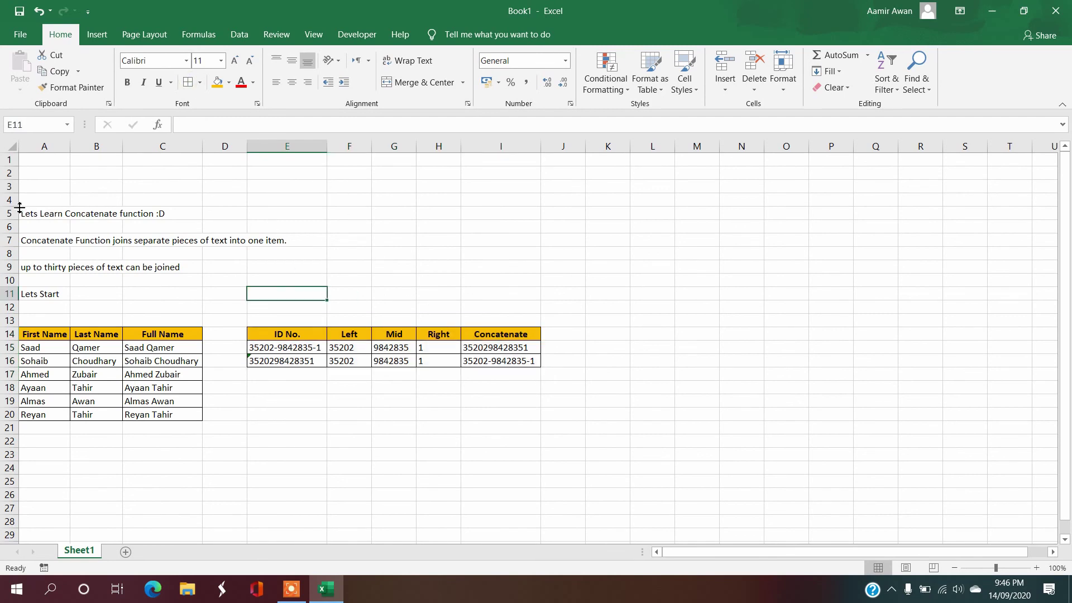
pyautogui.moveTo(9, 175); pyautogui.dragTo(26, 293)
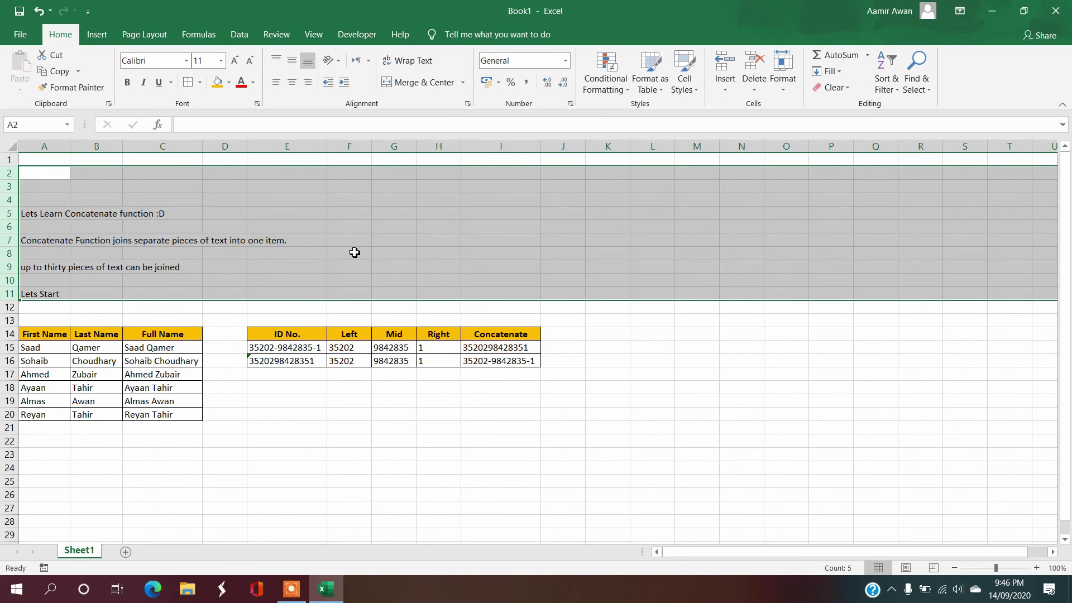
pyautogui.hotkey('ctrl', '-')
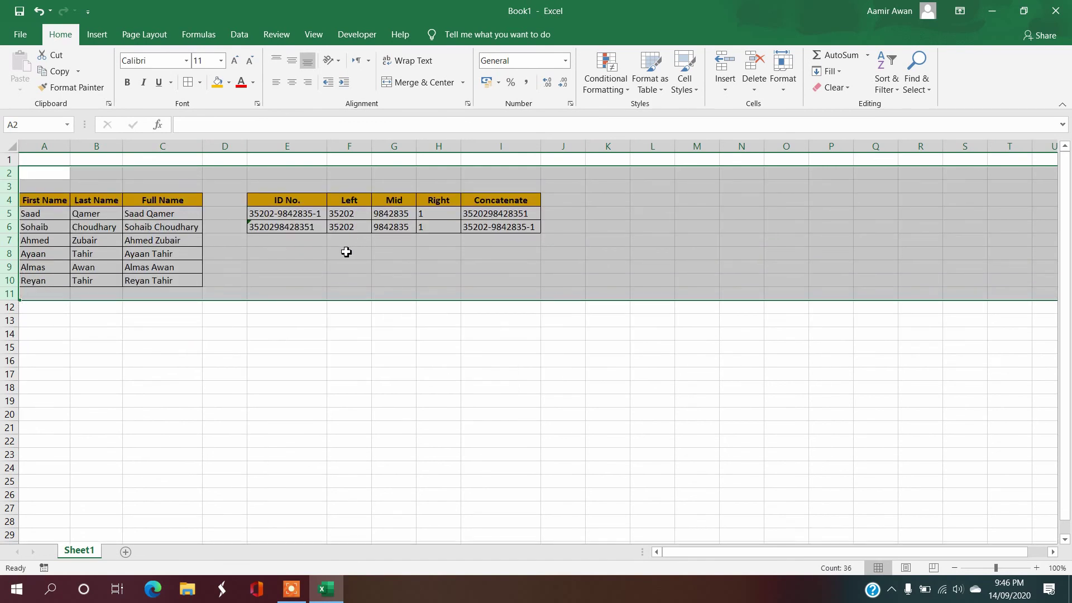
# Step: In C14, type the note 'Hope you enjoy don't forget to subscribe and comment to learn more'
pyautogui.click(266, 356)
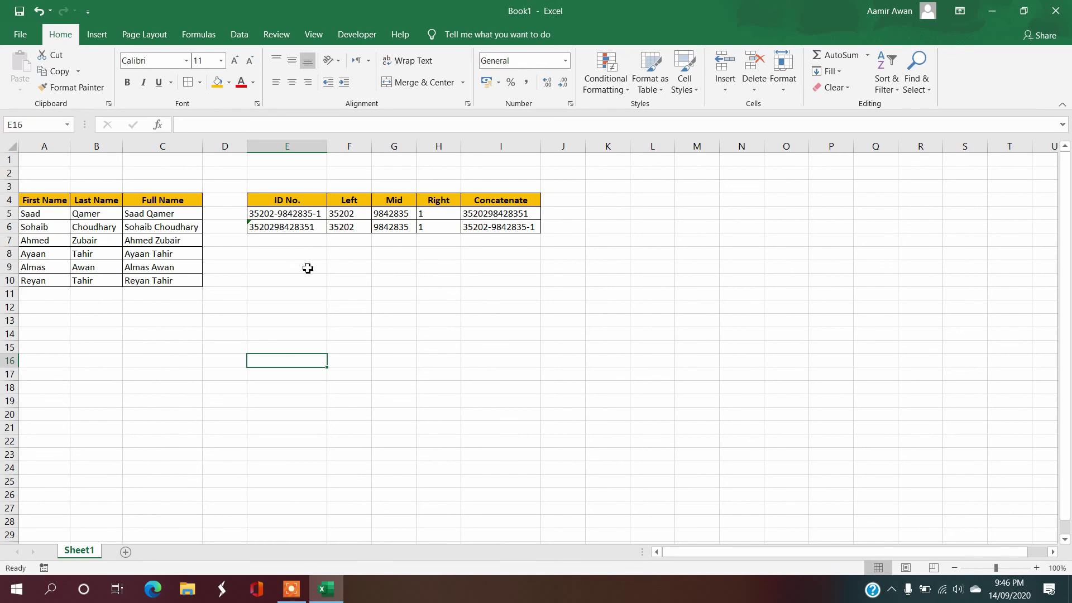
pyautogui.click(189, 335)
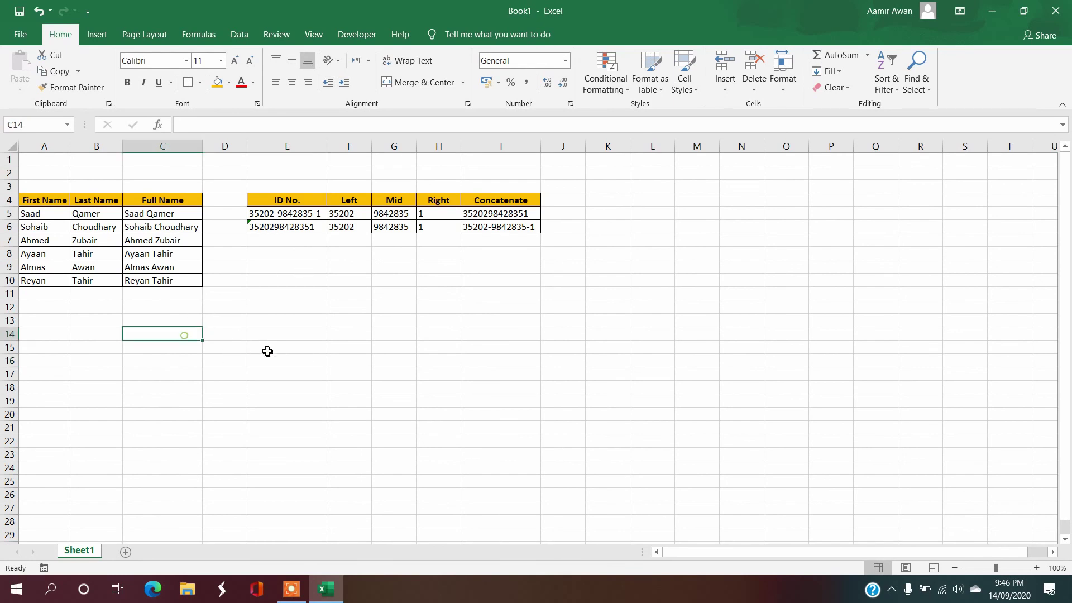
pyautogui.write('Hope')
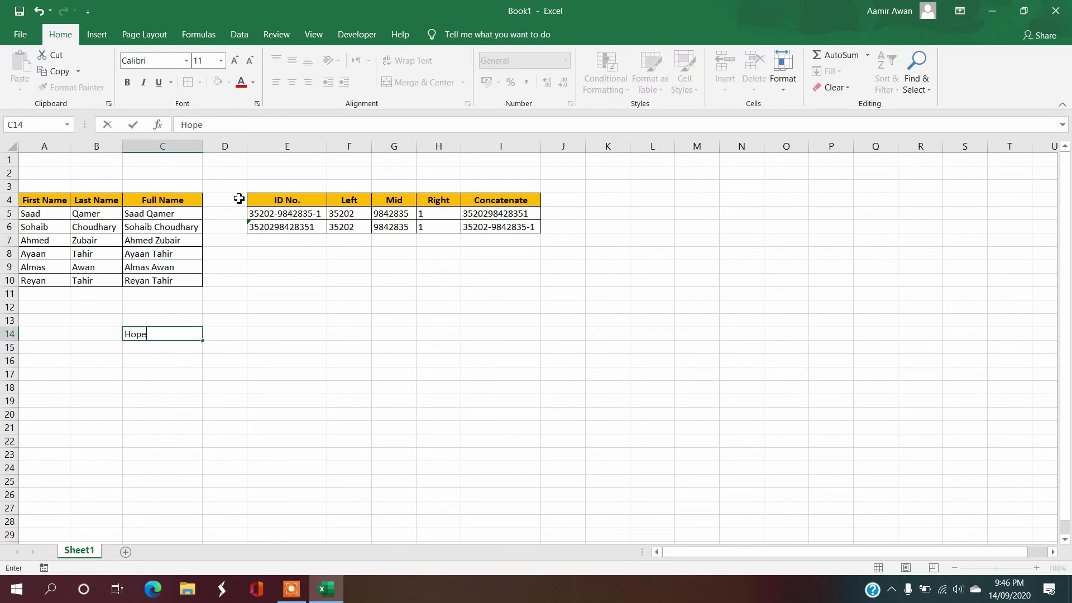
pyautogui.write(' you enjoy do')
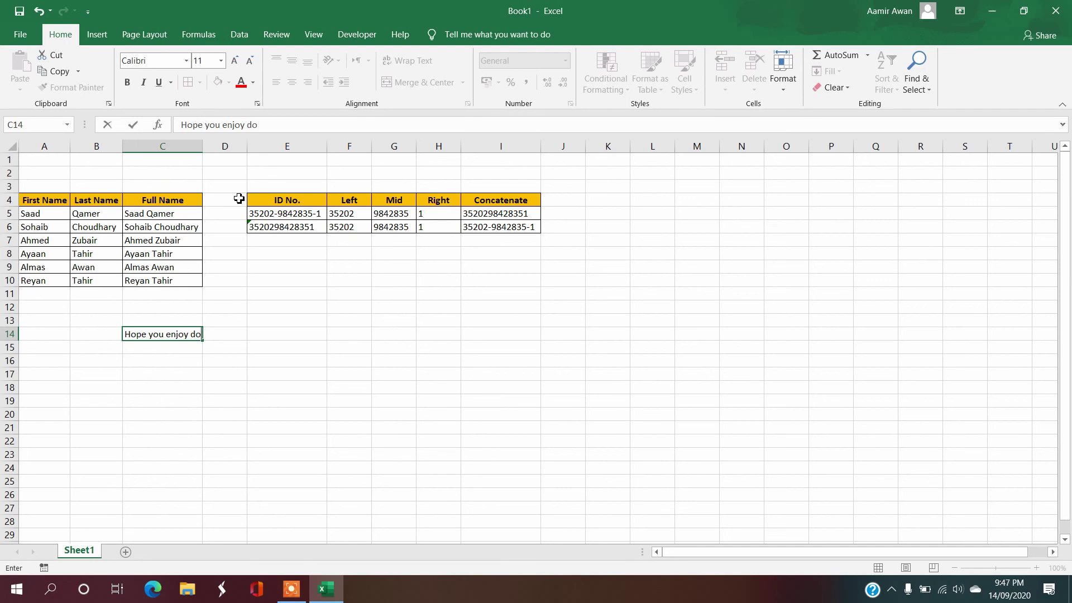
pyautogui.write("n't forget to sub")
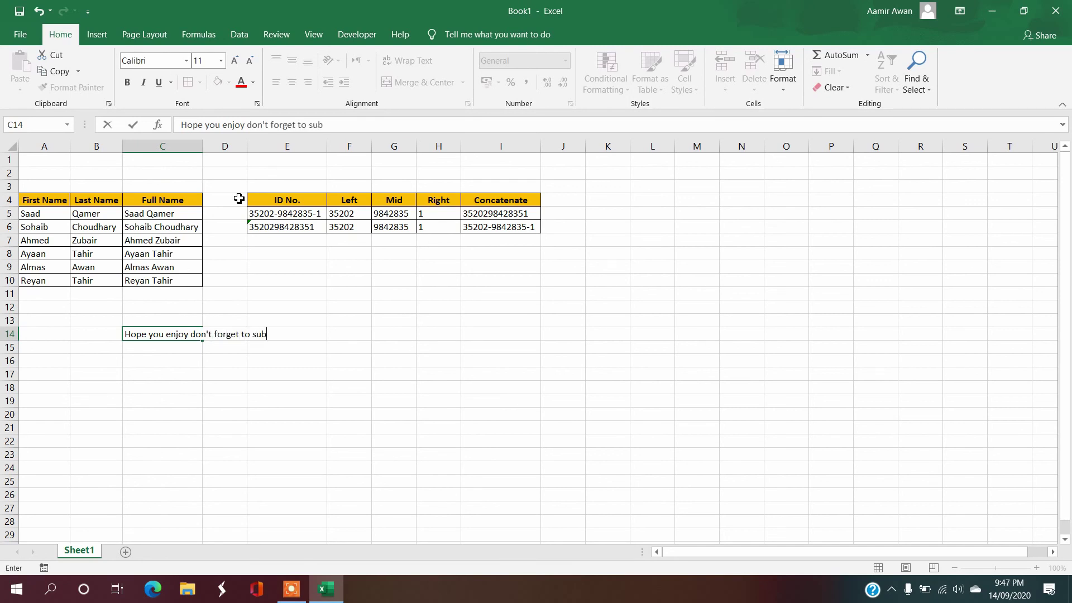
pyautogui.write('scribe and con')
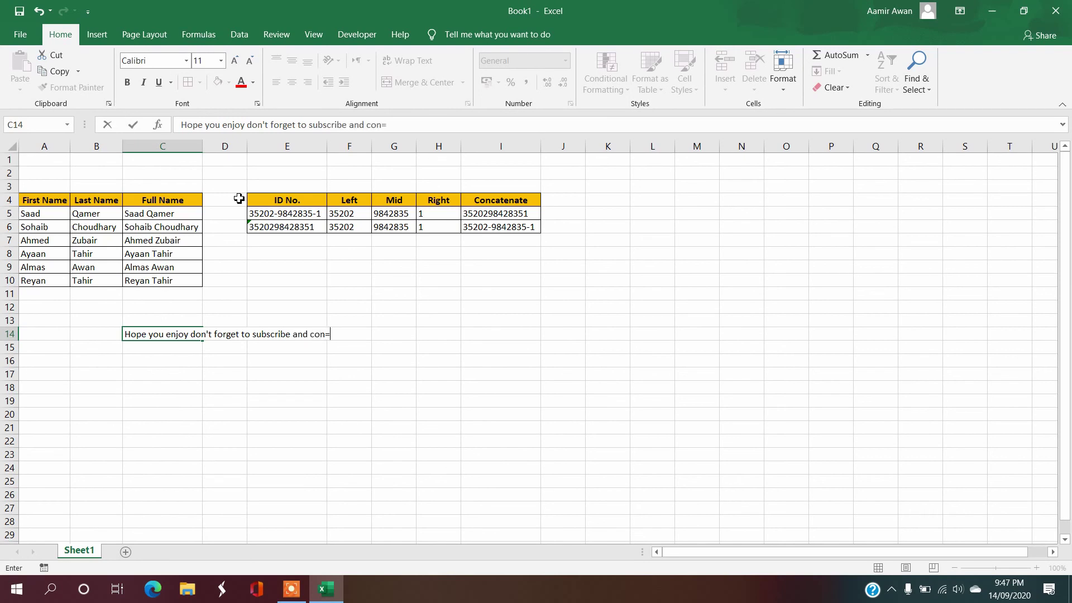
pyautogui.write('=')
pyautogui.press('BackSpace')
pyautogui.press('BackSpace')
pyautogui.write('mment to learn more')
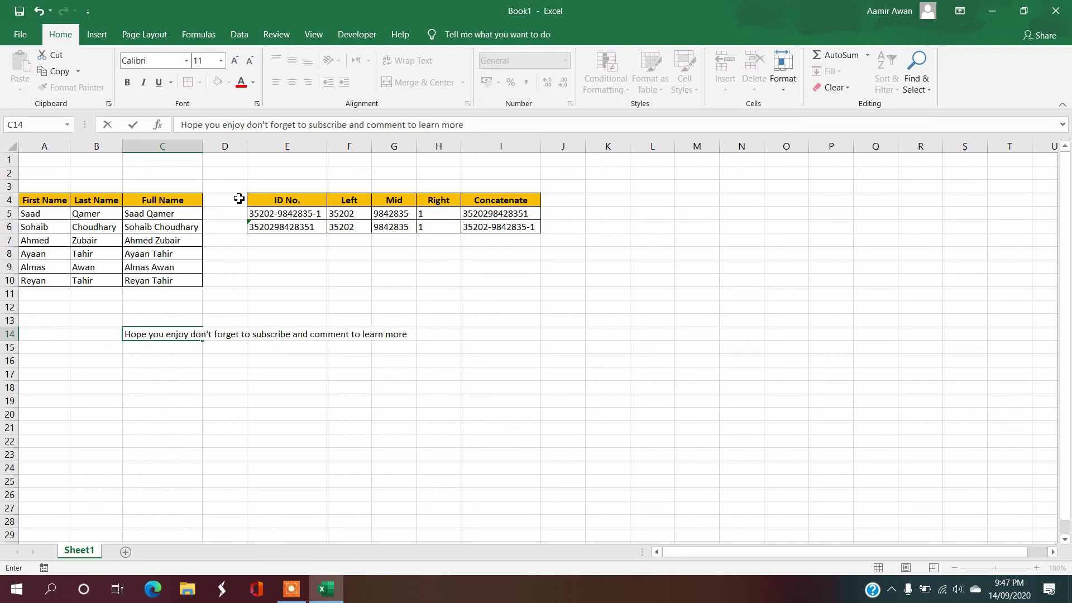
pyautogui.write(' fuctions')
# Step: Commit the C14 note and correct its misspelling to 'functions'
pyautogui.press('Return')
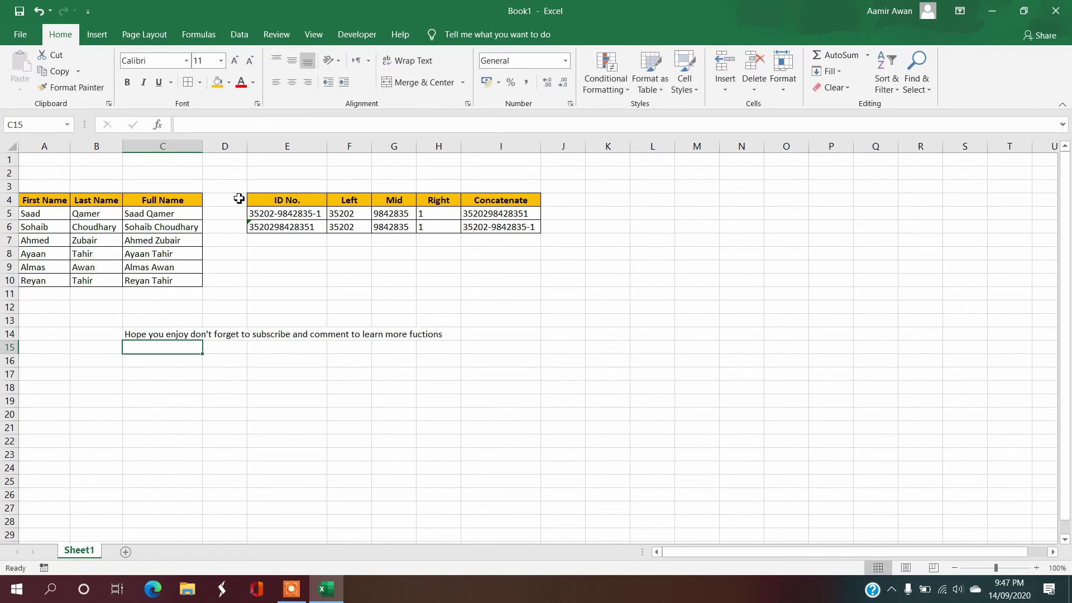
pyautogui.press('Up')
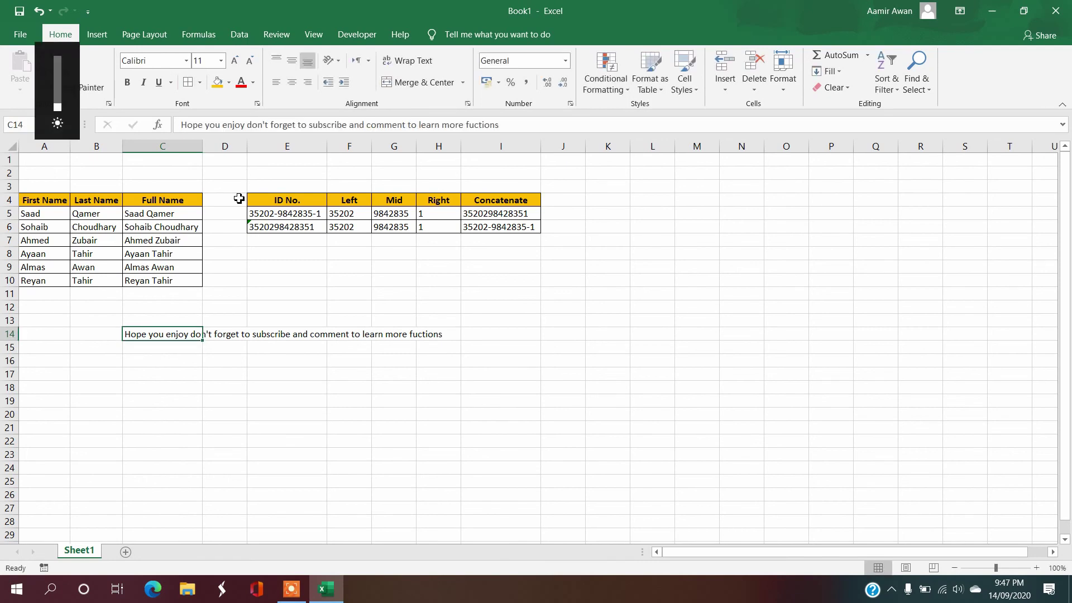
pyautogui.press('F2')
pyautogui.press('Left')
pyautogui.press('Left')
pyautogui.press('Left')
pyautogui.press('Left')
pyautogui.press('Left')
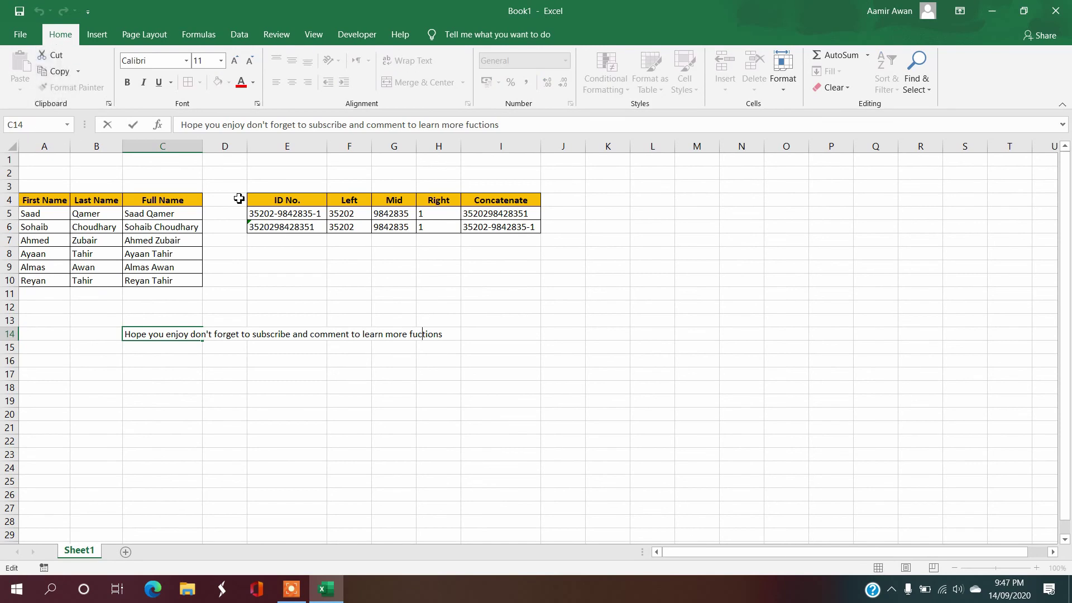
pyautogui.write('n')
pyautogui.press('Return')
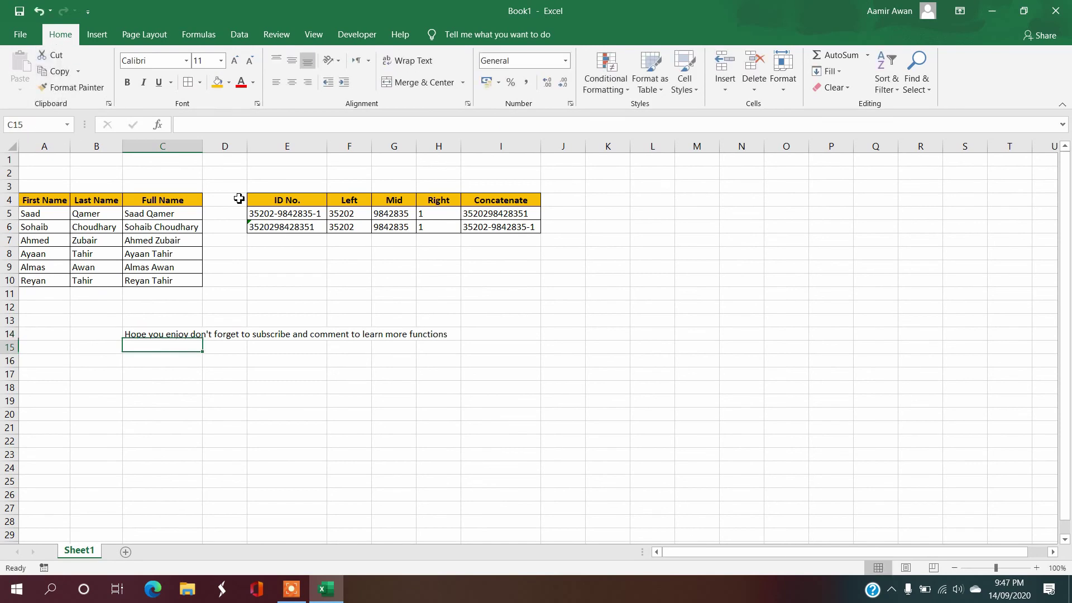
# Step: Enter 'Soon we will start Excel VBA so stay tuned with us' in C16, then select C14:C16
pyautogui.press('Return')
pyautogui.write('s')
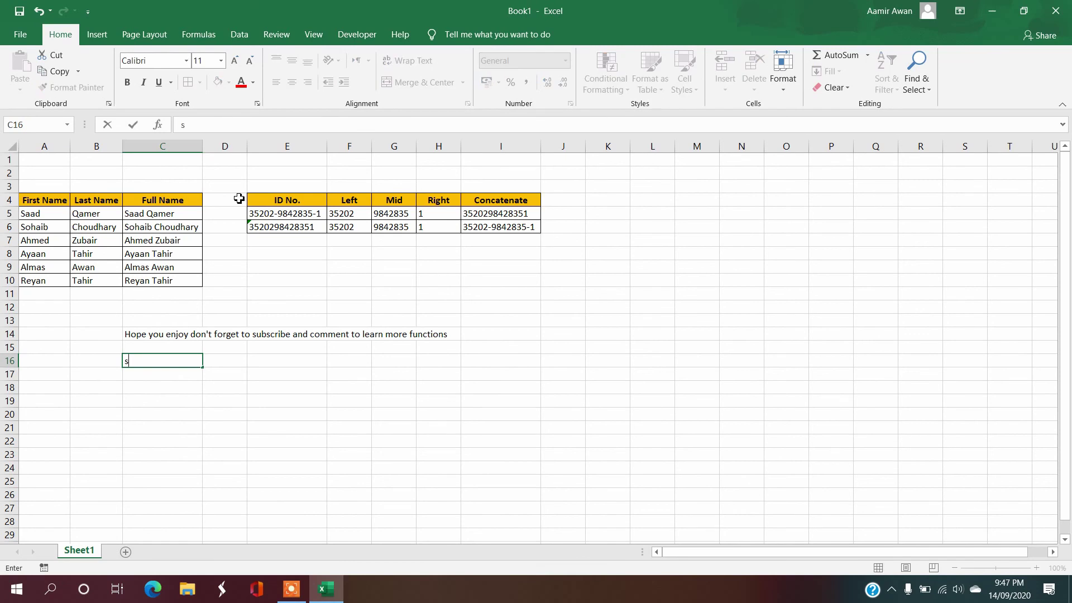
pyautogui.write('Soon we will start ')
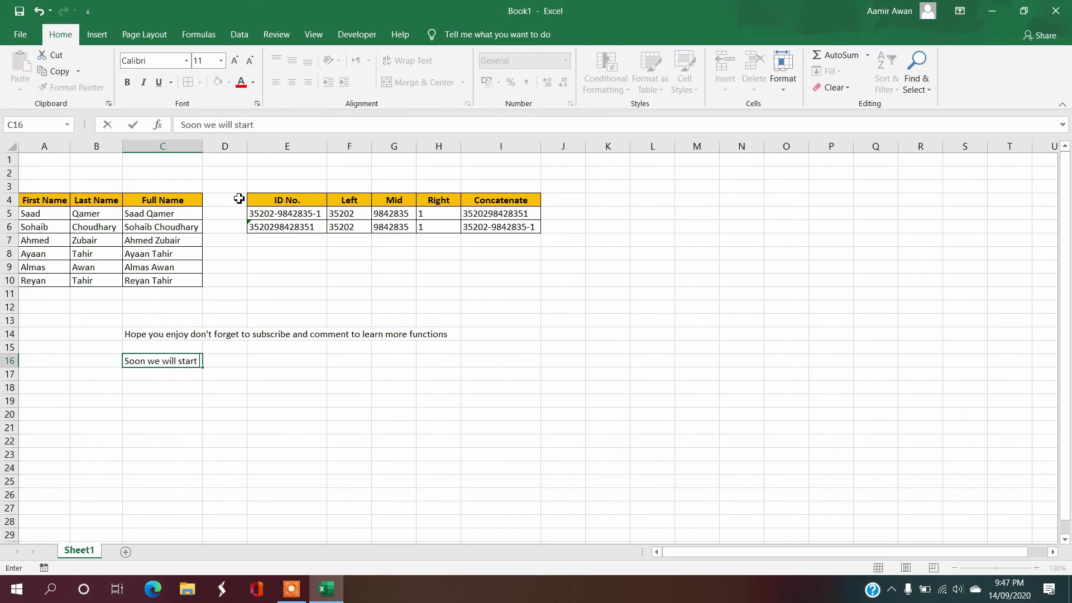
pyautogui.write('Excel VBA')
pyautogui.write('SO')
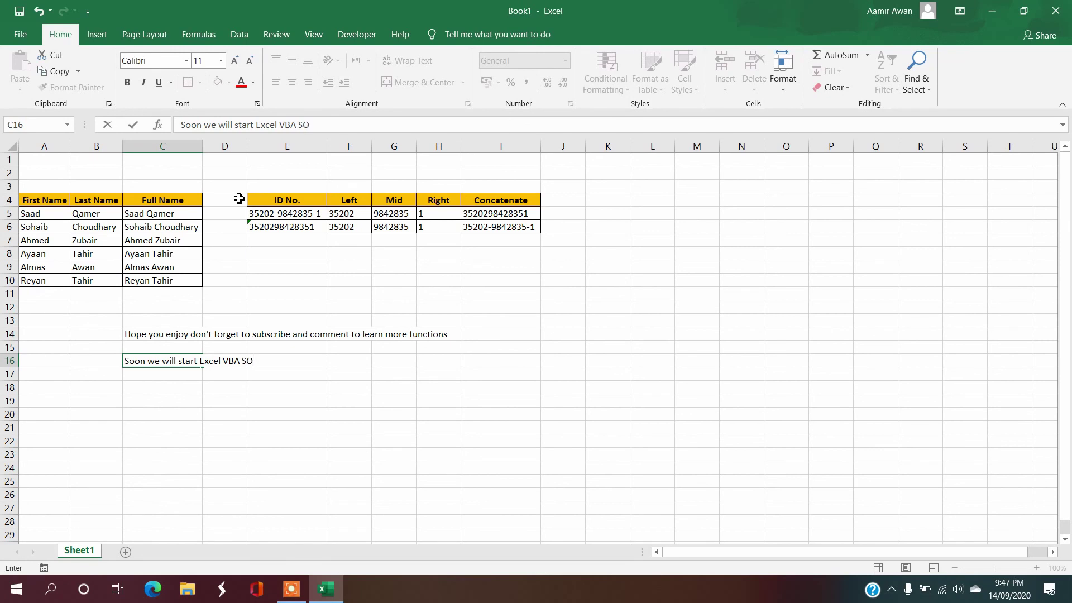
pyautogui.write('o stay tuned with us')
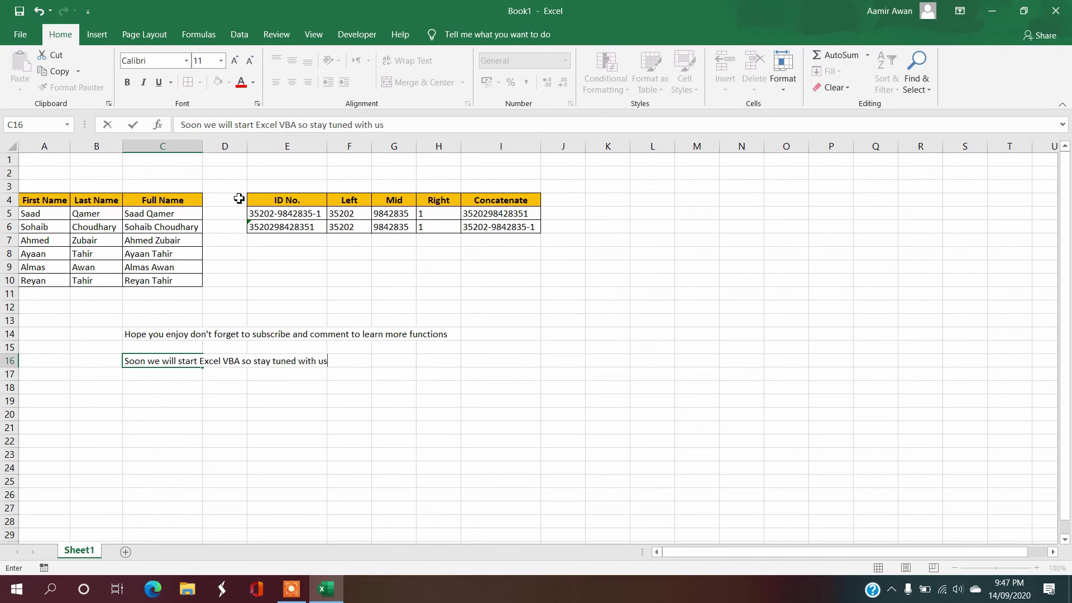
pyautogui.press('Return')
pyautogui.press('Up')
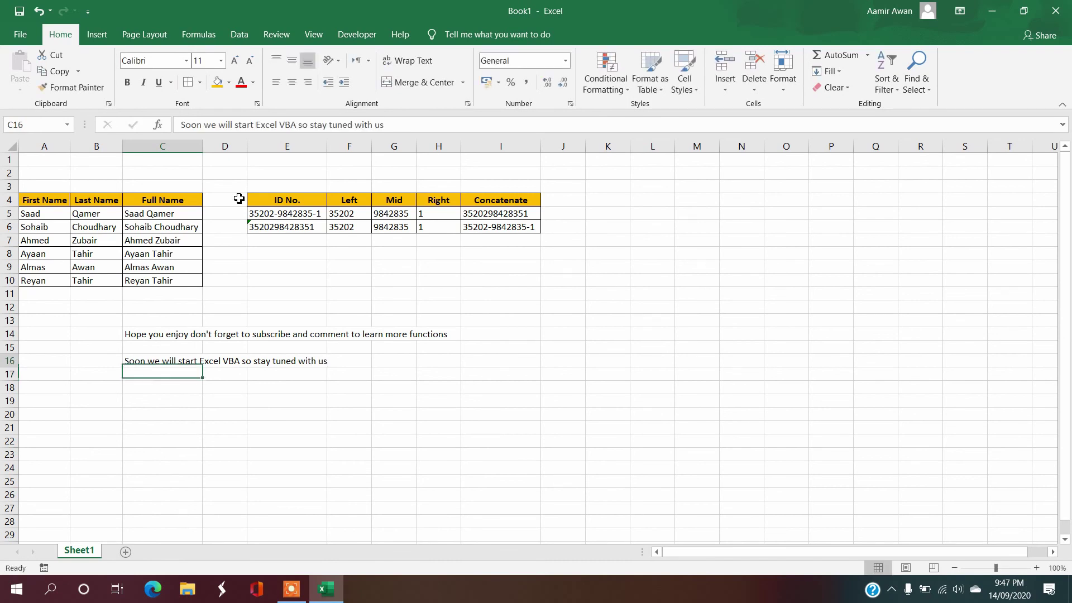
pyautogui.hotkey('shift', 'Up')
pyautogui.hotkey('shift', 'Up')
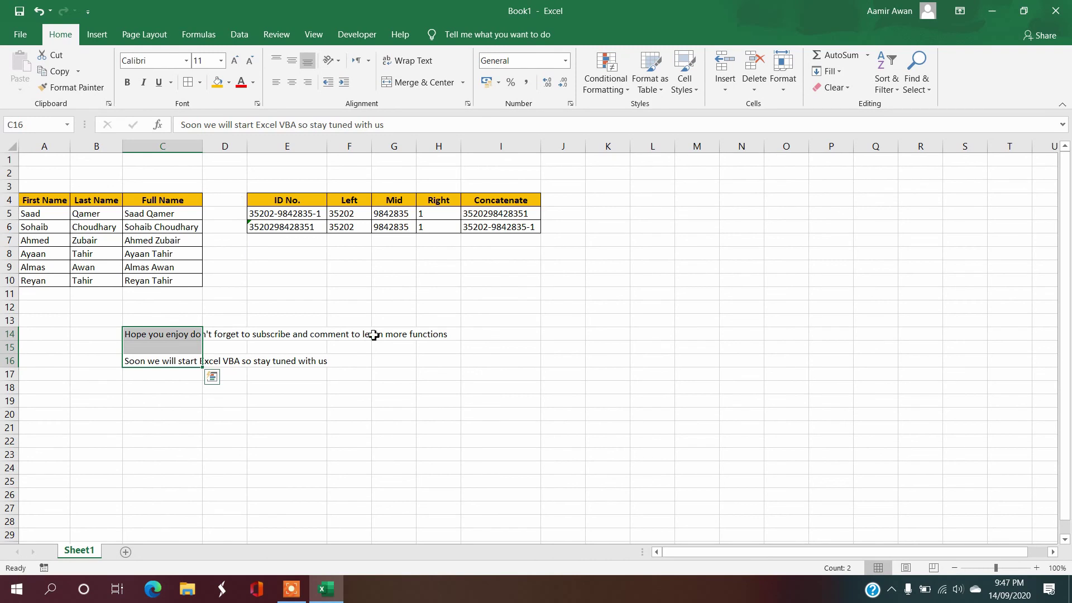
# Step: Delete the two closing notes in C14:C16
pyautogui.scroll(3, 386, 377)
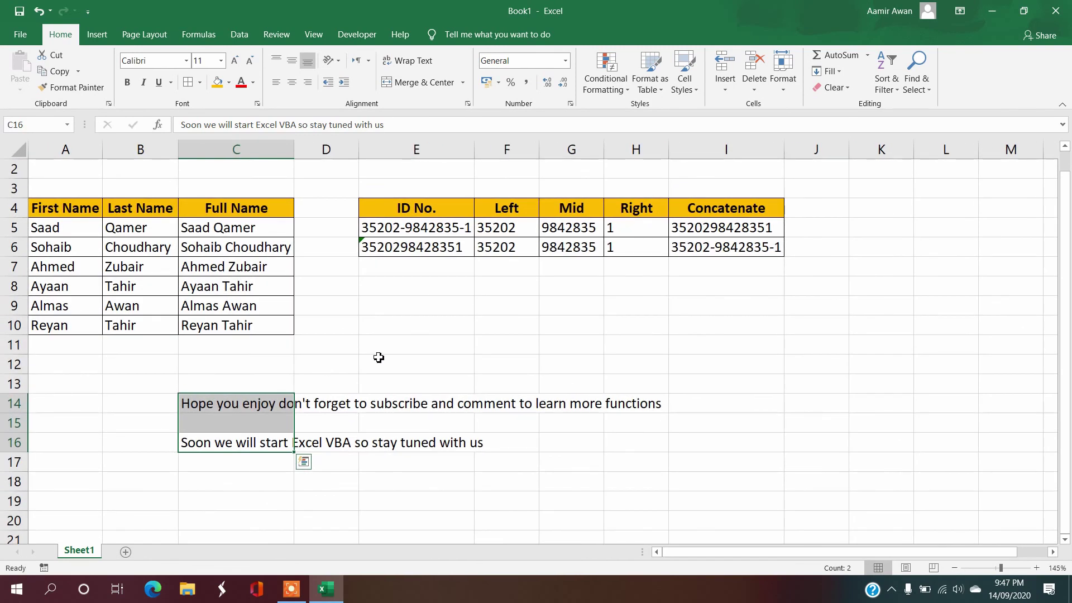
pyautogui.scroll(1, 380, 356)
pyautogui.scroll(-1, 392, 354)
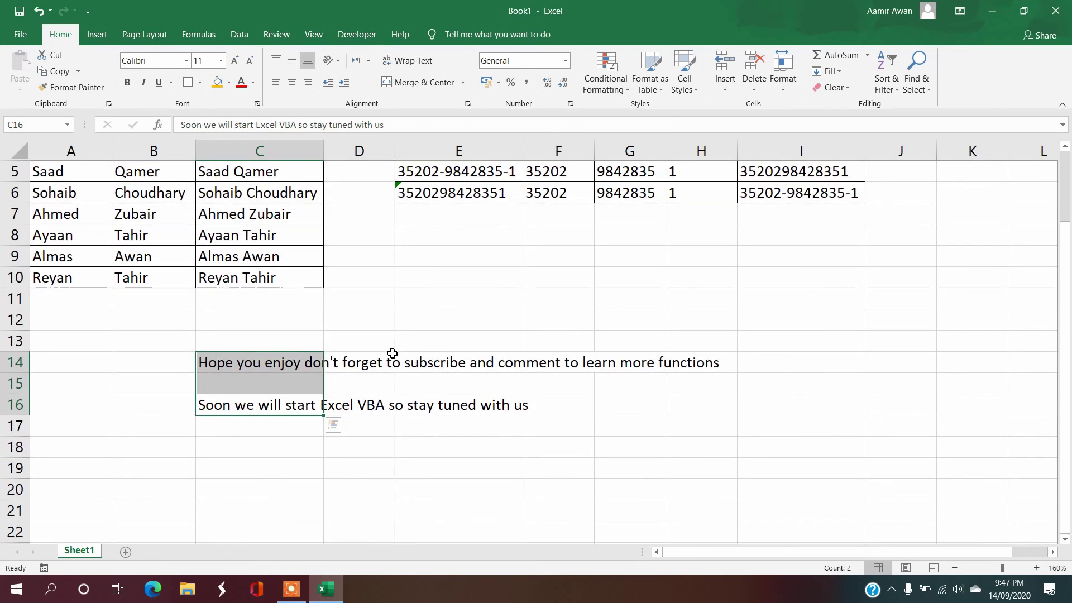
pyautogui.scroll(1, 392, 353)
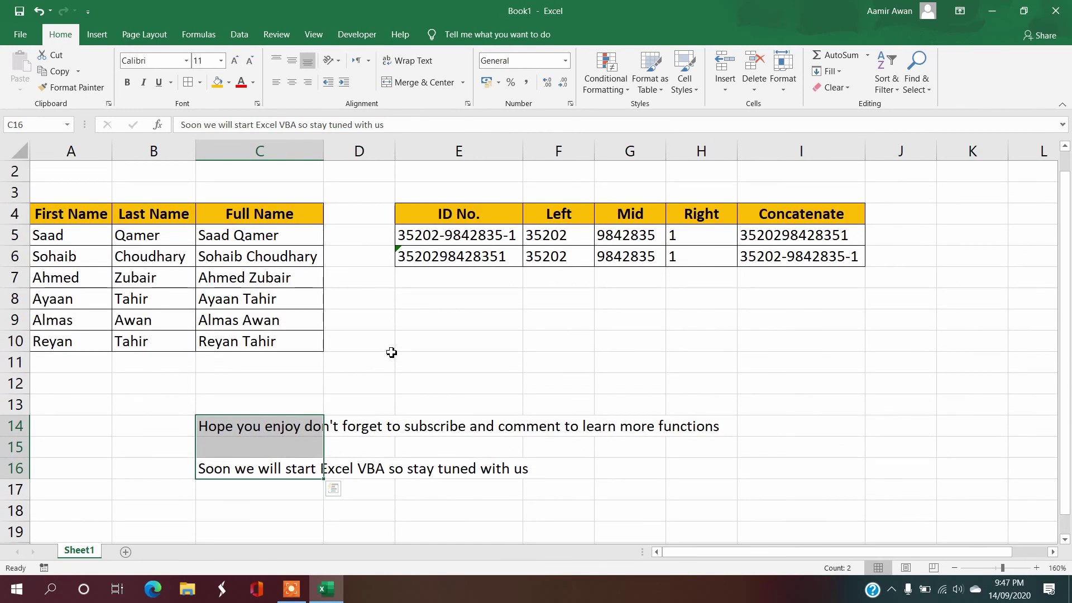
pyautogui.press('Delete')
# Step: Type 'Thanks for WATCHING' in C15, then clear it again
pyautogui.press('Up')
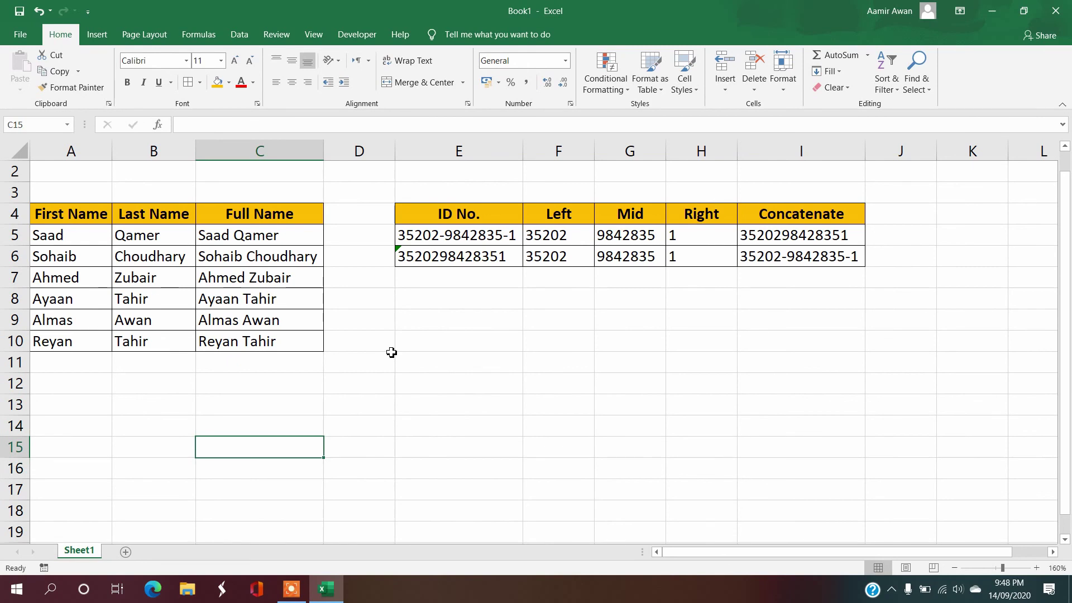
pyautogui.write('Thanks for WATCHING')
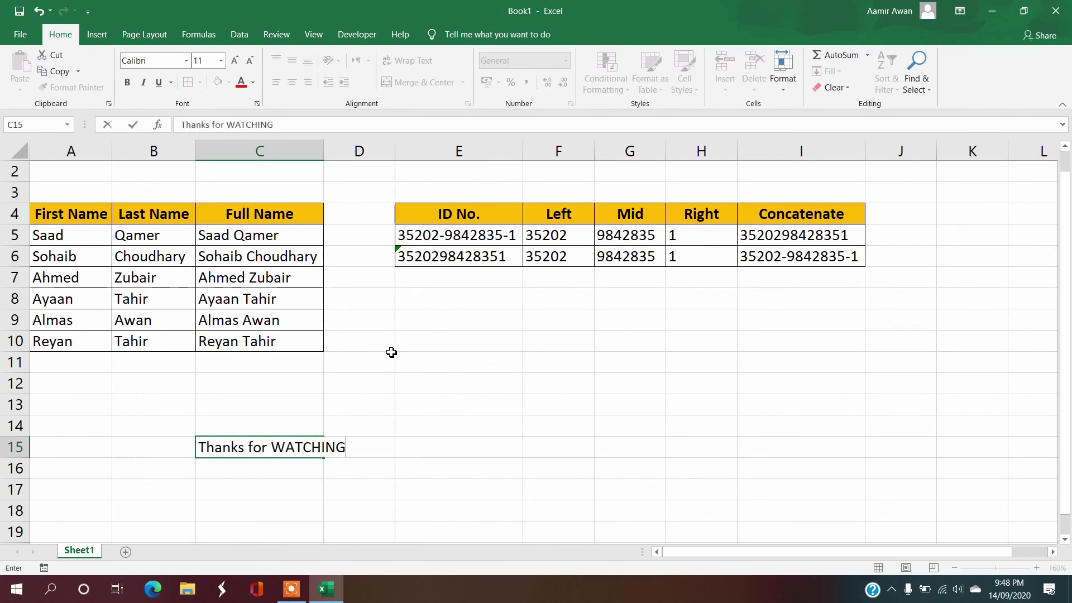
pyautogui.press('Return')
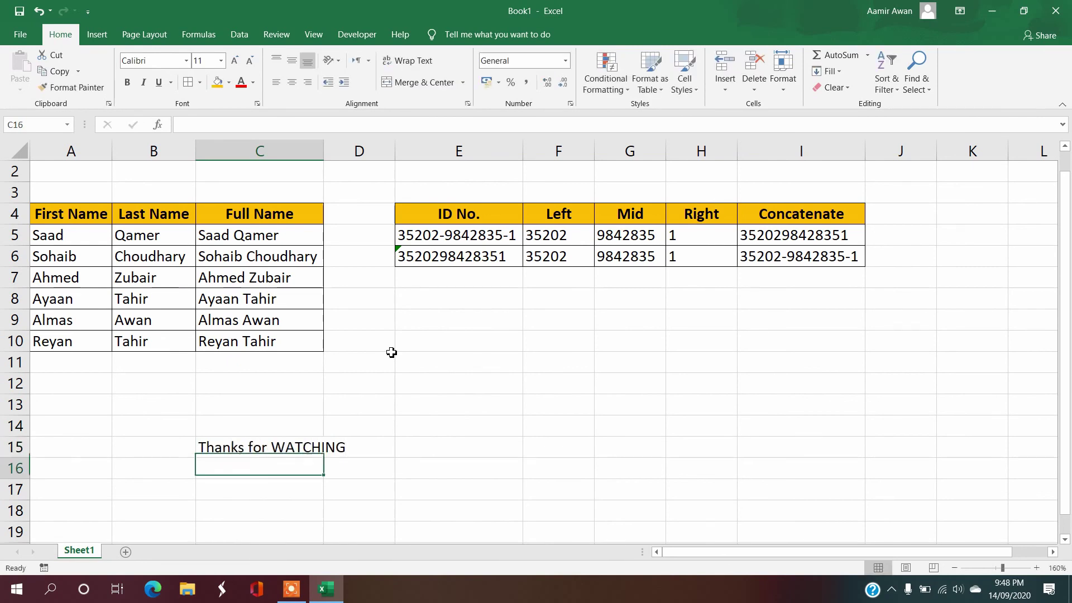
pyautogui.press('Up')
pyautogui.press('Delete')
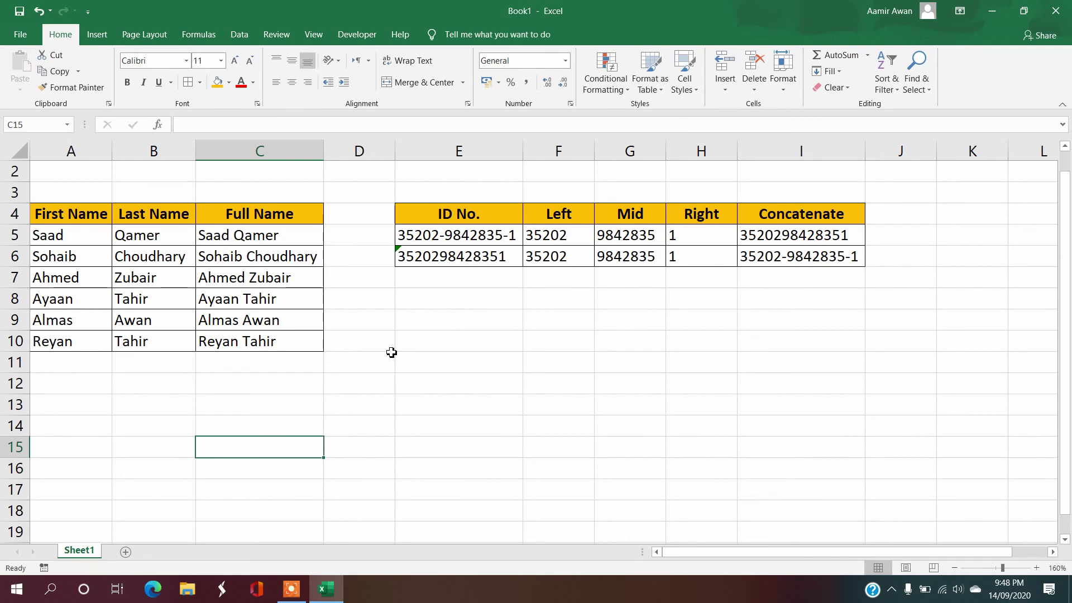
pyautogui.keyDown('ctrl'); pyautogui.scroll(-4, 391, 353); pyautogui.keyUp('ctrl')
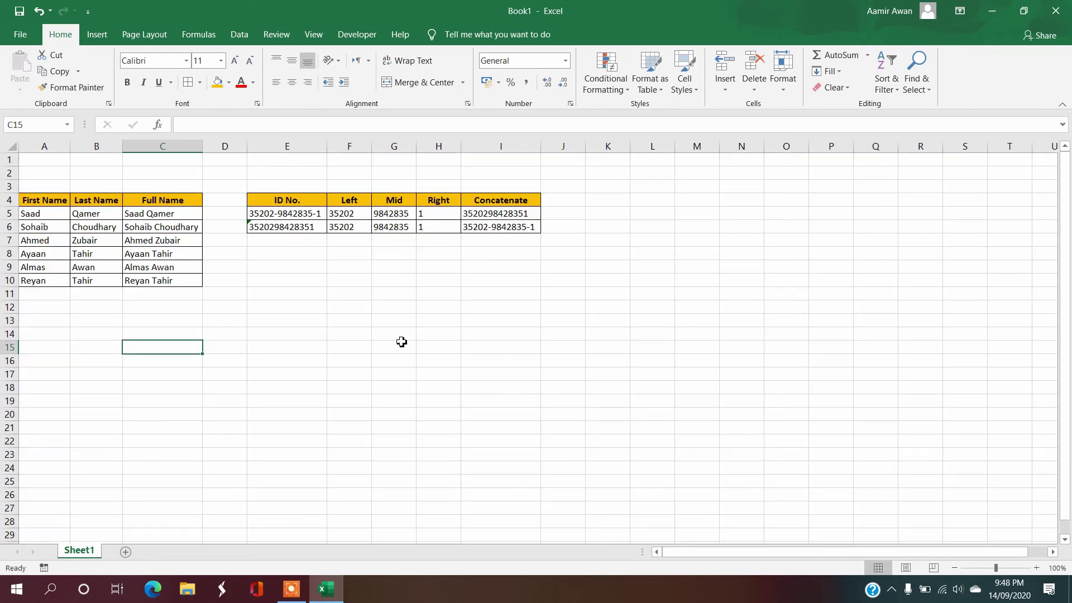